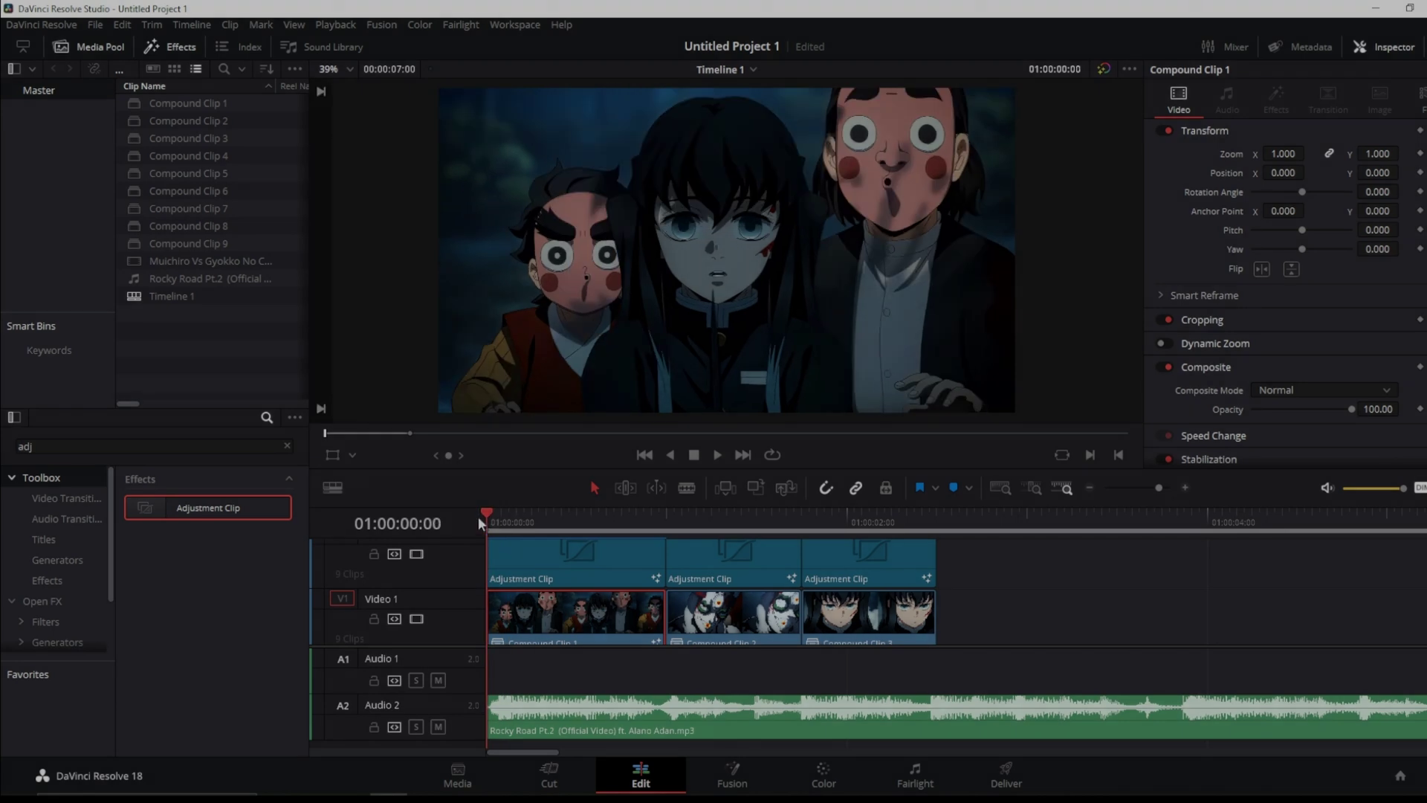
Open the first compound clip in Fusion and merge a Text node over its footage, placed below the merge.
right_click(579, 622)
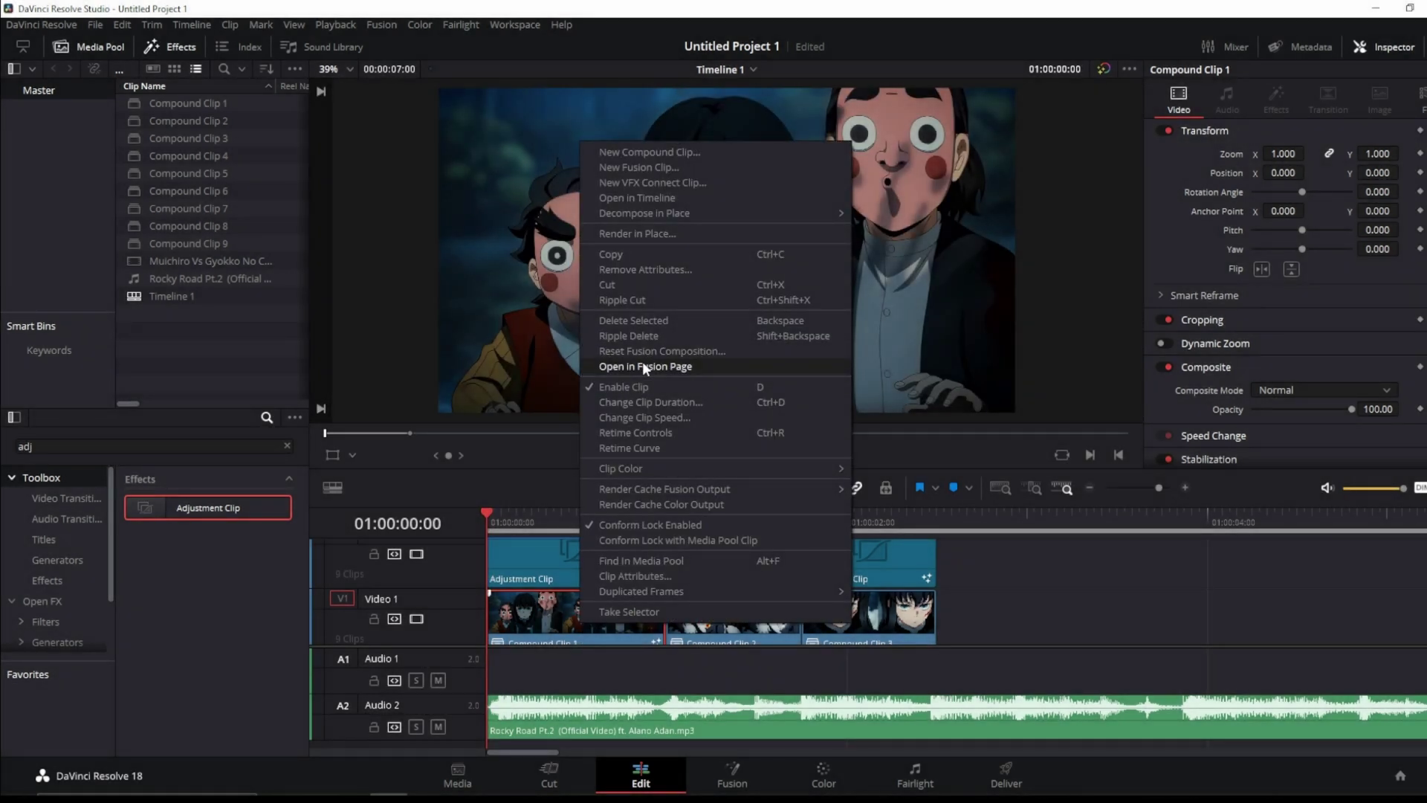
left_click(642, 361)
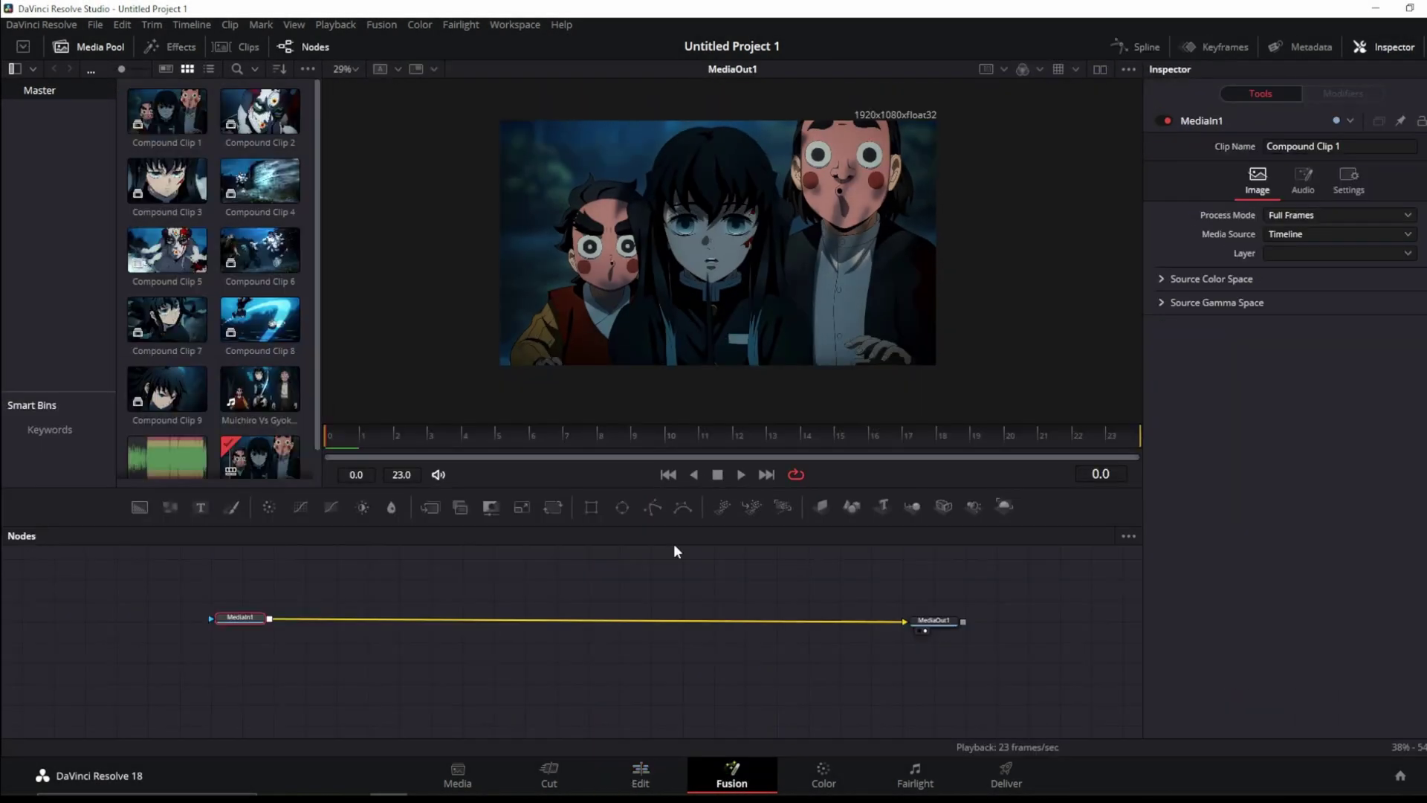
left_click(199, 508)
left_click_drag(320, 633, 427, 632)
left_click_drag(242, 638, 455, 709)
Set the text to "HOP ON THE" at size 0.2087 and move it to the lower part of the frame.
left_click(1206, 270)
type("HOP ON THE")
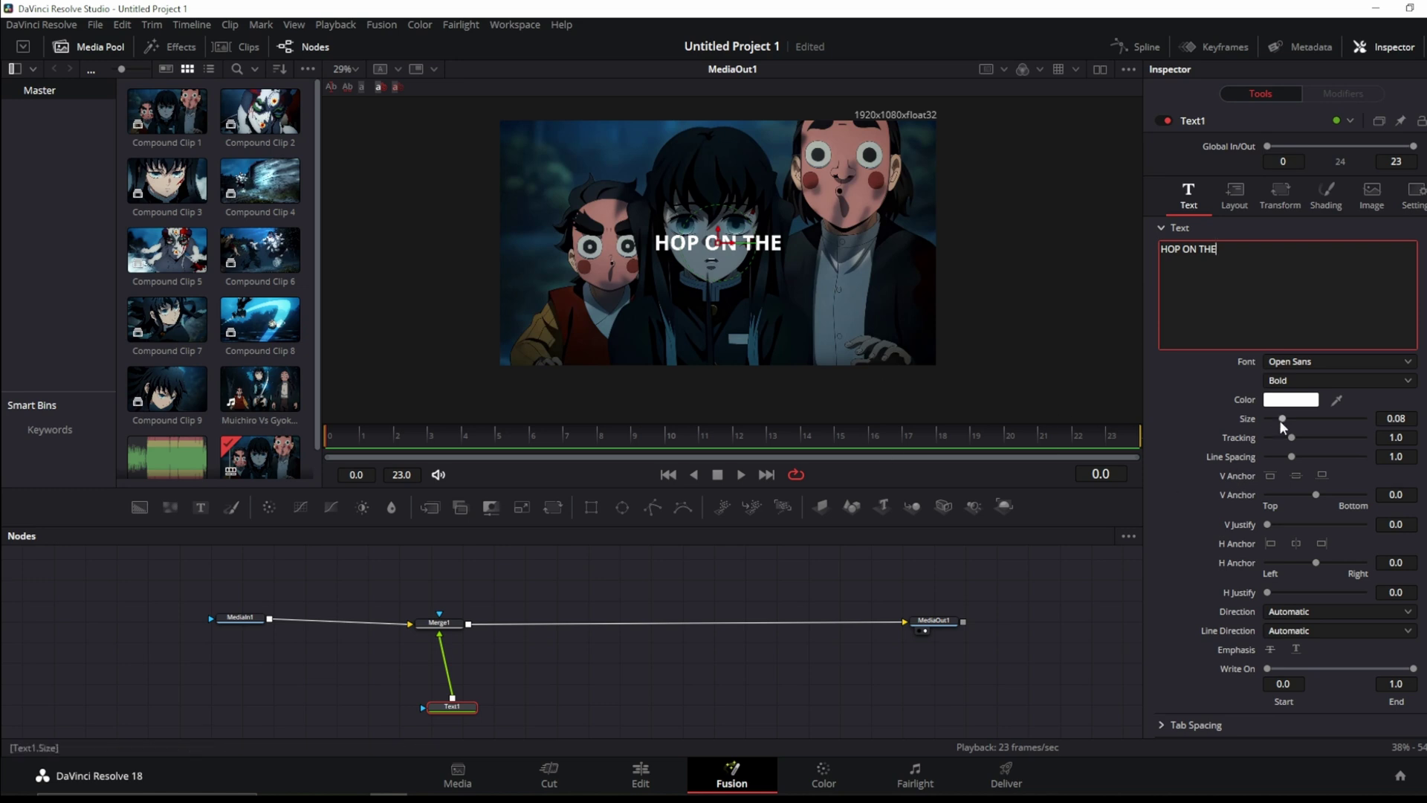
left_click_drag(1279, 420, 1308, 418)
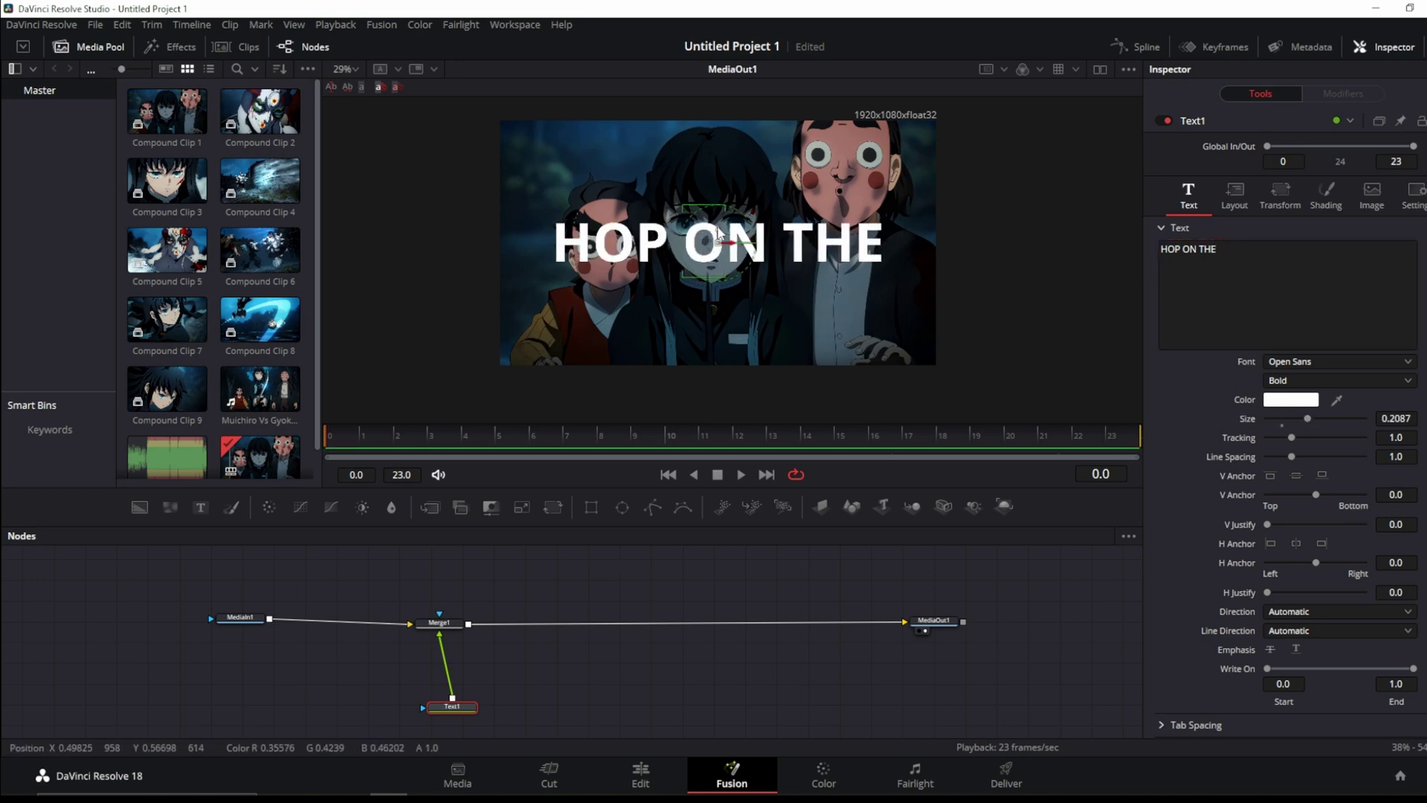
left_click_drag(718, 235, 723, 283)
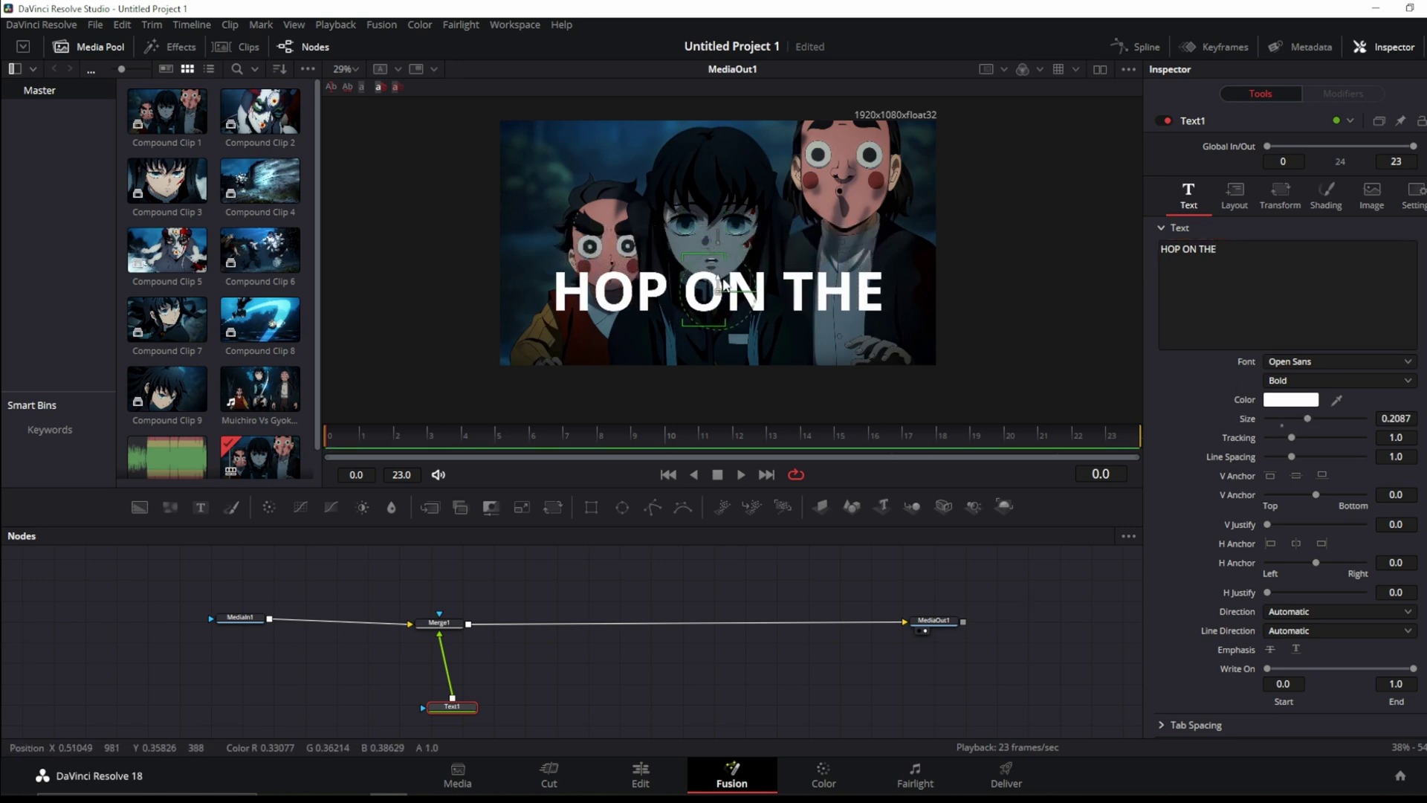
Change the title's font to Perpetua and set its size to 0.1929.
left_click(1291, 359)
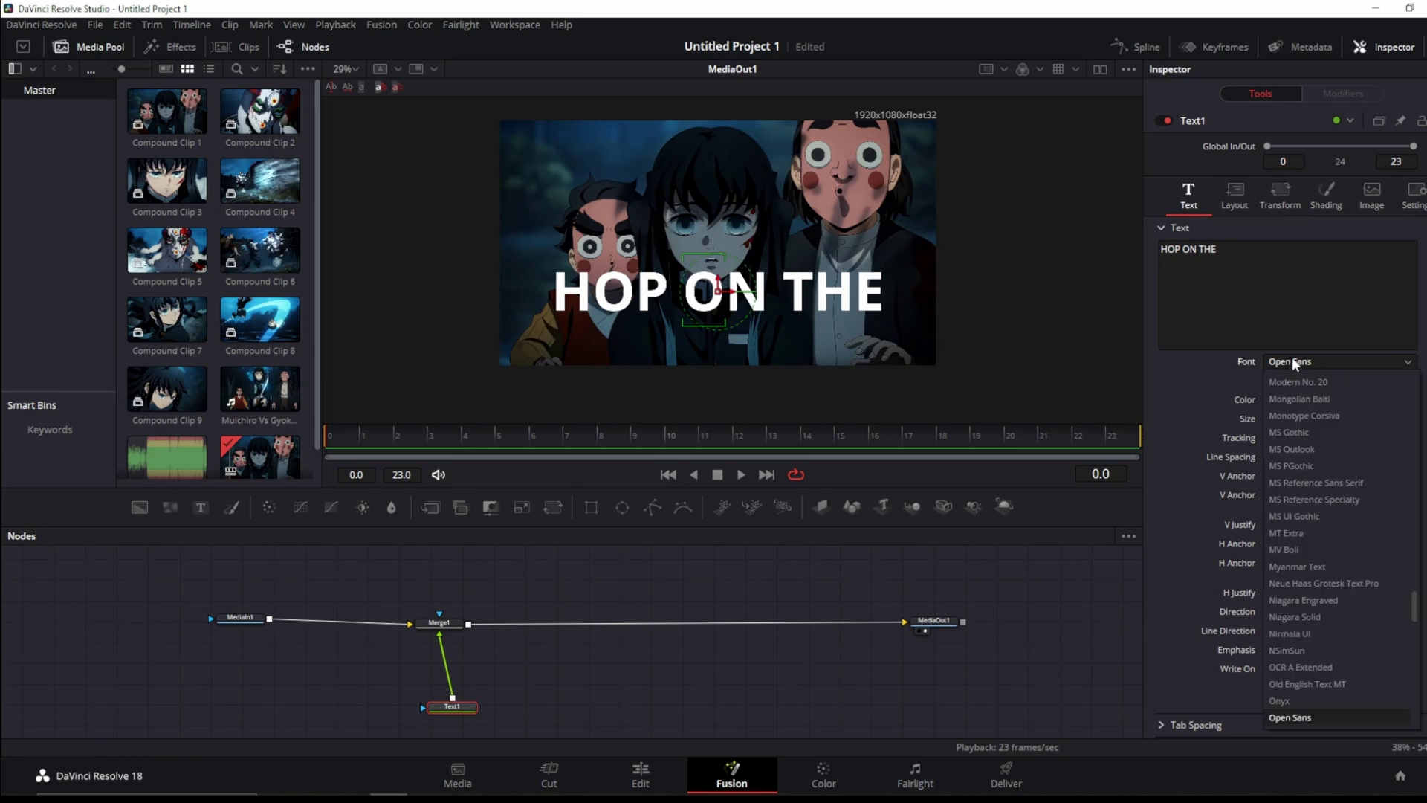
scroll(1319, 513, "down", 6)
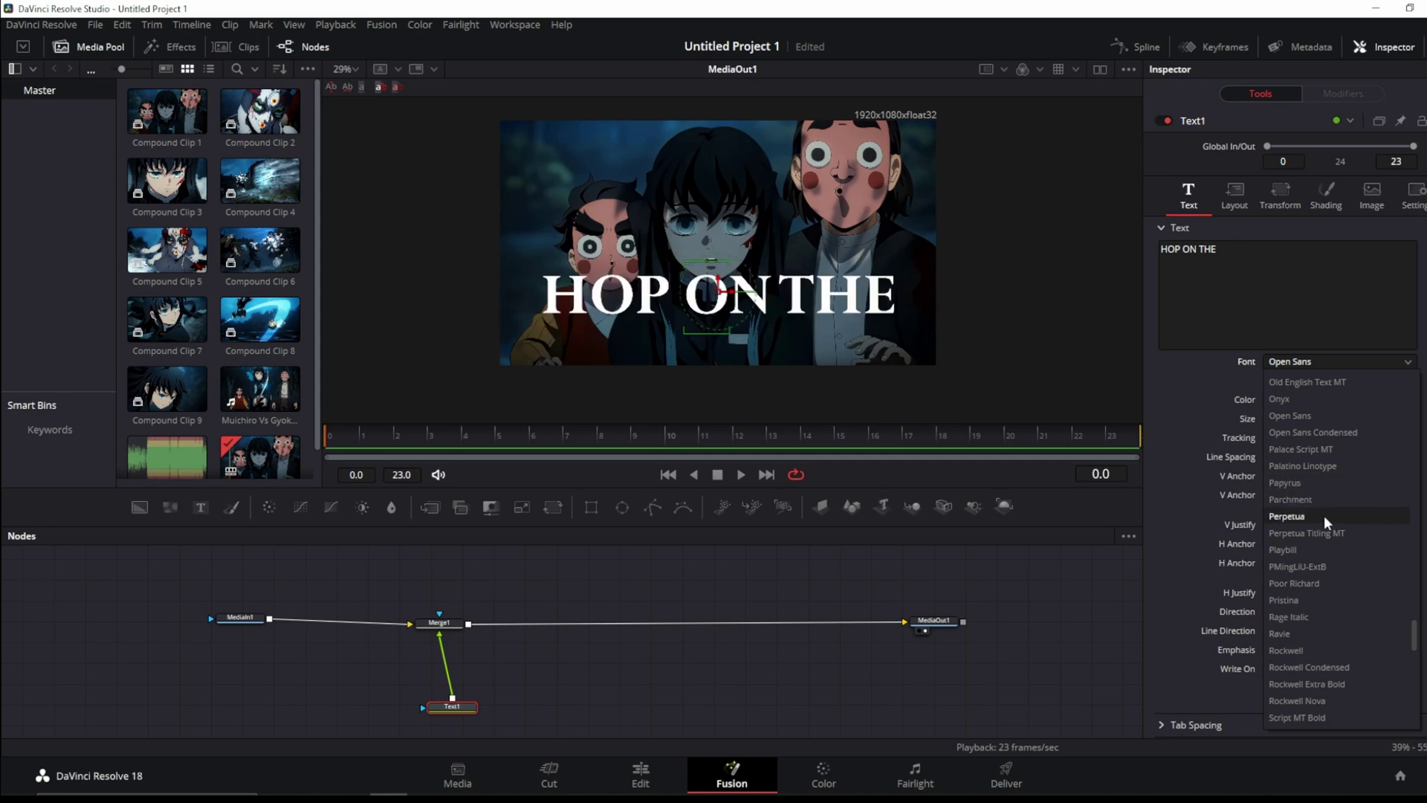
left_click(1321, 514)
left_click_drag(1305, 420, 1302, 418)
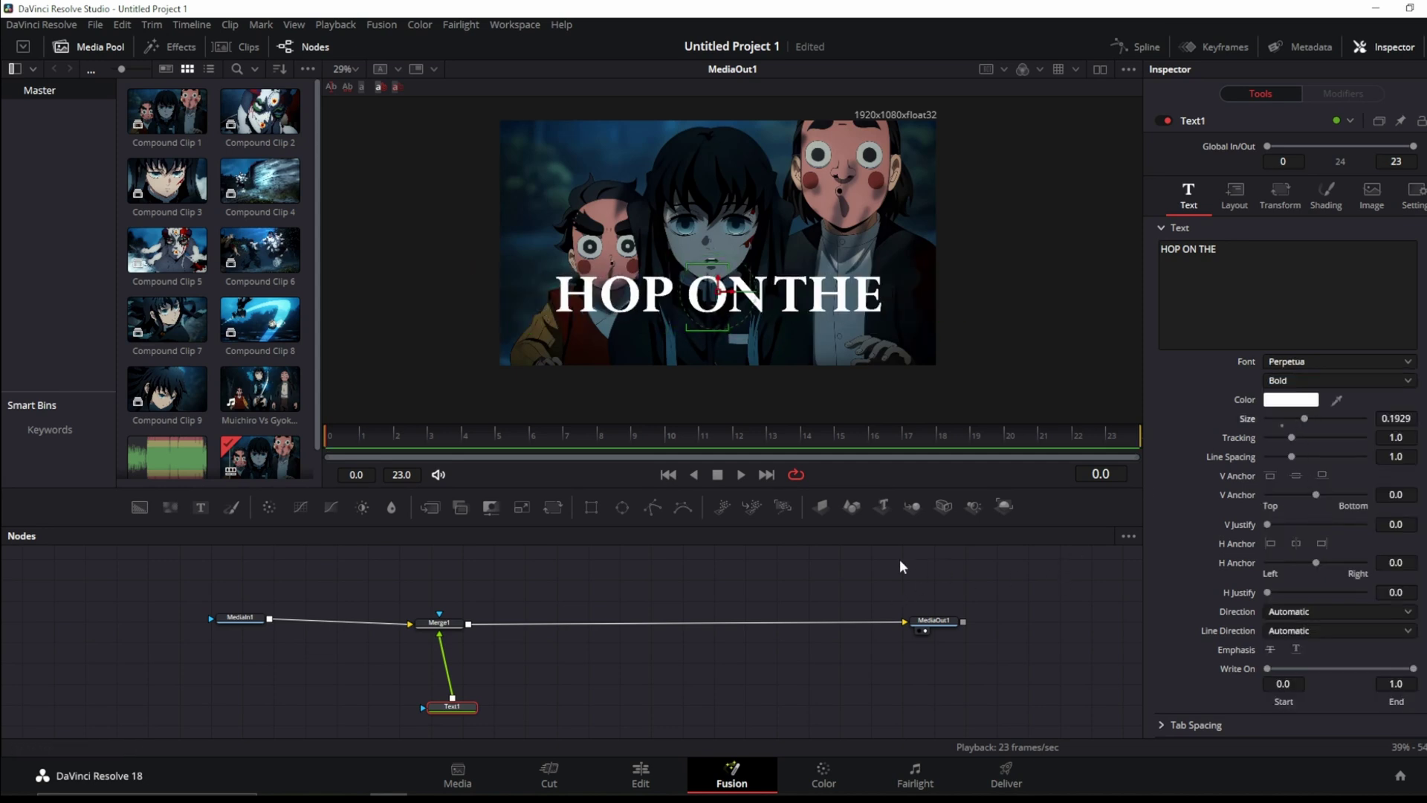
Add a Follower modifier to the text with a 0.74 delay between characters and Random But One by One order.
right_click(1246, 288)
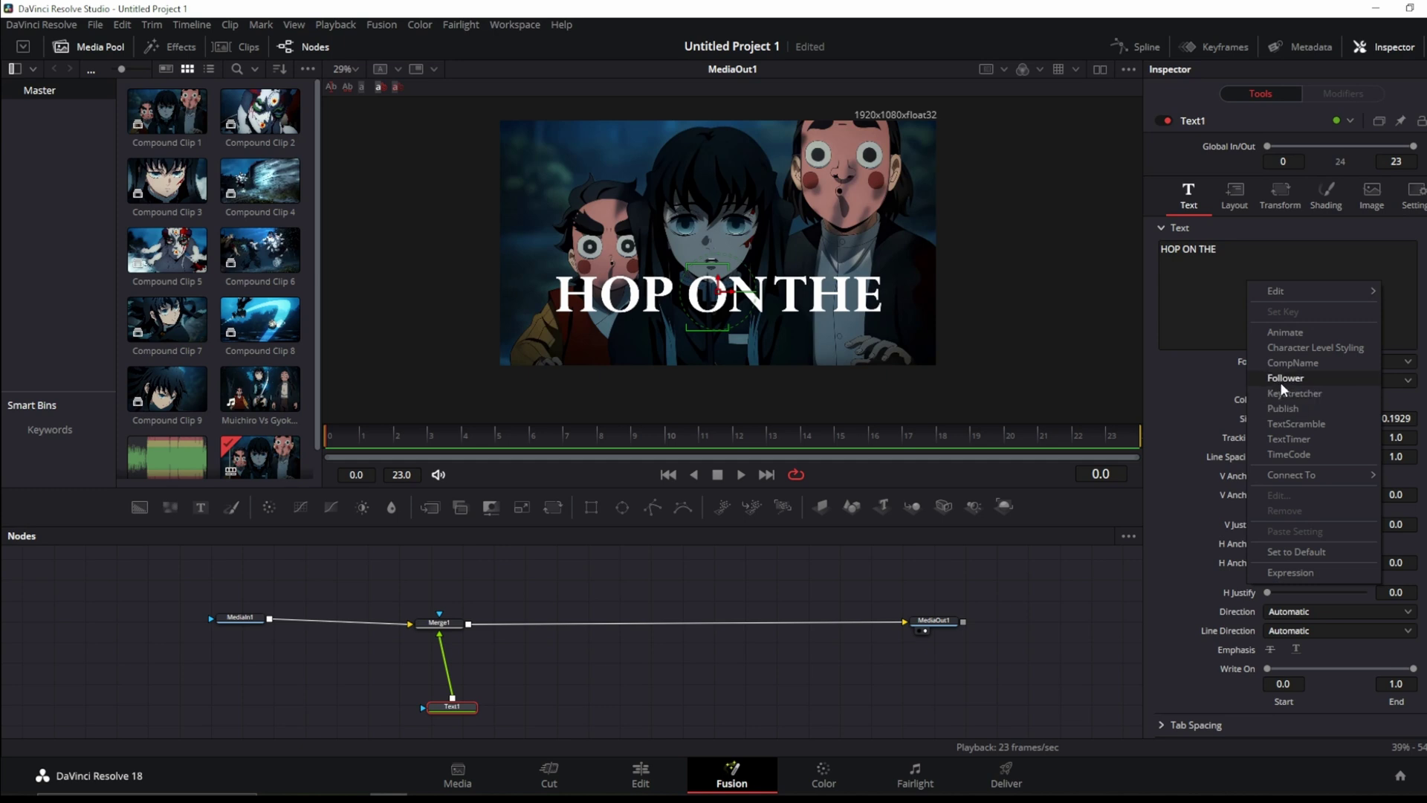
left_click(1275, 378)
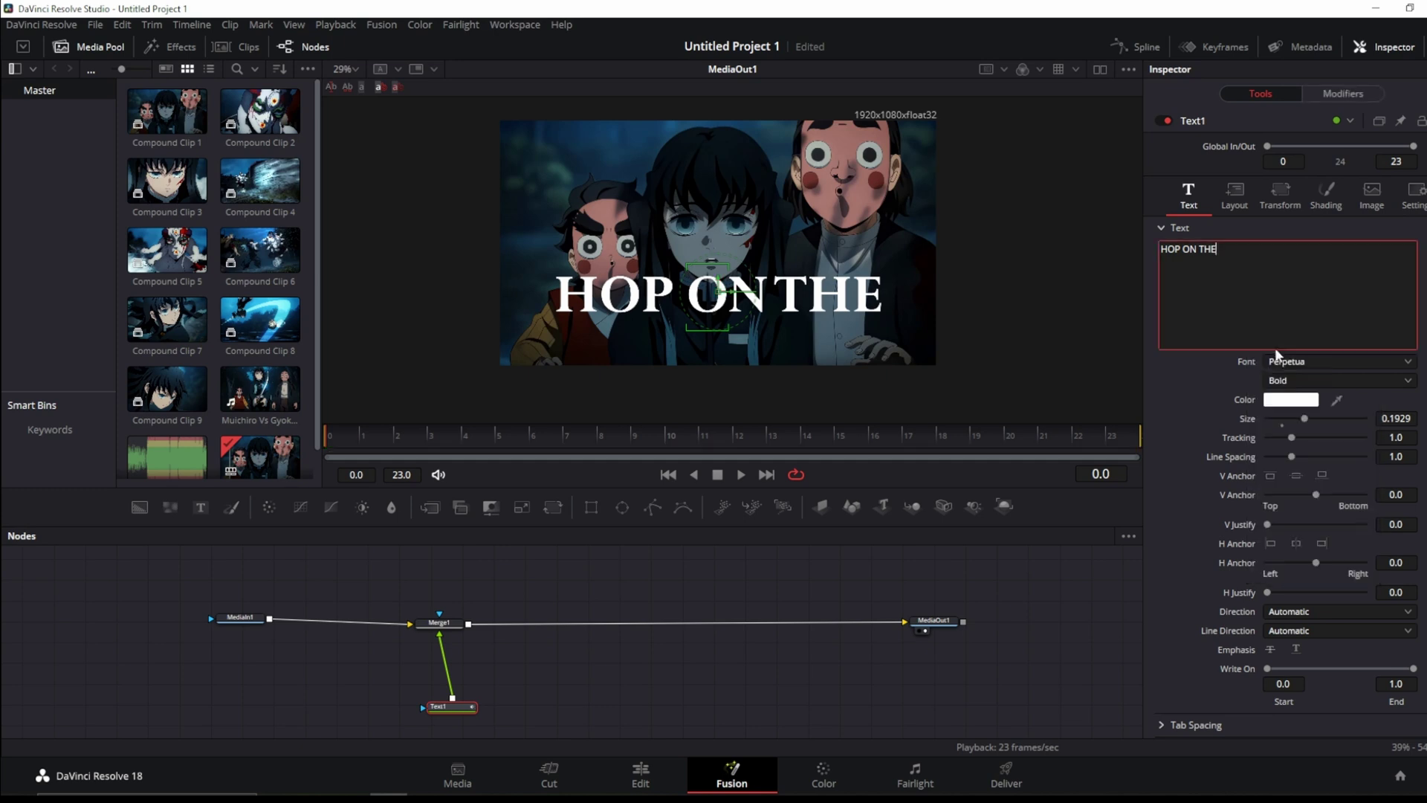
left_click(1338, 93)
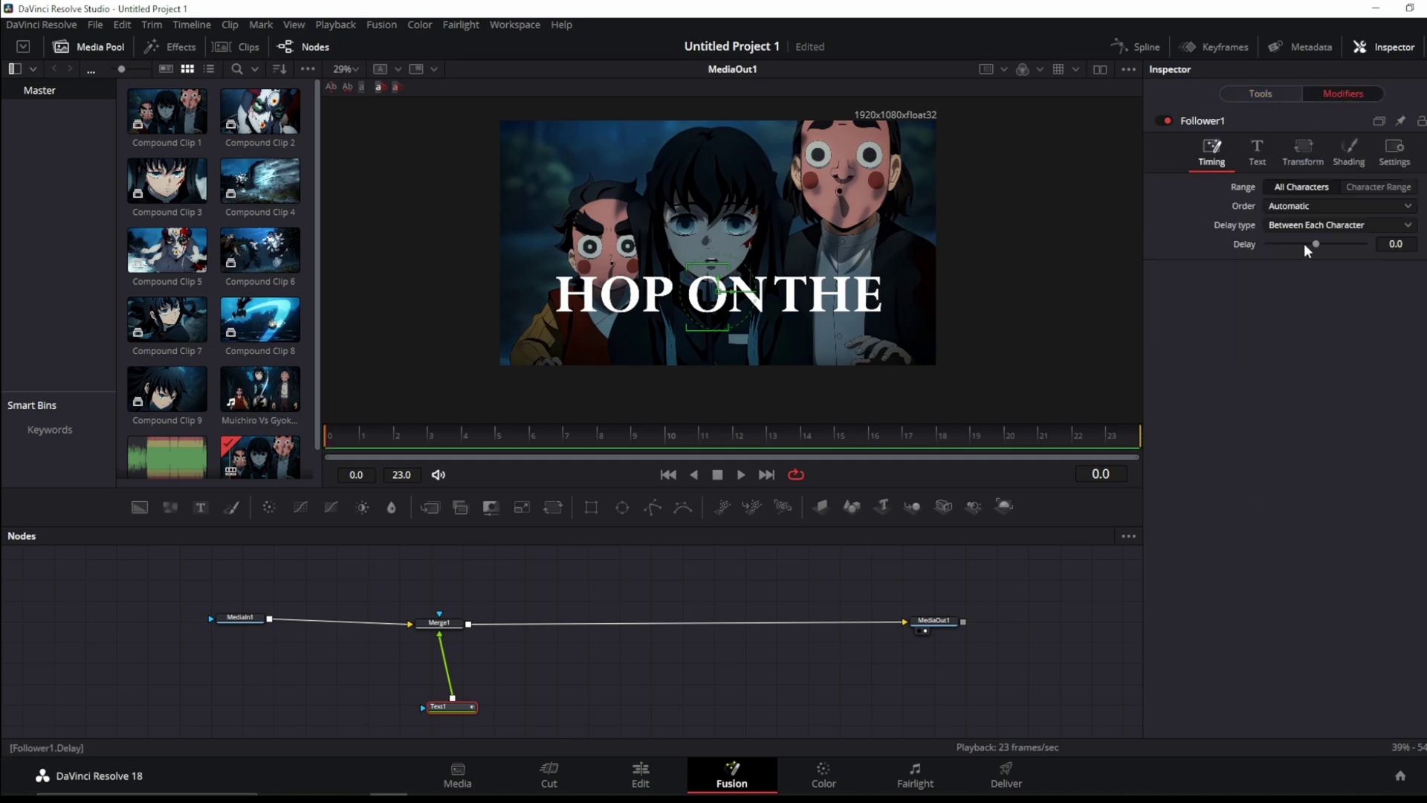
left_click(1395, 245)
type("0.74")
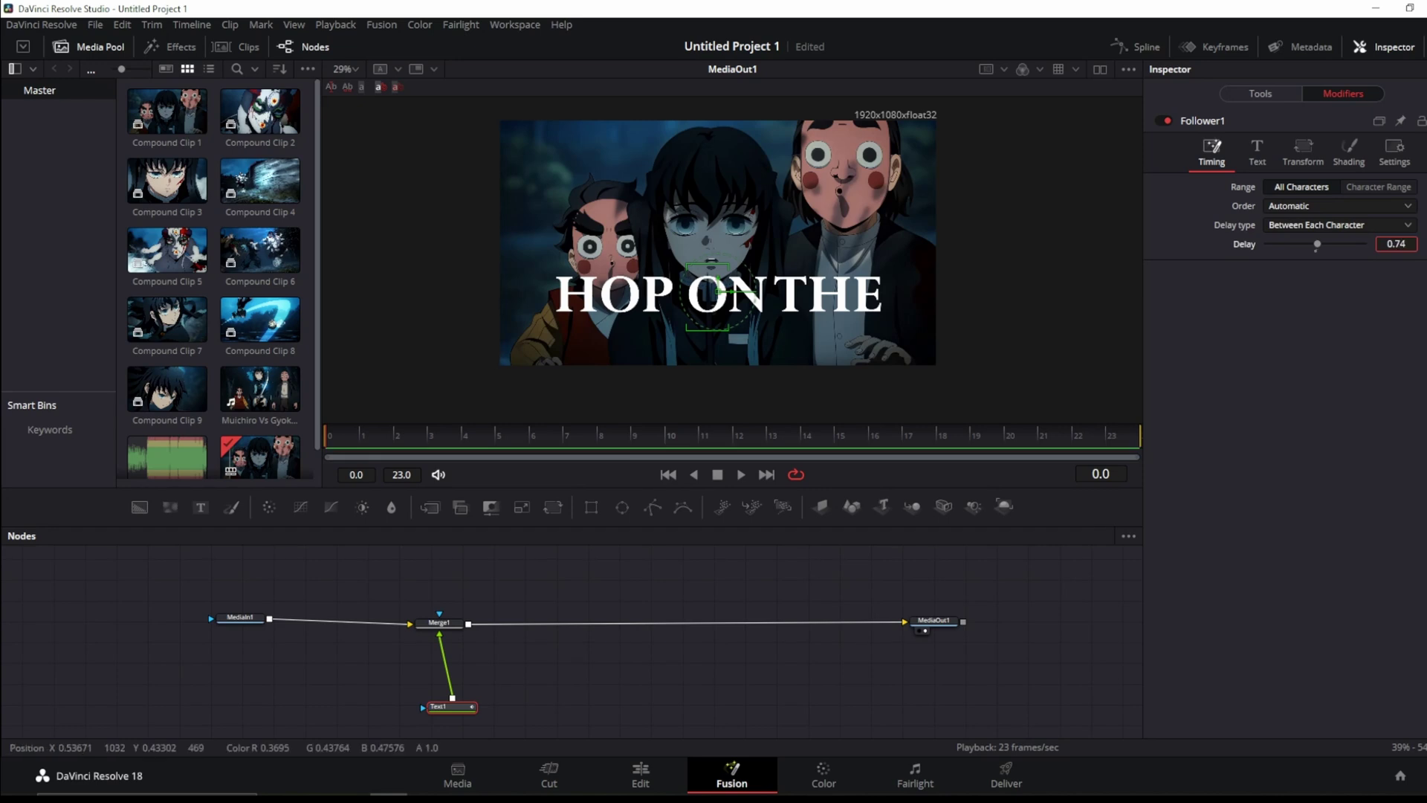
left_click(1310, 205)
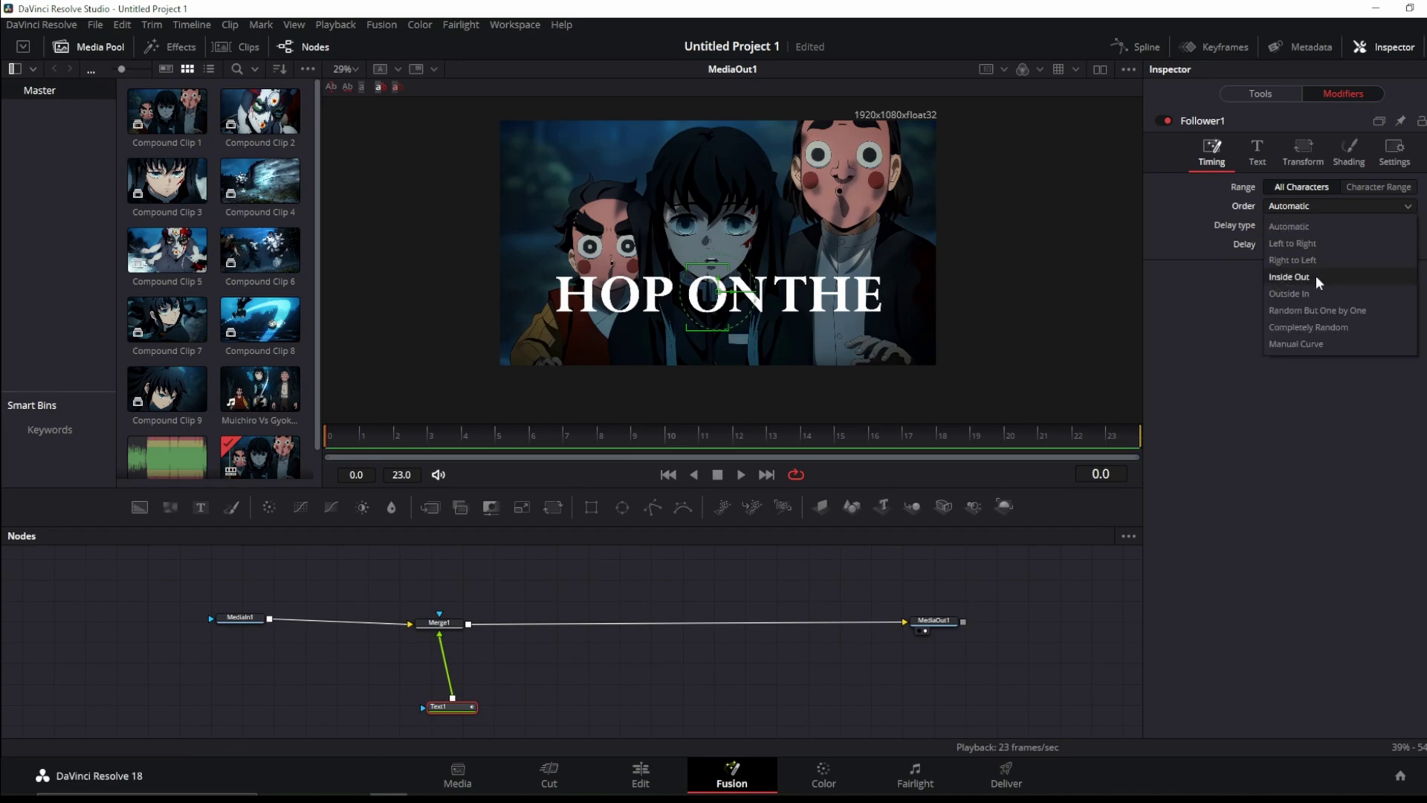
left_click(1336, 310)
Keyframe the Follower's shading appearance as solid fill at frame 0 and as outline at frame 6.
left_click(1342, 154)
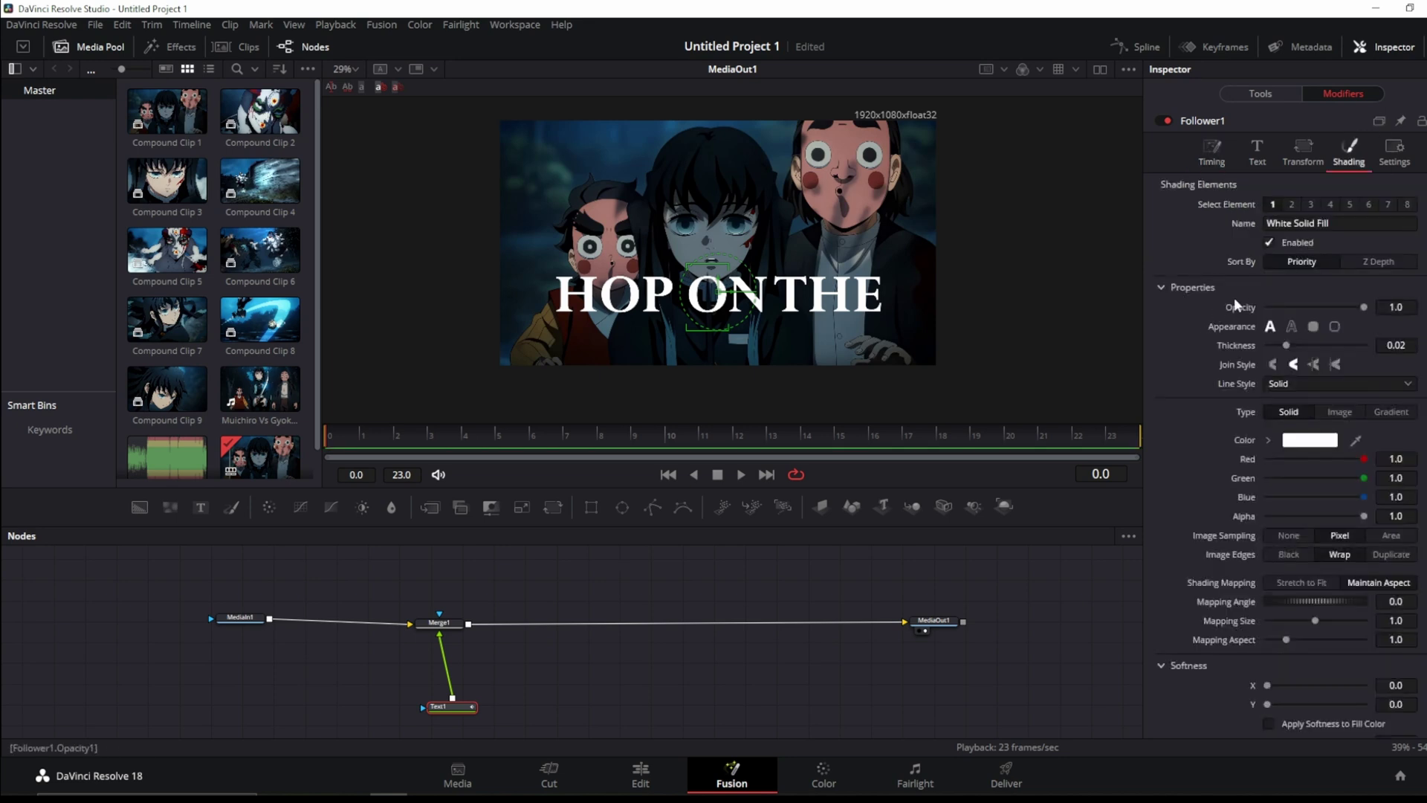
left_click_drag(469, 702, 464, 708)
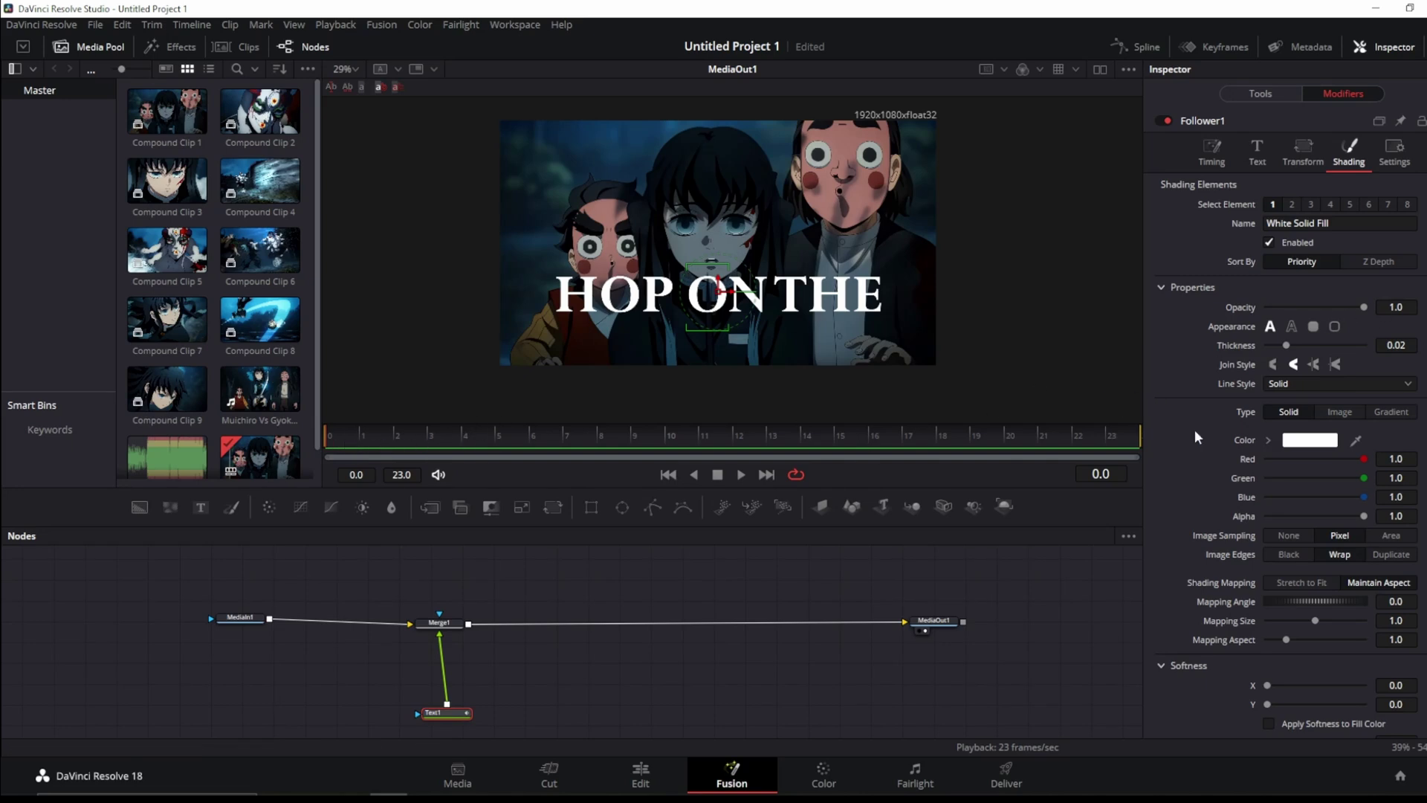
left_click(1425, 327)
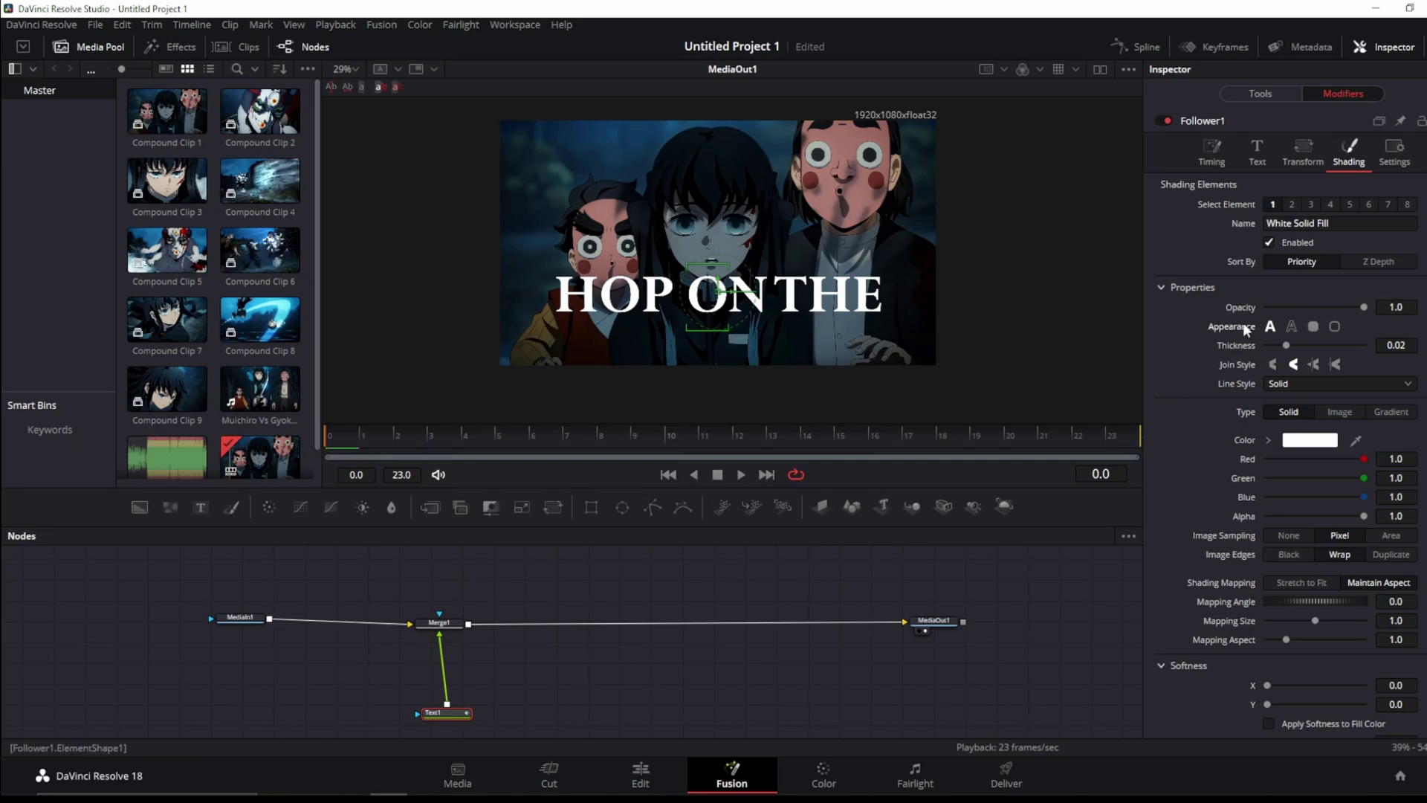
left_click(532, 431)
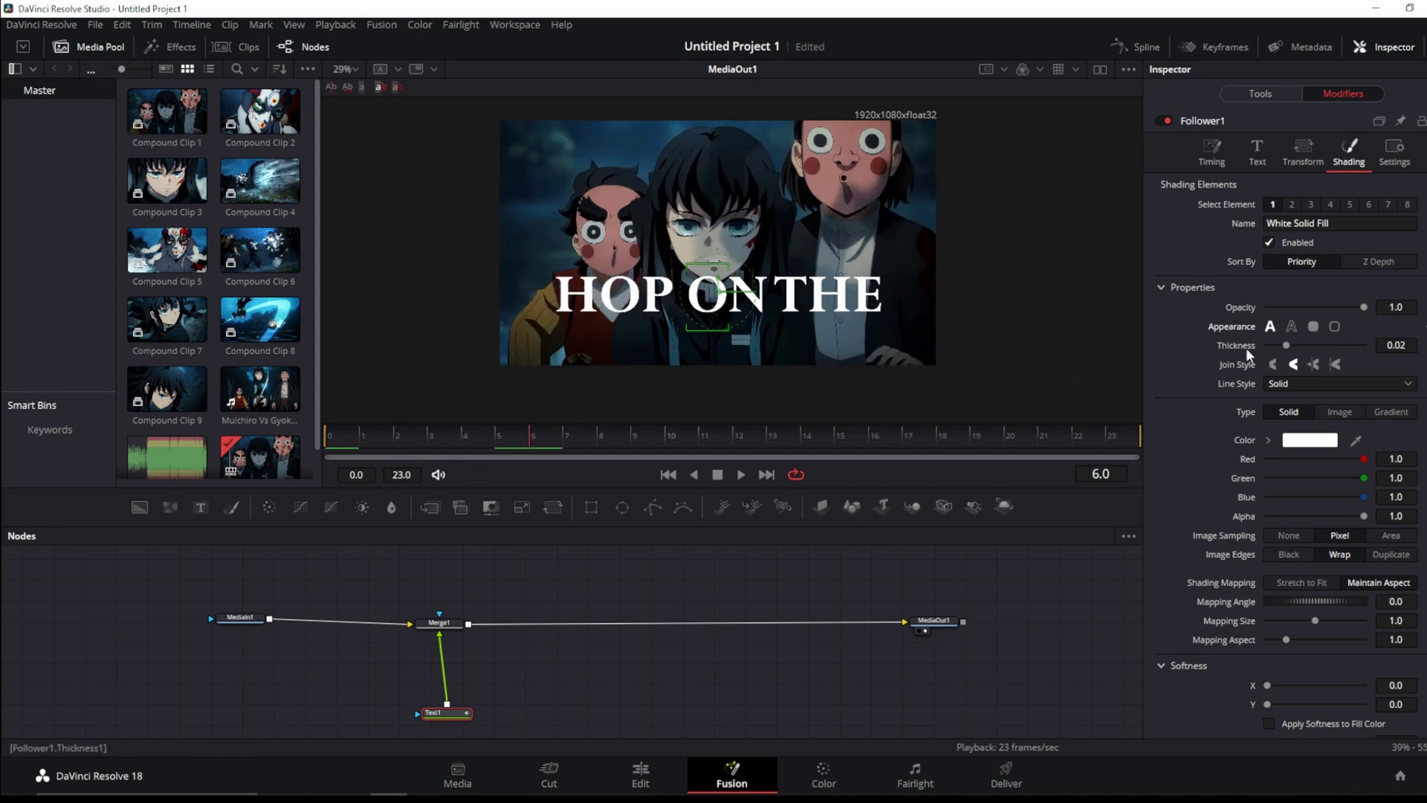
left_click(1292, 326)
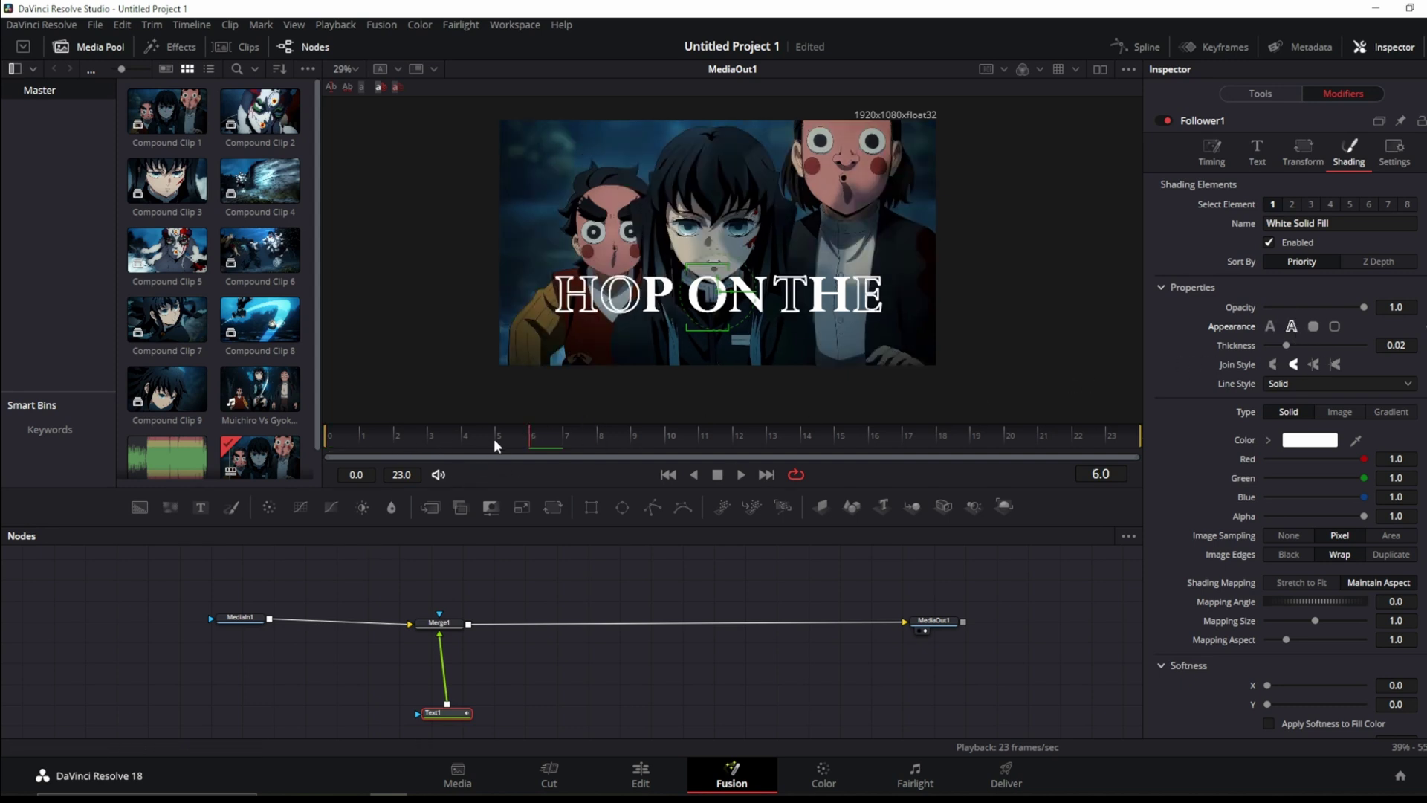
Keyframe the Follower's appearance as solid fill at frame 12 and outline at frame 20, and preview the animation.
left_click_drag(542, 436, 749, 437)
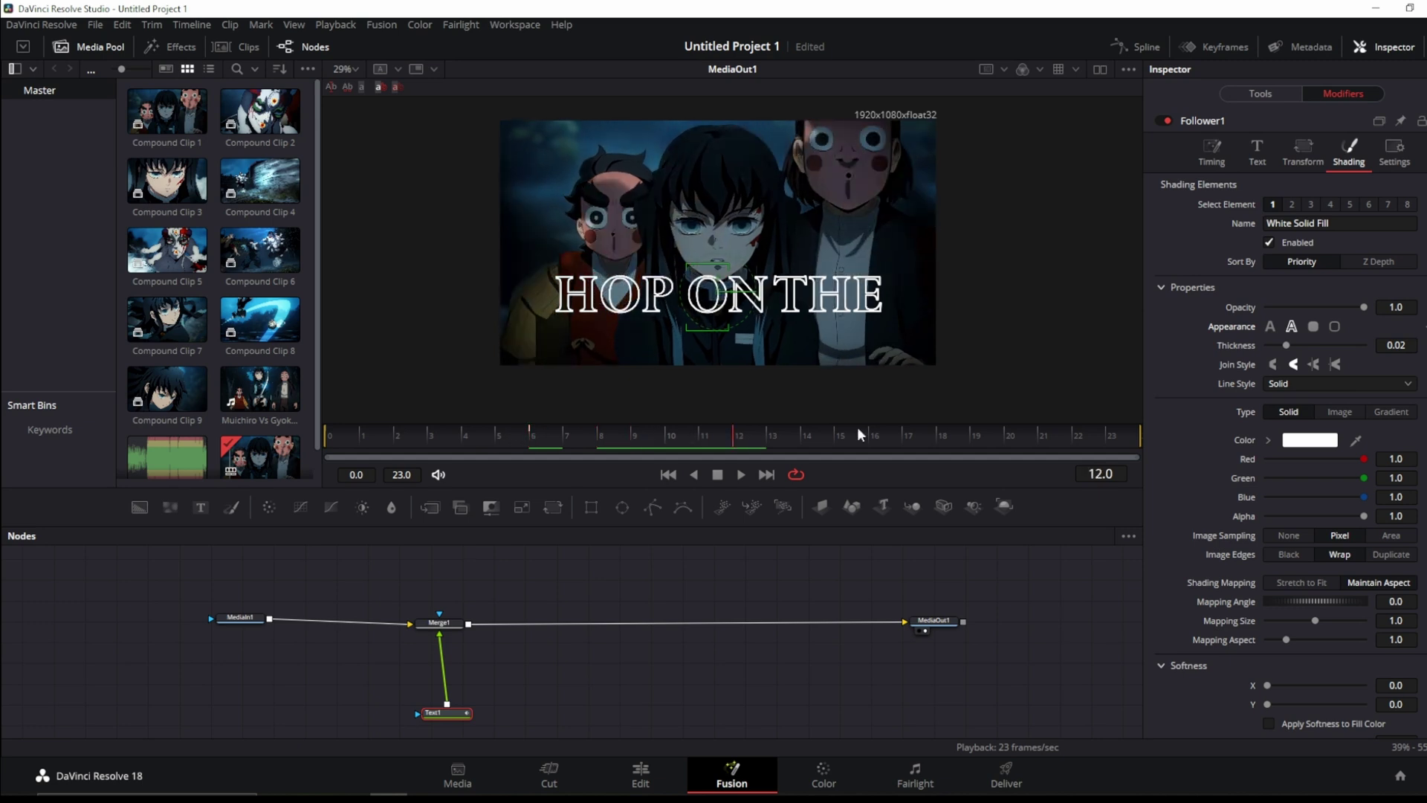
left_click(1270, 326)
left_click_drag(861, 437, 1007, 438)
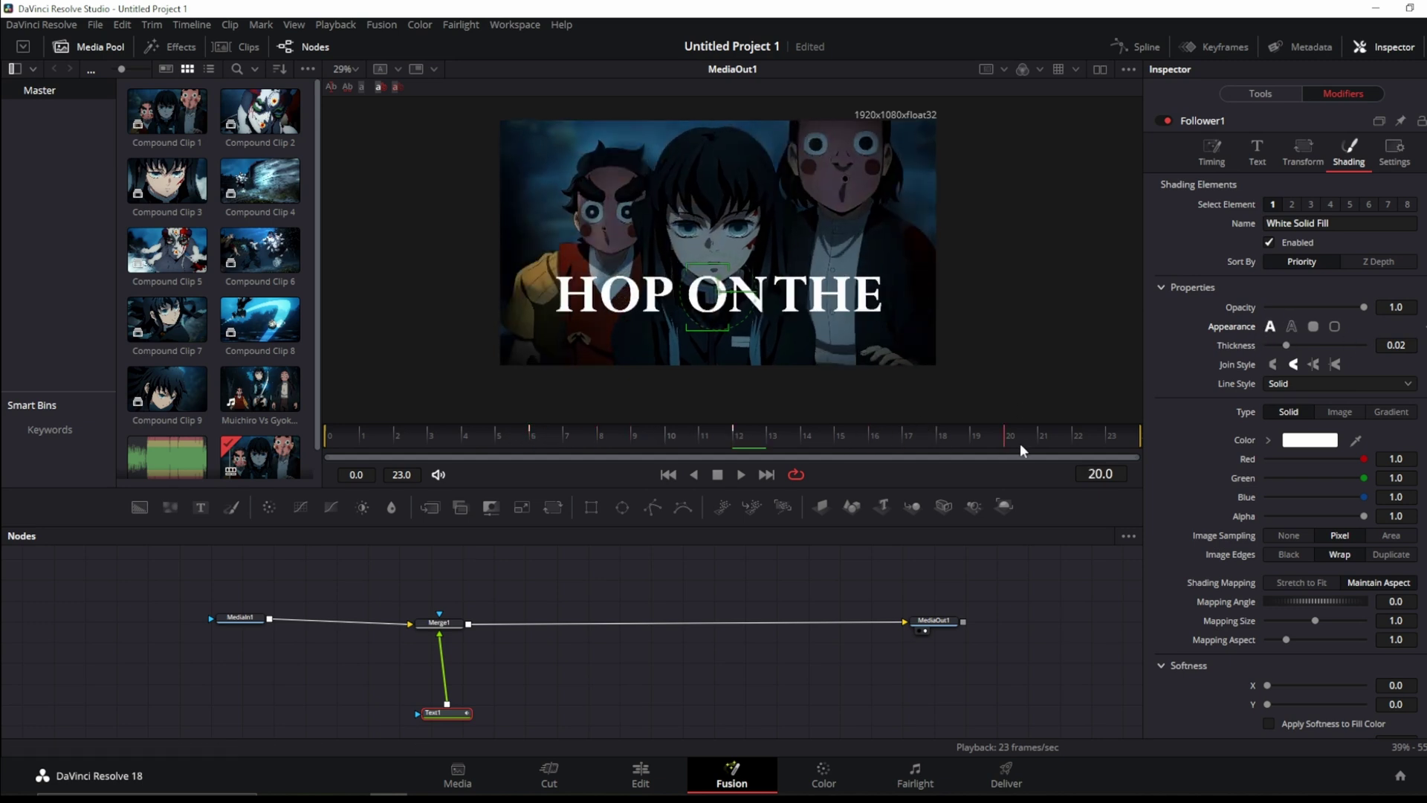
key("space")
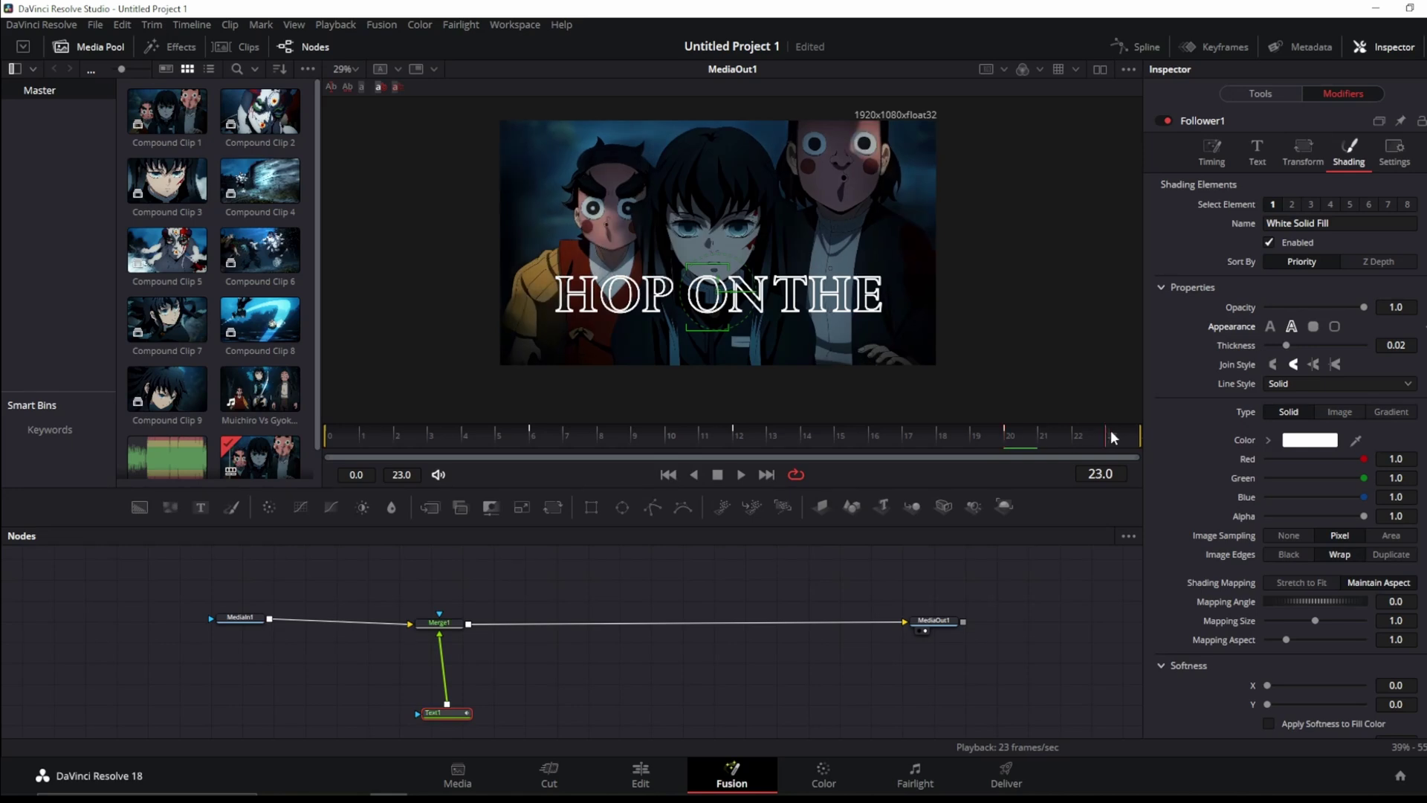
key("space")
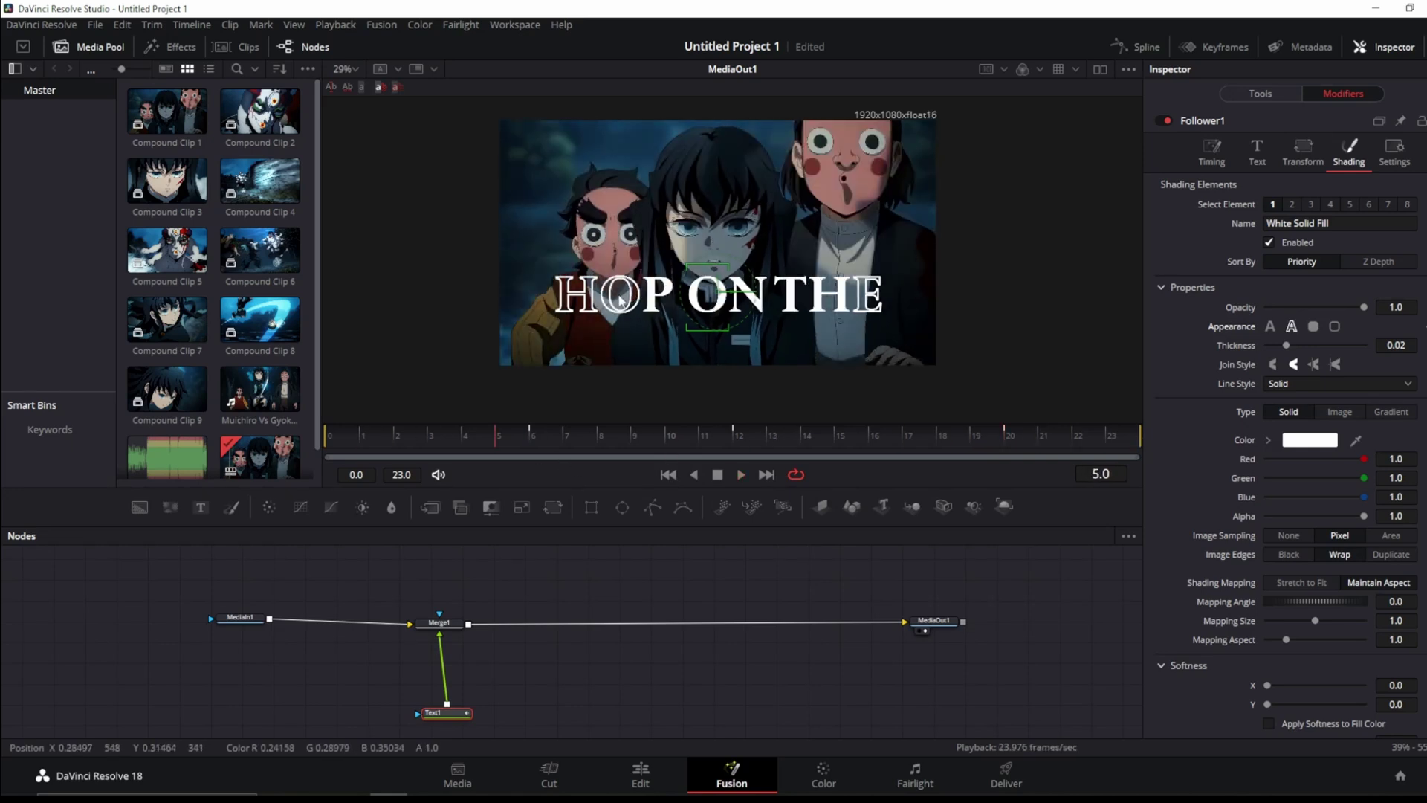
Keyframe the Follower's shading thickness at frame 0, set it to 0.011 at frame 6, and play it back.
left_click(377, 438)
left_click_drag(376, 438, 330, 439)
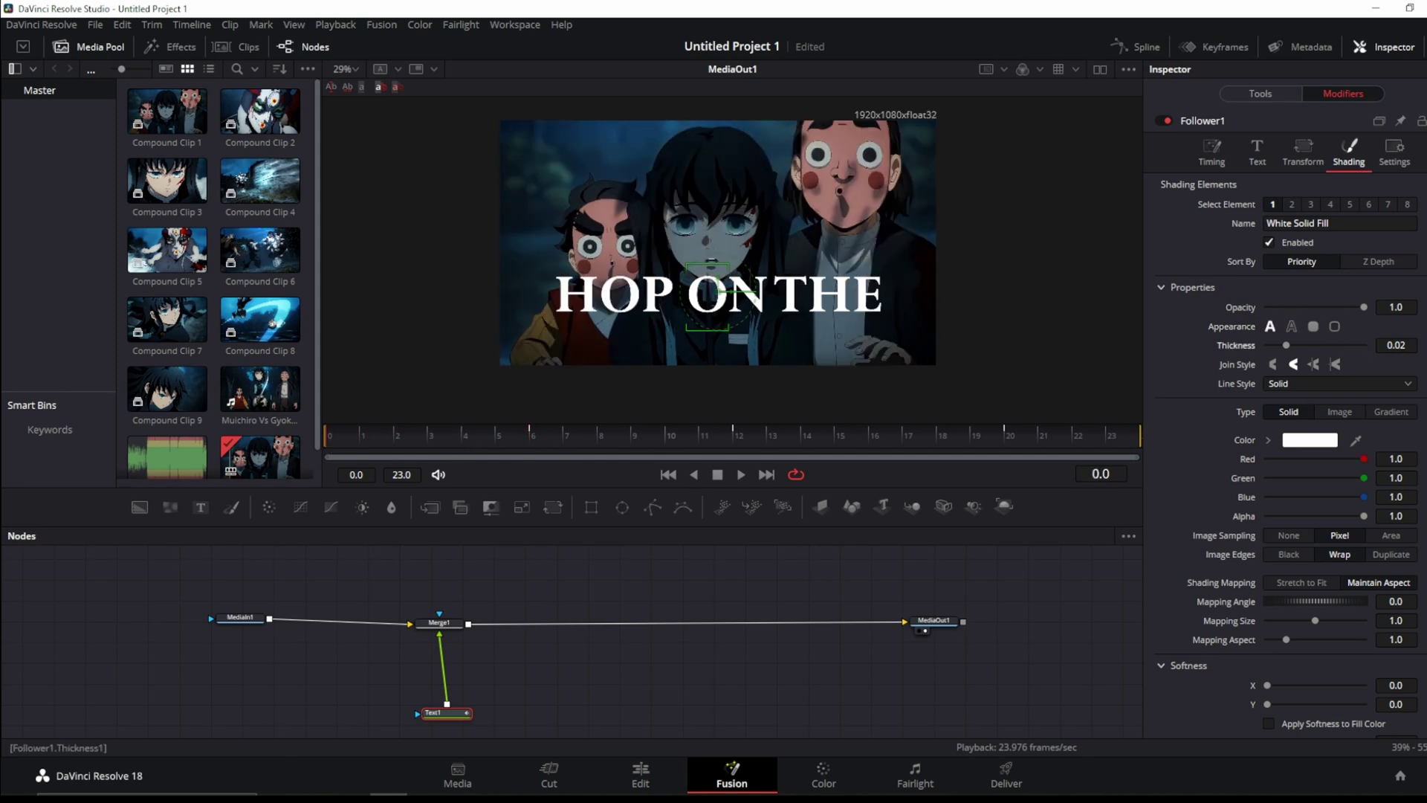
left_click(540, 433)
left_click_drag(1286, 350, 1279, 351)
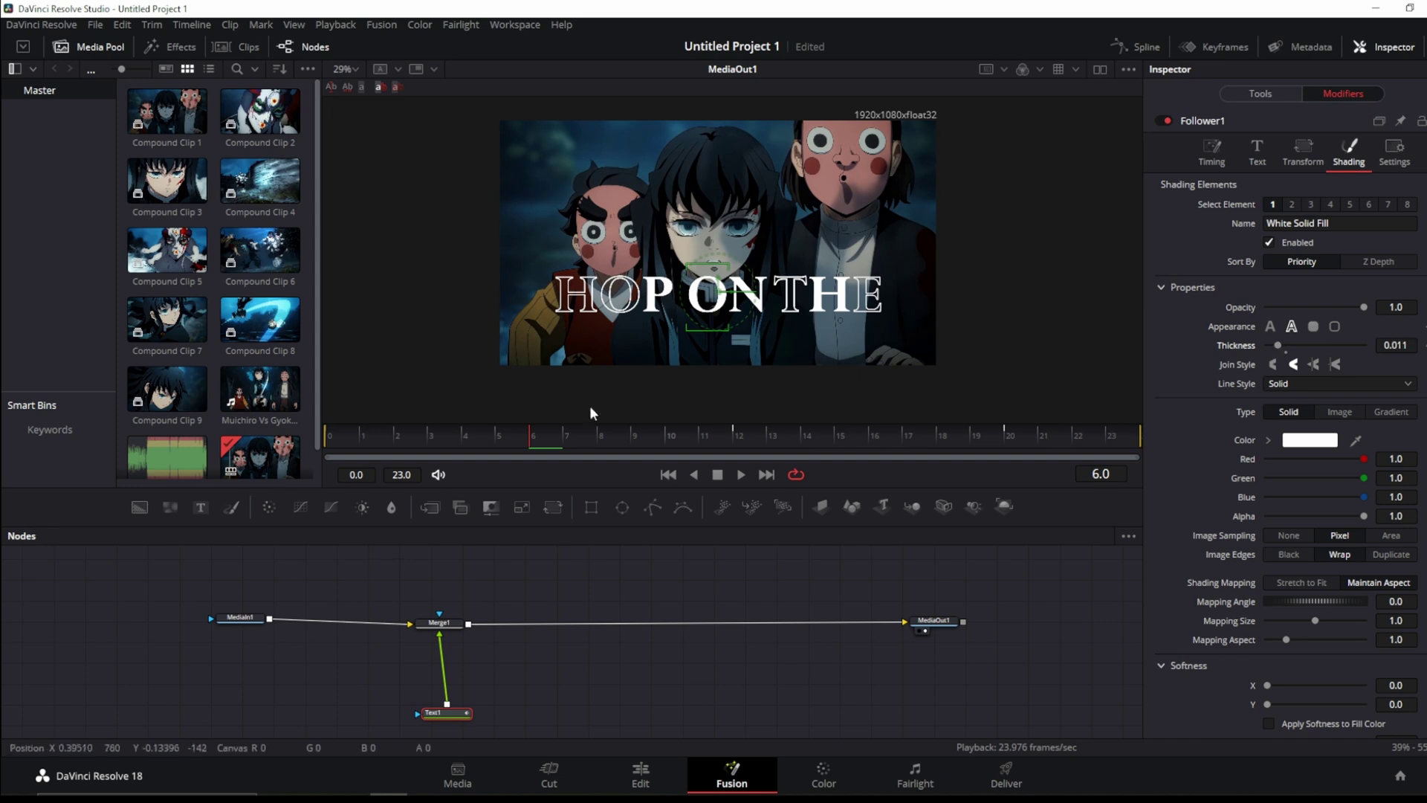
key("space")
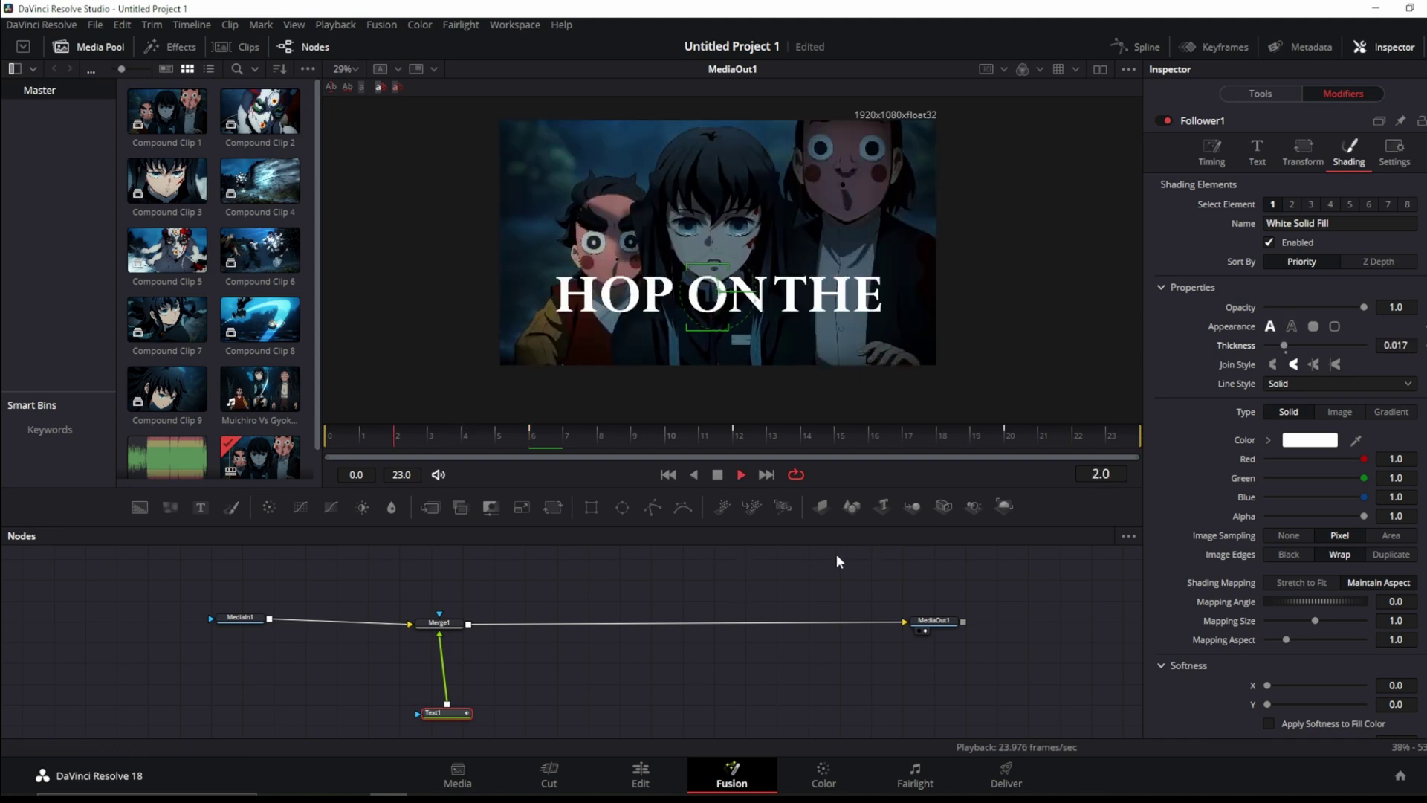
key("space")
Set the Follower's shading color to blue #2164ff.
left_click(1308, 445)
left_click_drag(733, 239, 793, 429)
left_click_drag(797, 494, 847, 477)
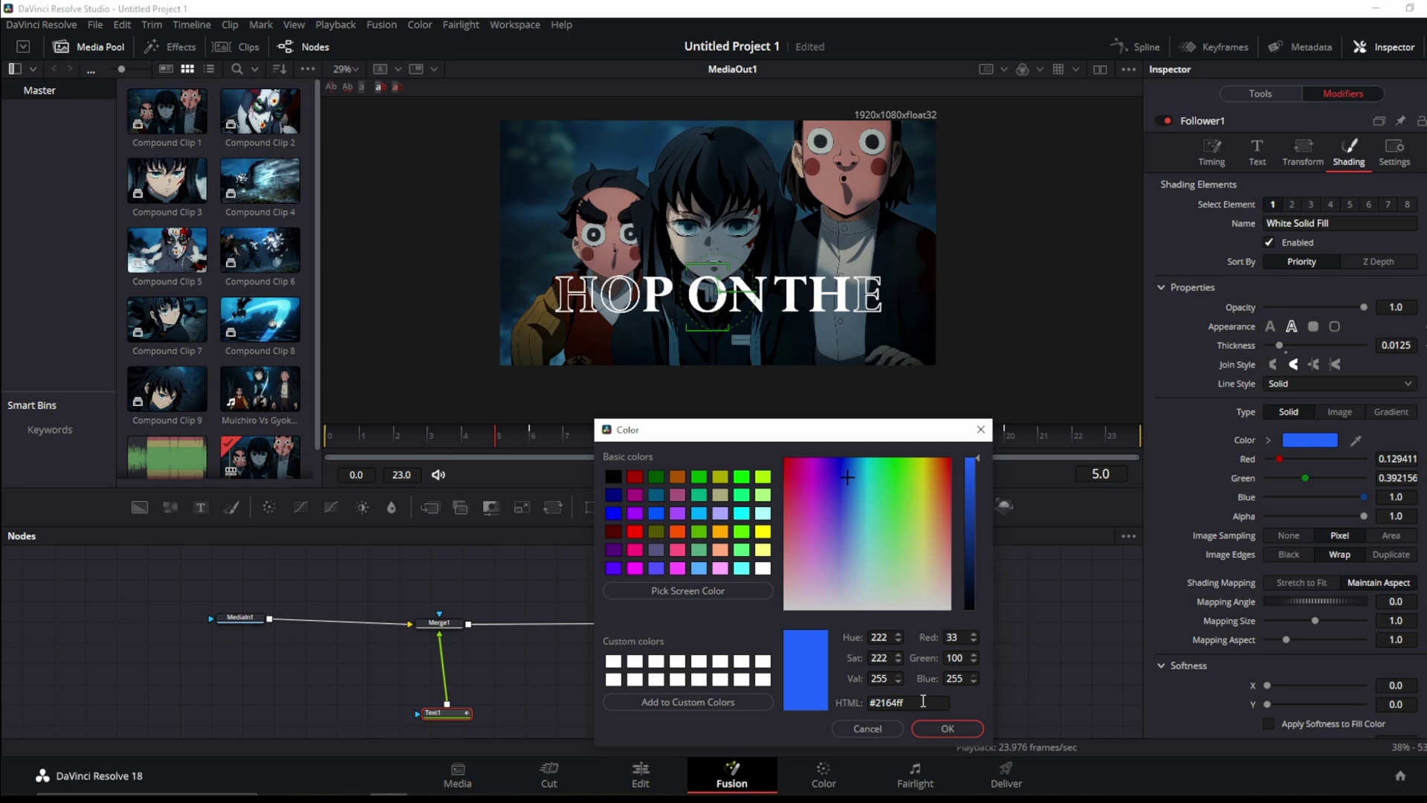
left_click(930, 727)
Keyframe the blue shading color at frame 0, change it to white at frame 6, and preview the color transition.
left_click_drag(425, 437, 308, 436)
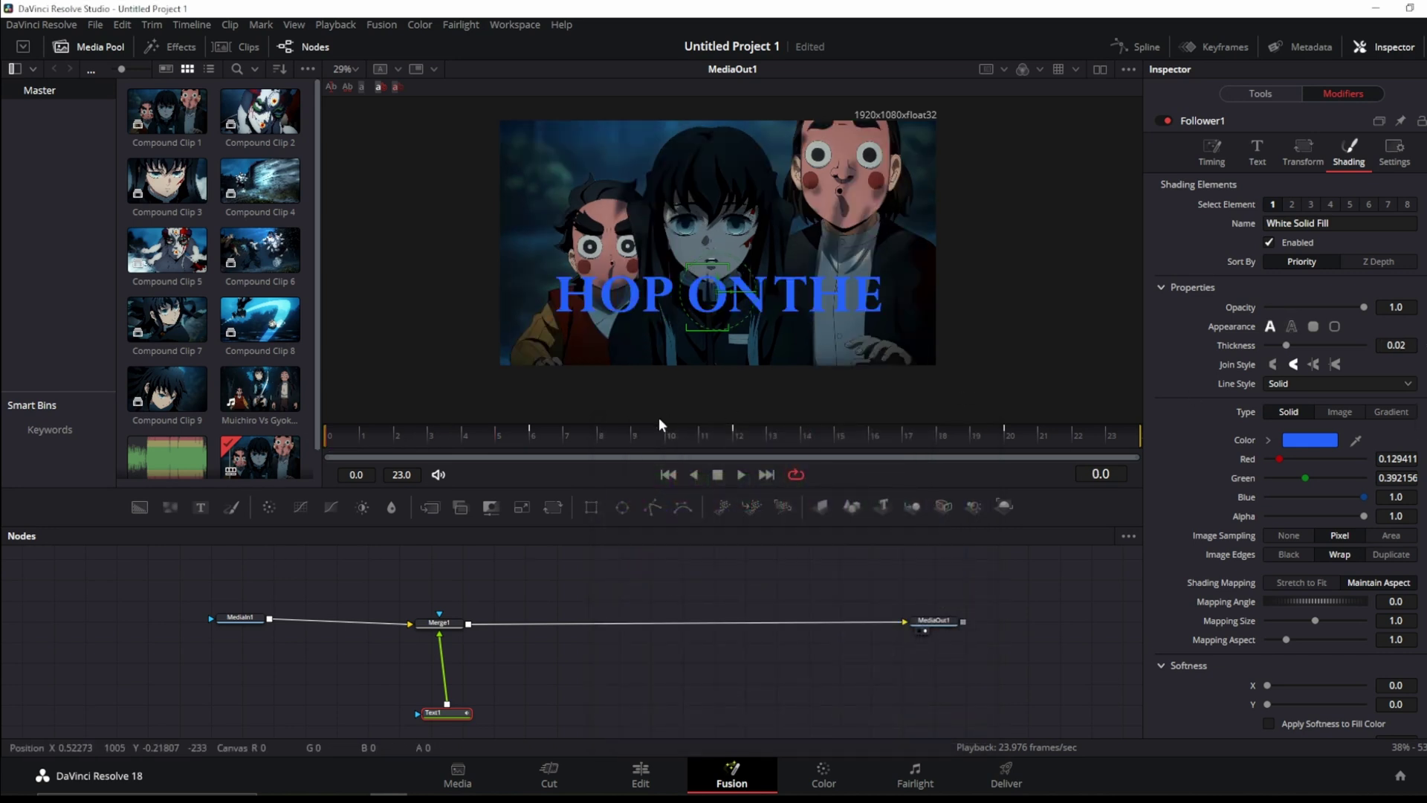
left_click(534, 439)
left_click(1319, 441)
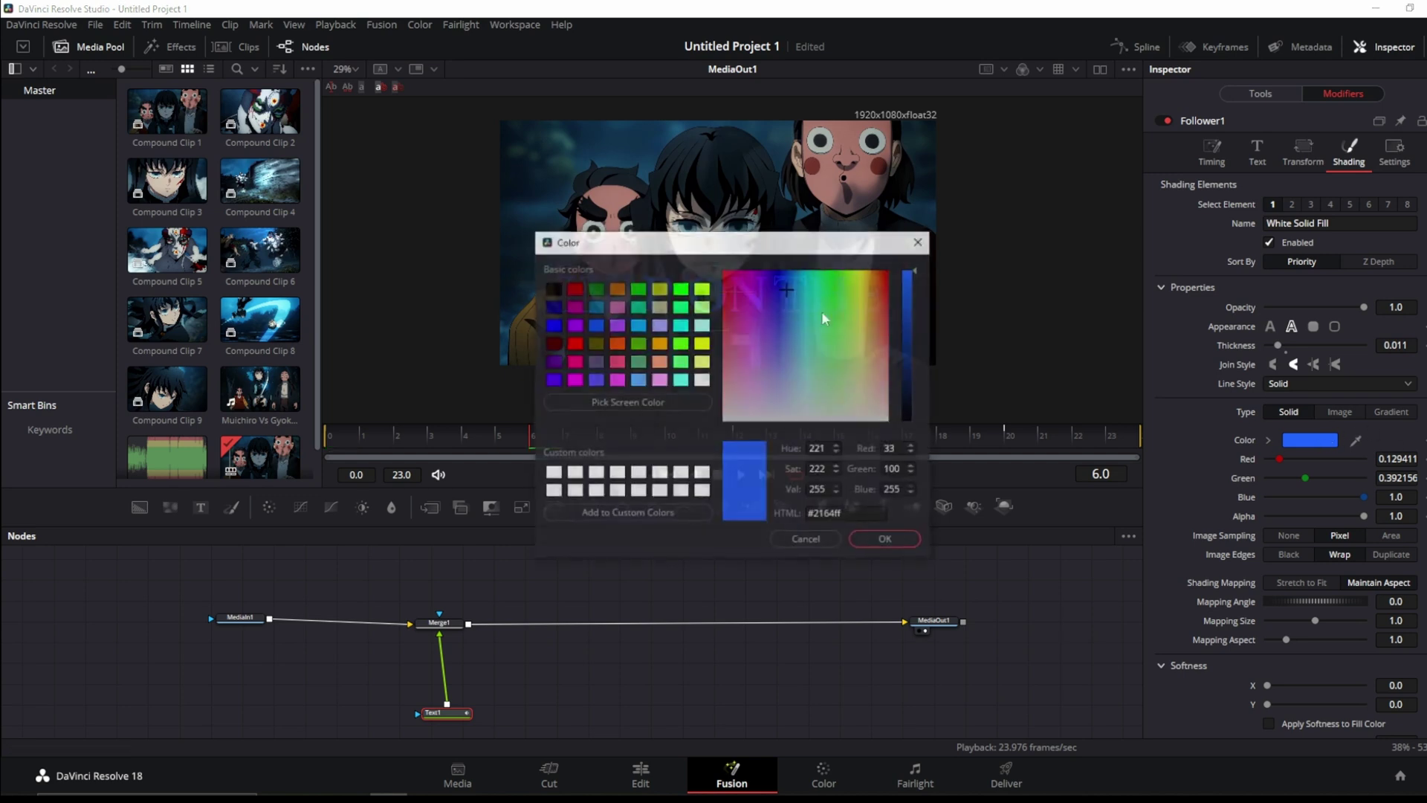
left_click(552, 488)
left_click_drag(830, 232, 882, 378)
left_click(929, 684)
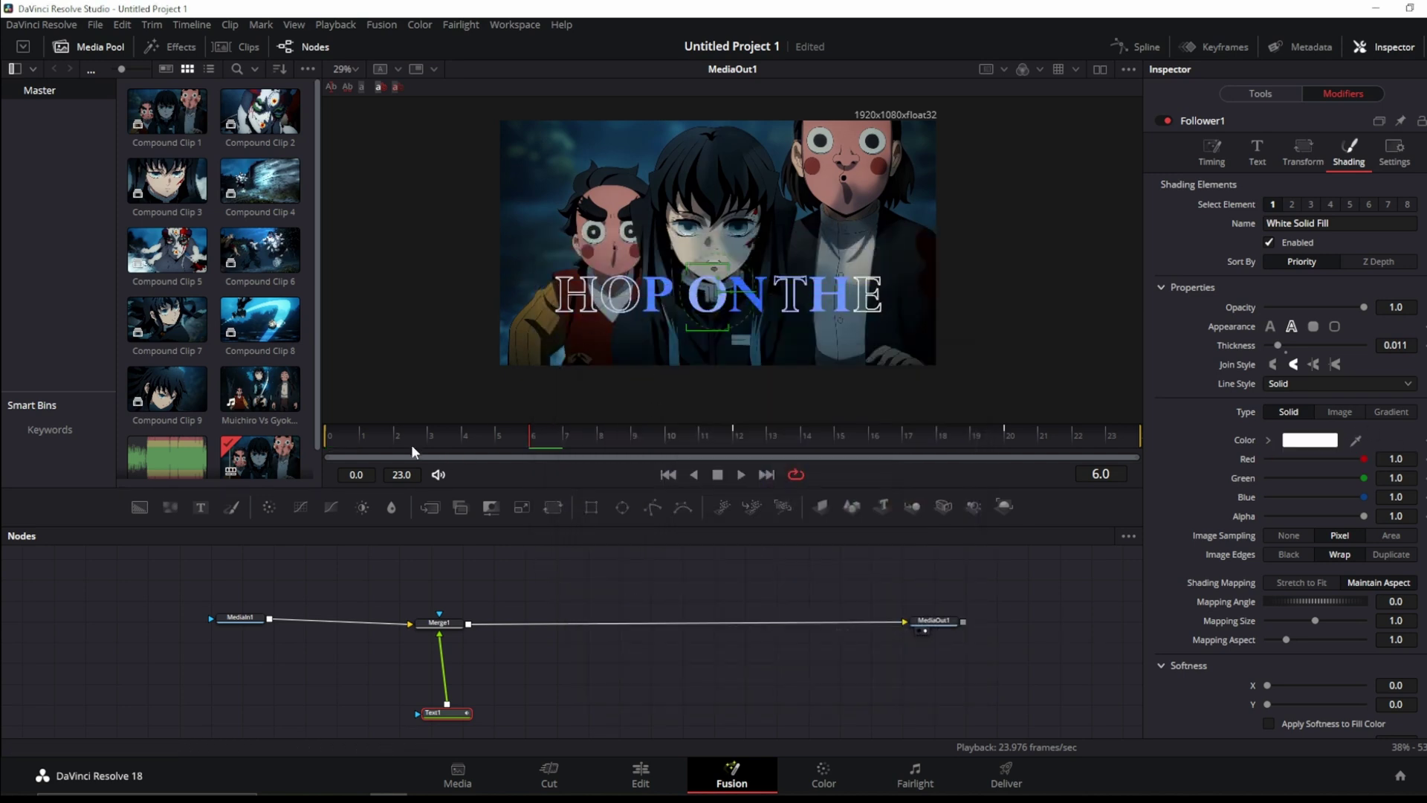
key("space")
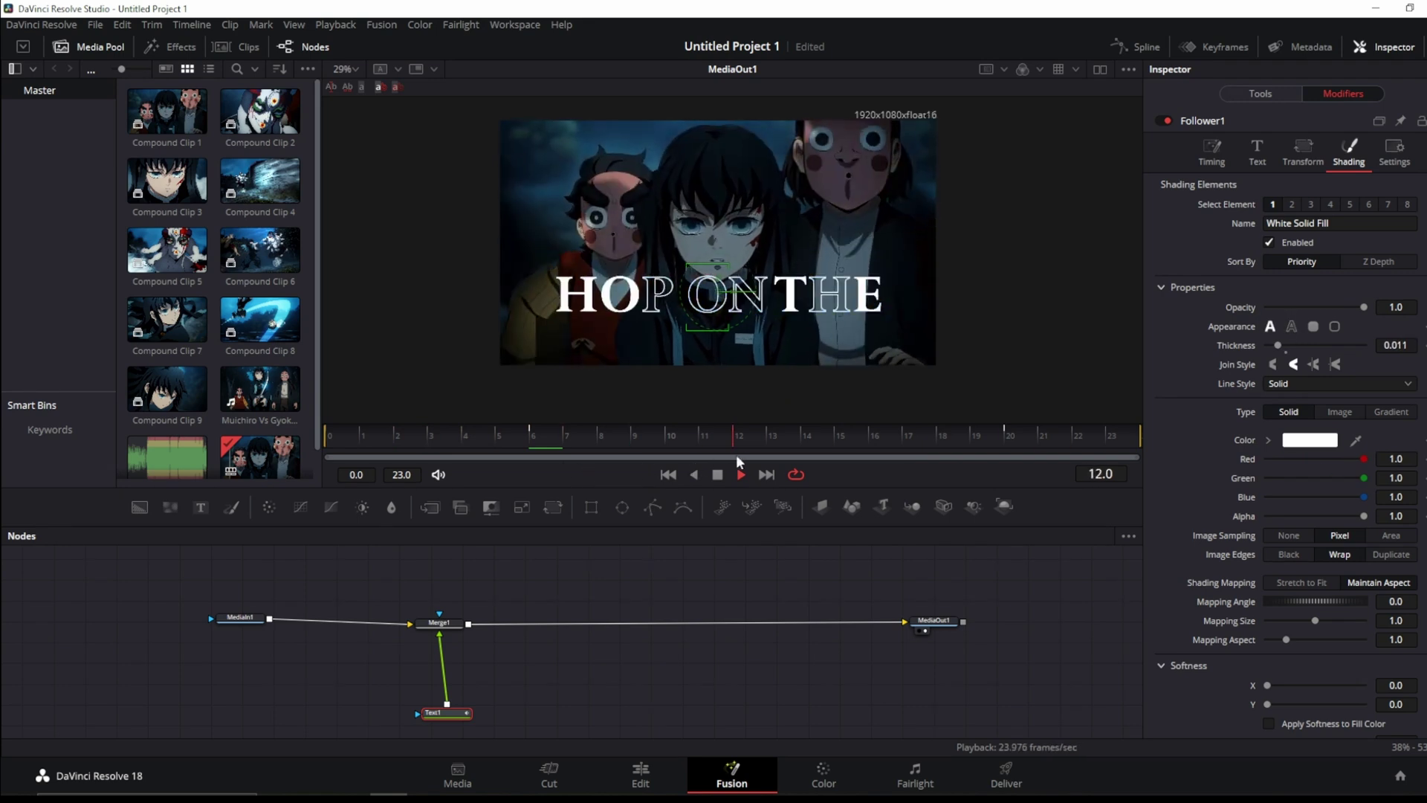
left_click(404, 434)
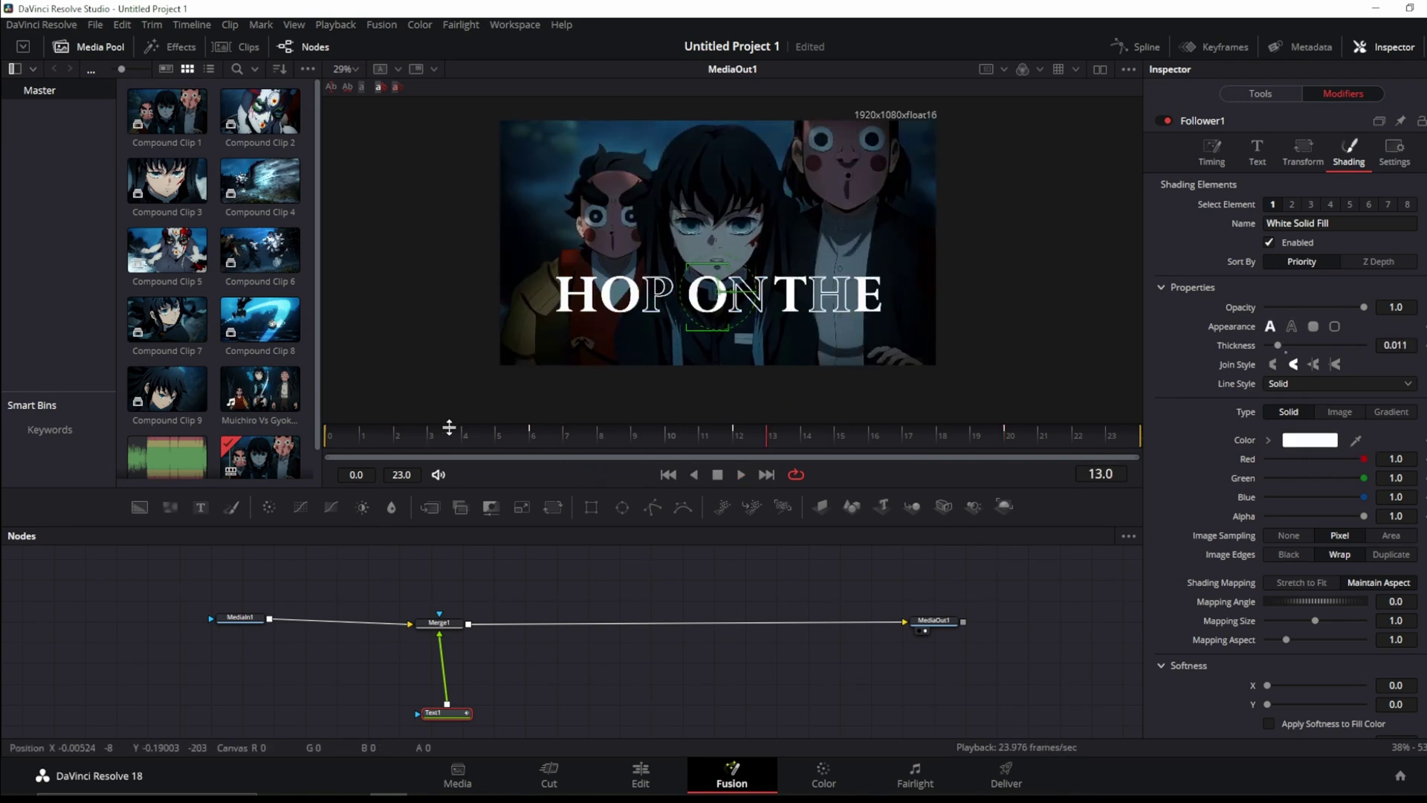
Keyframe the text's Write On end from 0.0 at frame 0 to 1.0 at frame 20 and play the result.
left_click(324, 438)
left_click_drag(457, 716, 442, 717)
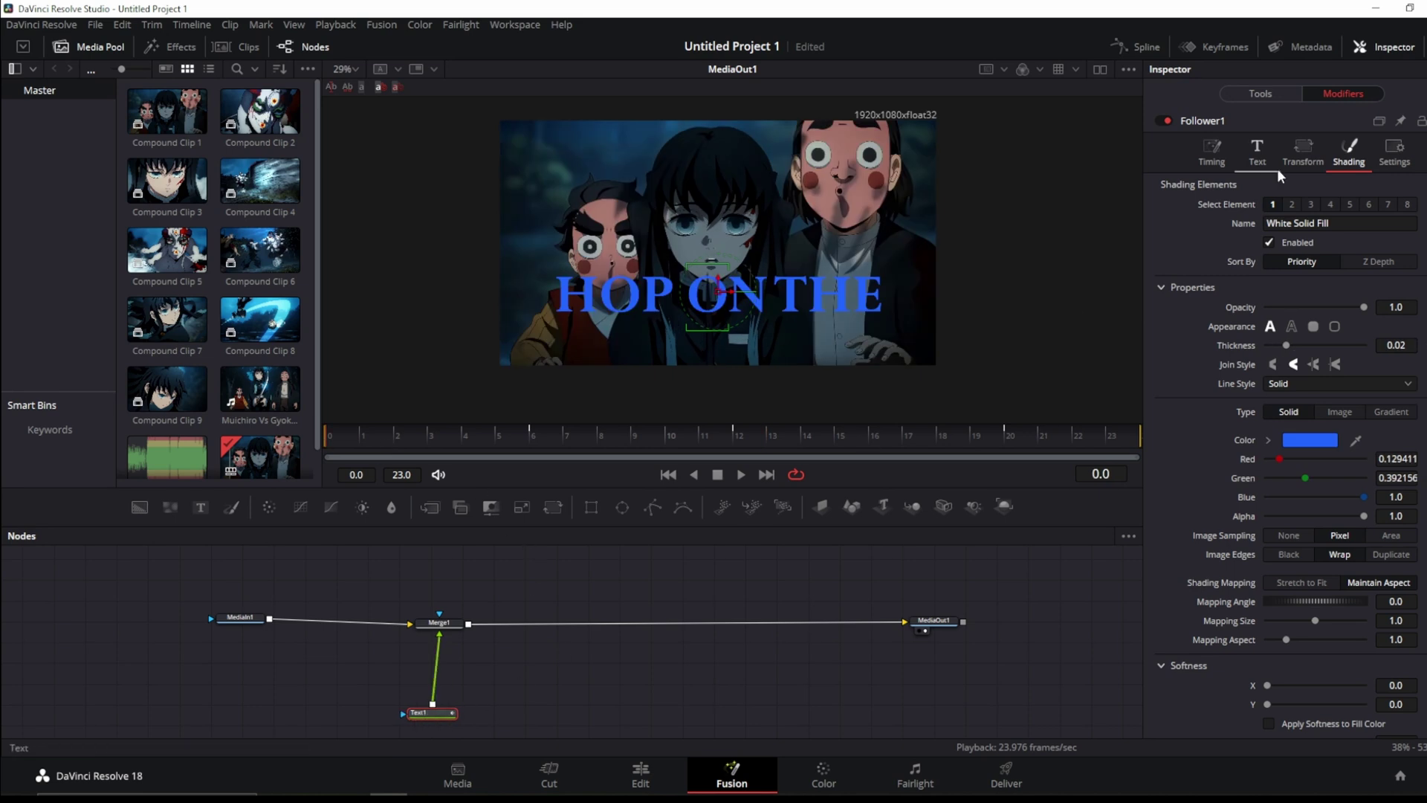
left_click(1223, 154)
left_click(1253, 155)
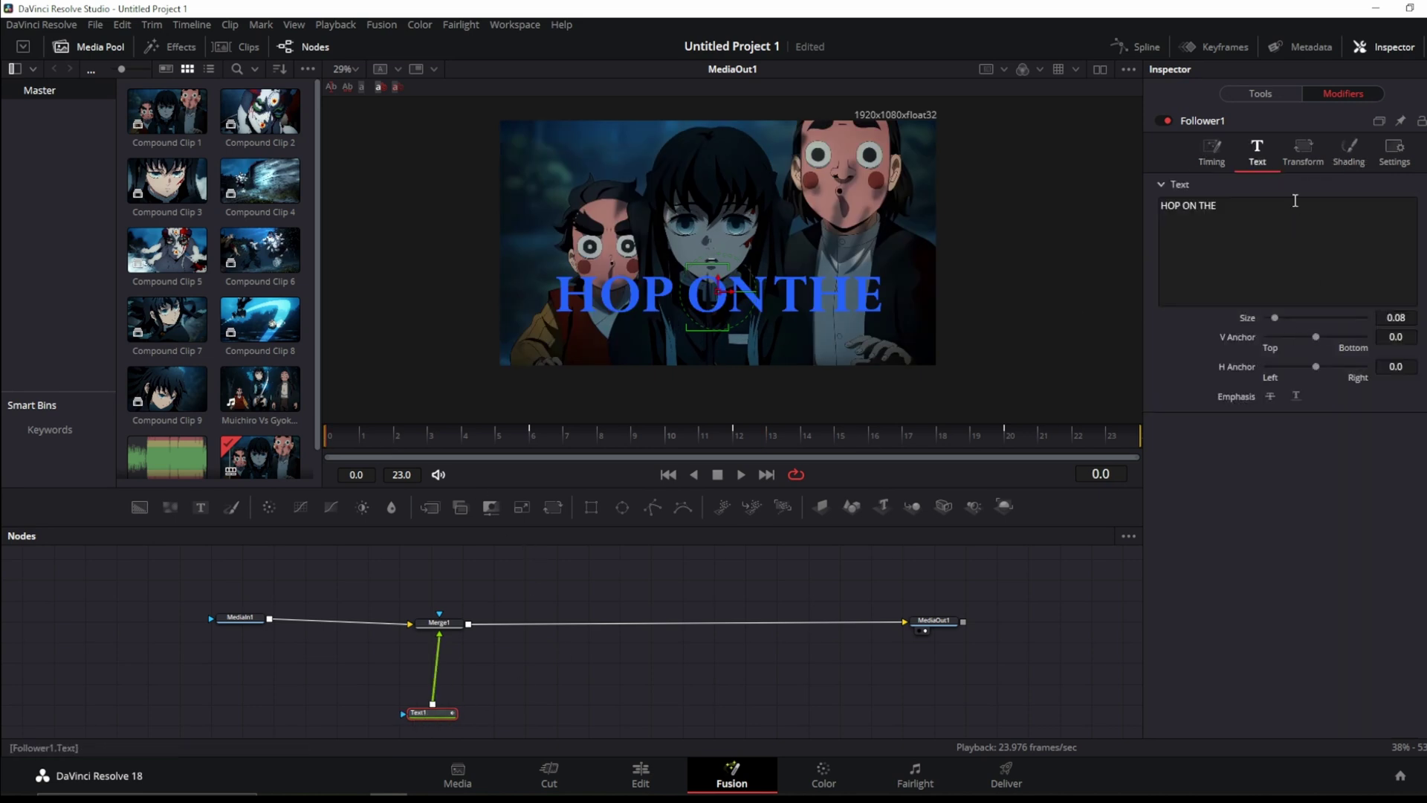
left_click(1258, 92)
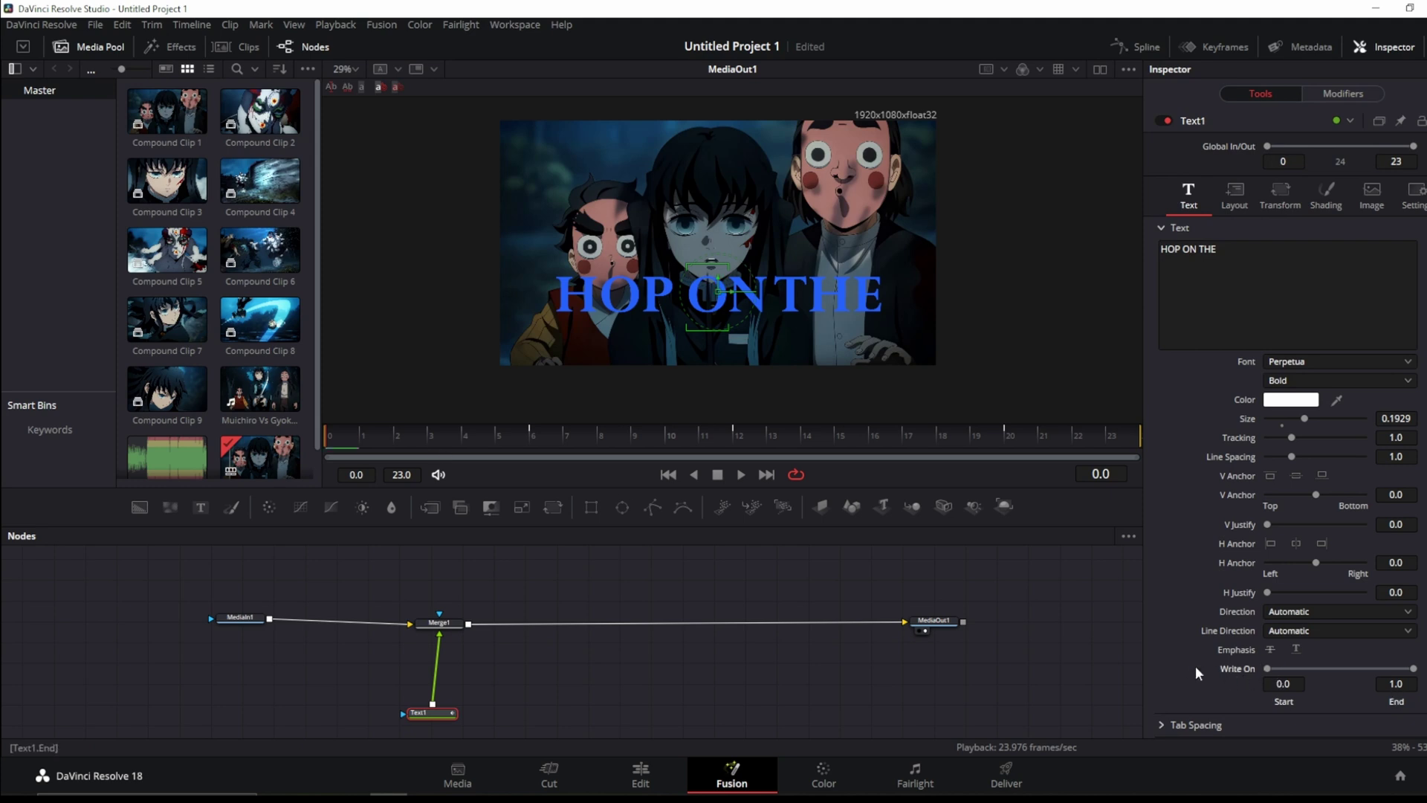
left_click(1007, 442)
left_click_drag(1413, 668, 1090, 658)
key("space")
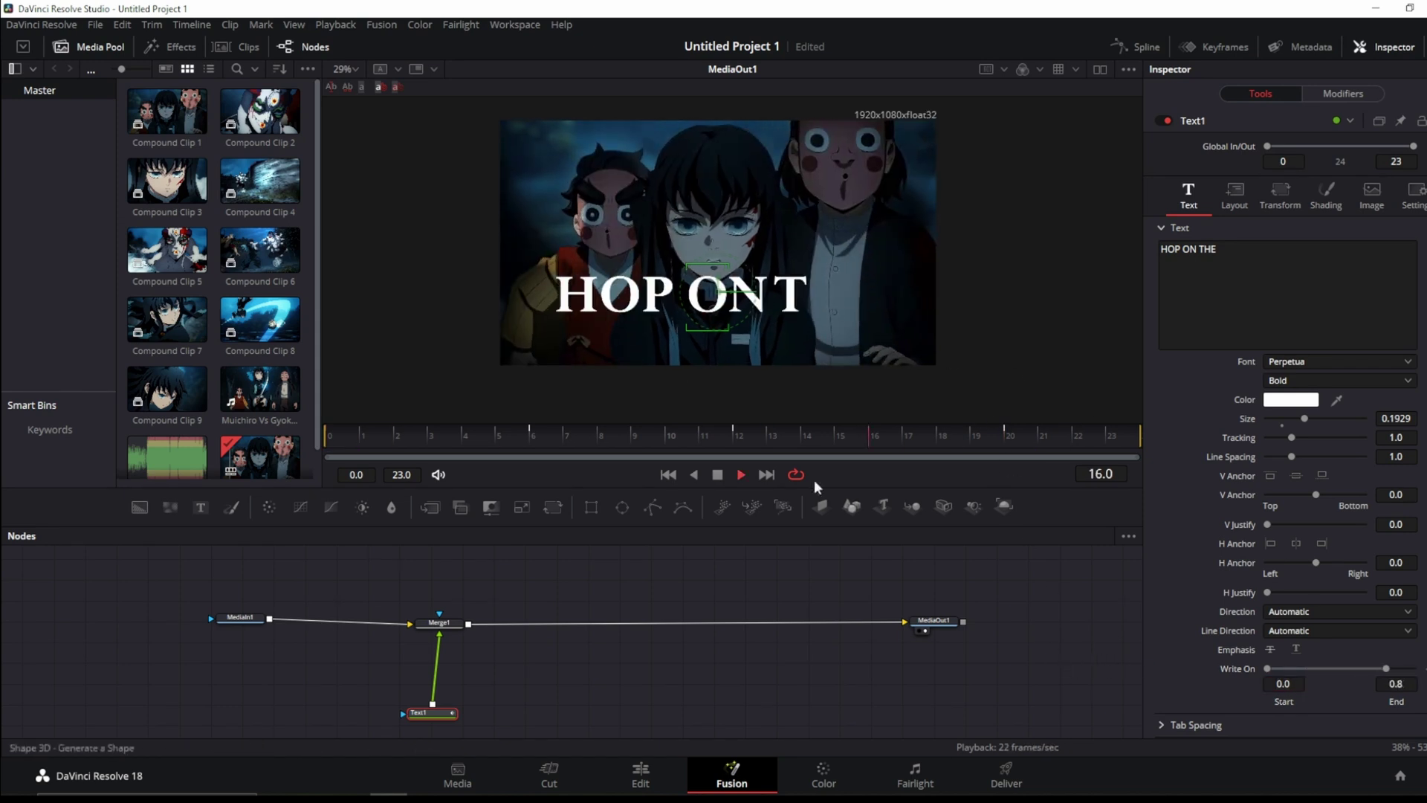
Insert a Soft Glow between Text1 and Merge1, with glow size 42.5 and gain 1.811.
key("space")
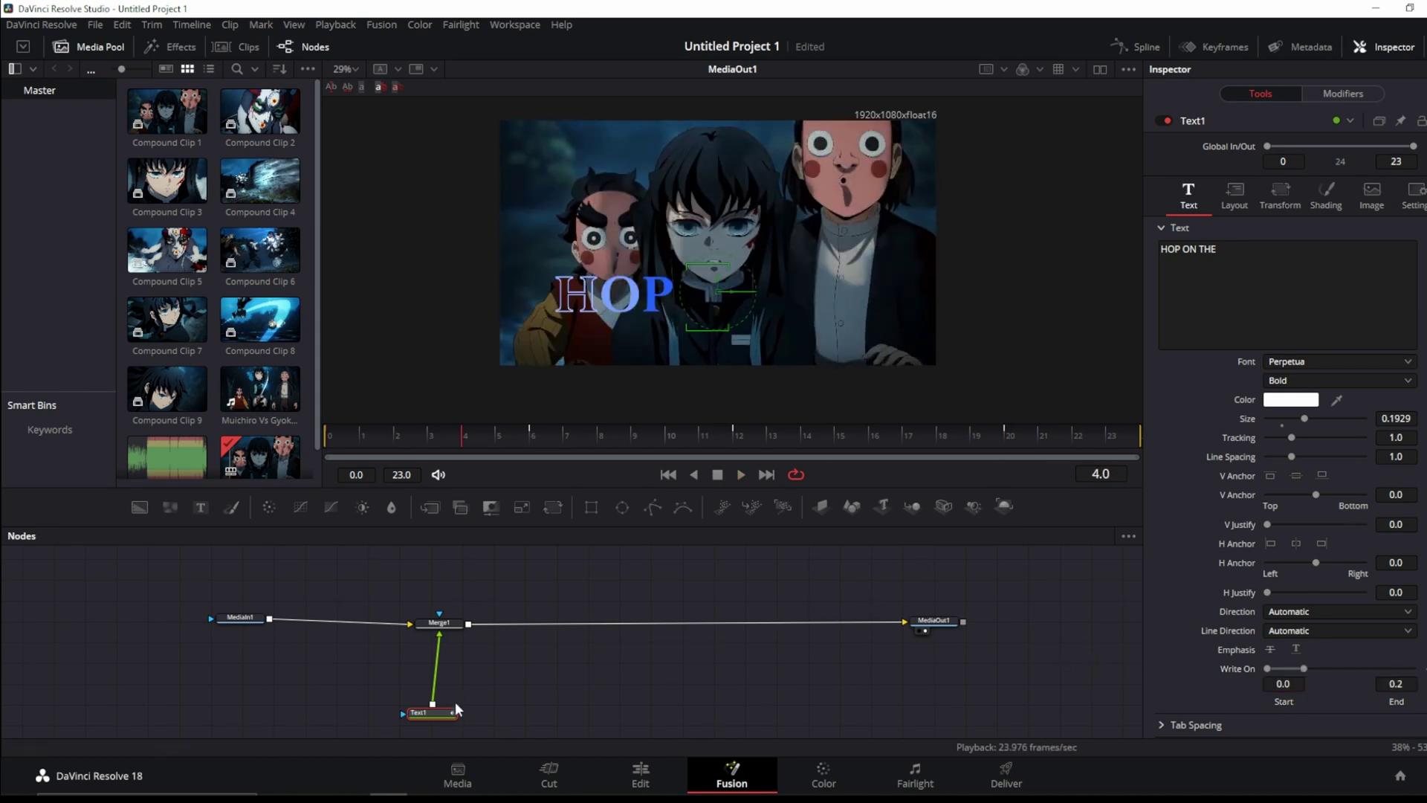
left_click_drag(450, 713, 458, 717)
key("shift+space")
type("soft")
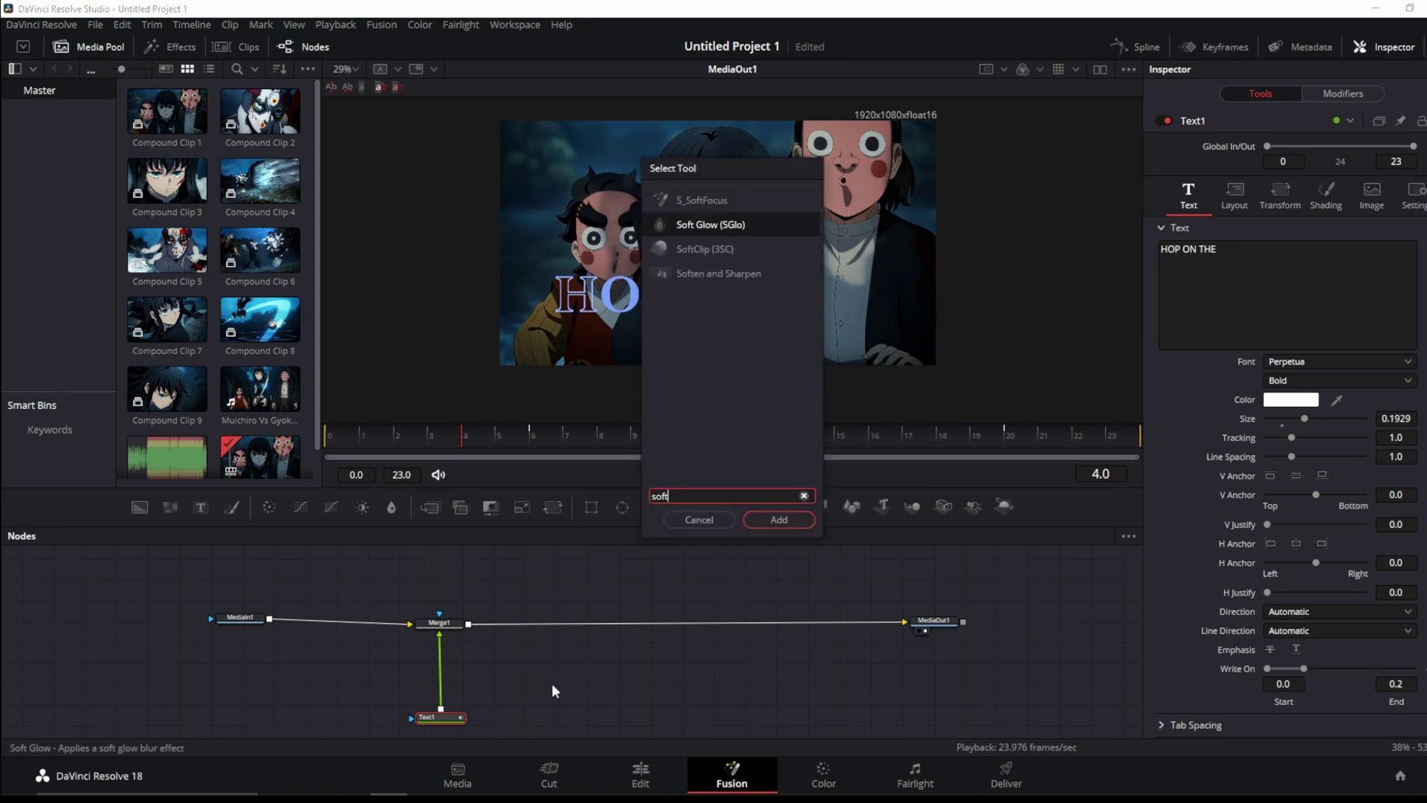
key("Return")
left_click_drag(444, 697, 444, 668)
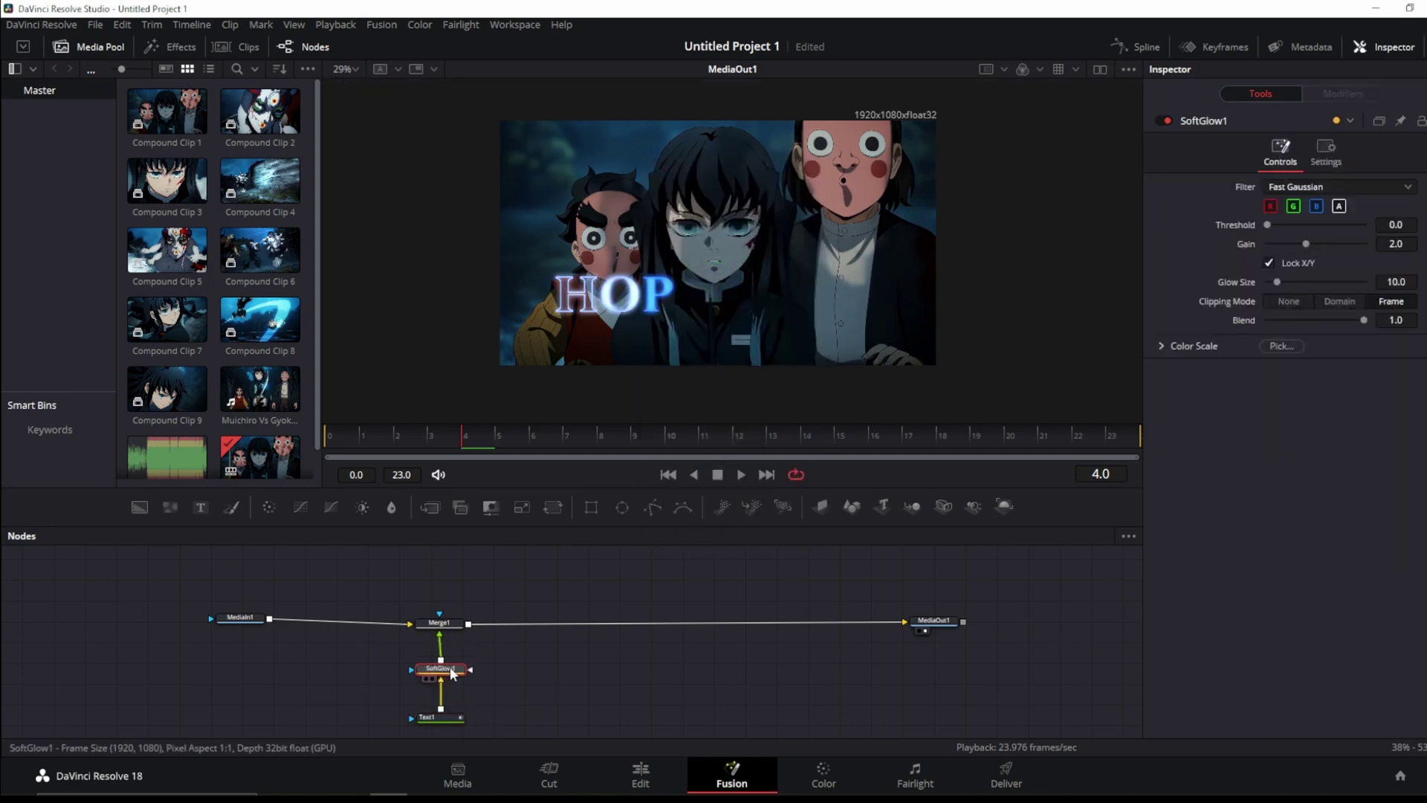
left_click_drag(1278, 282, 1302, 243)
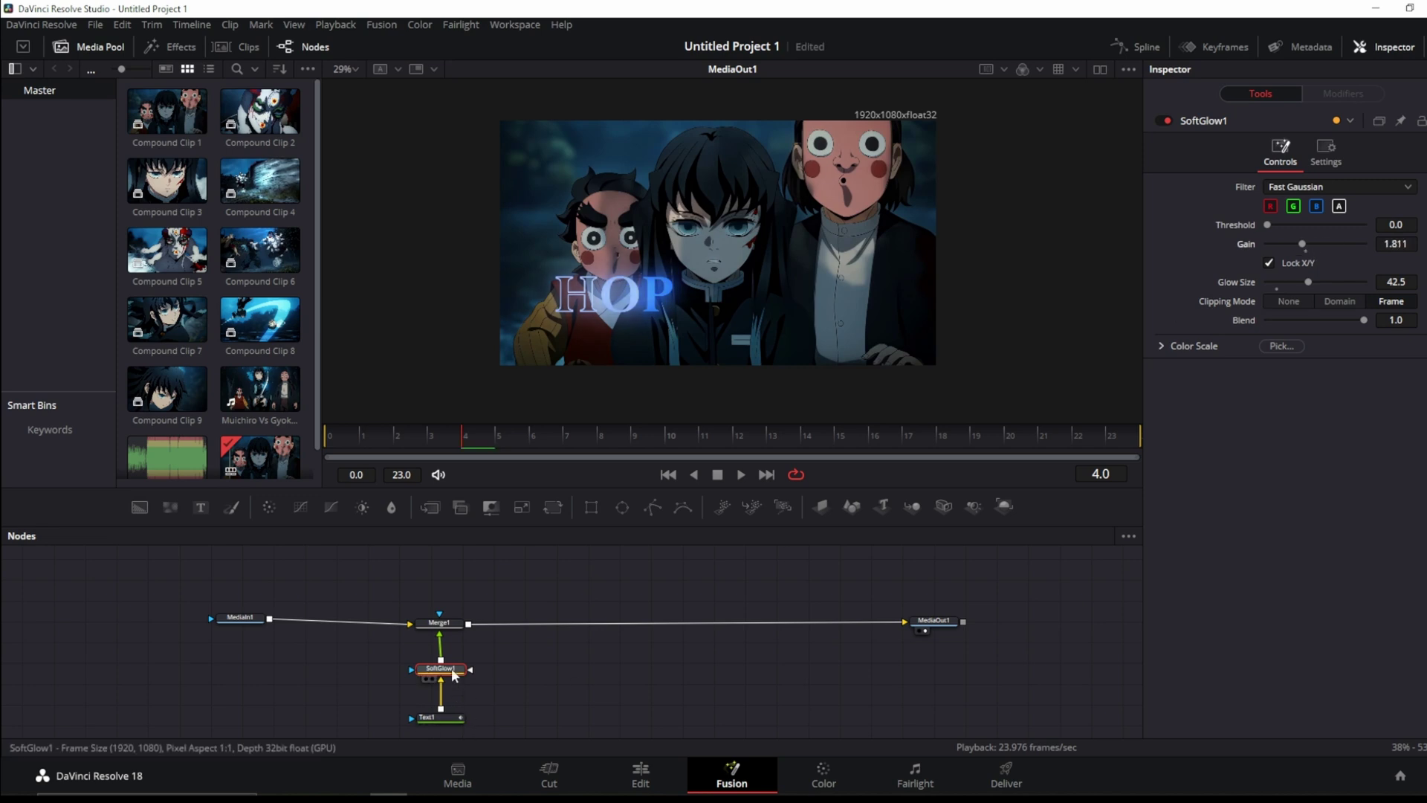
key("shift+space")
type("xglow")
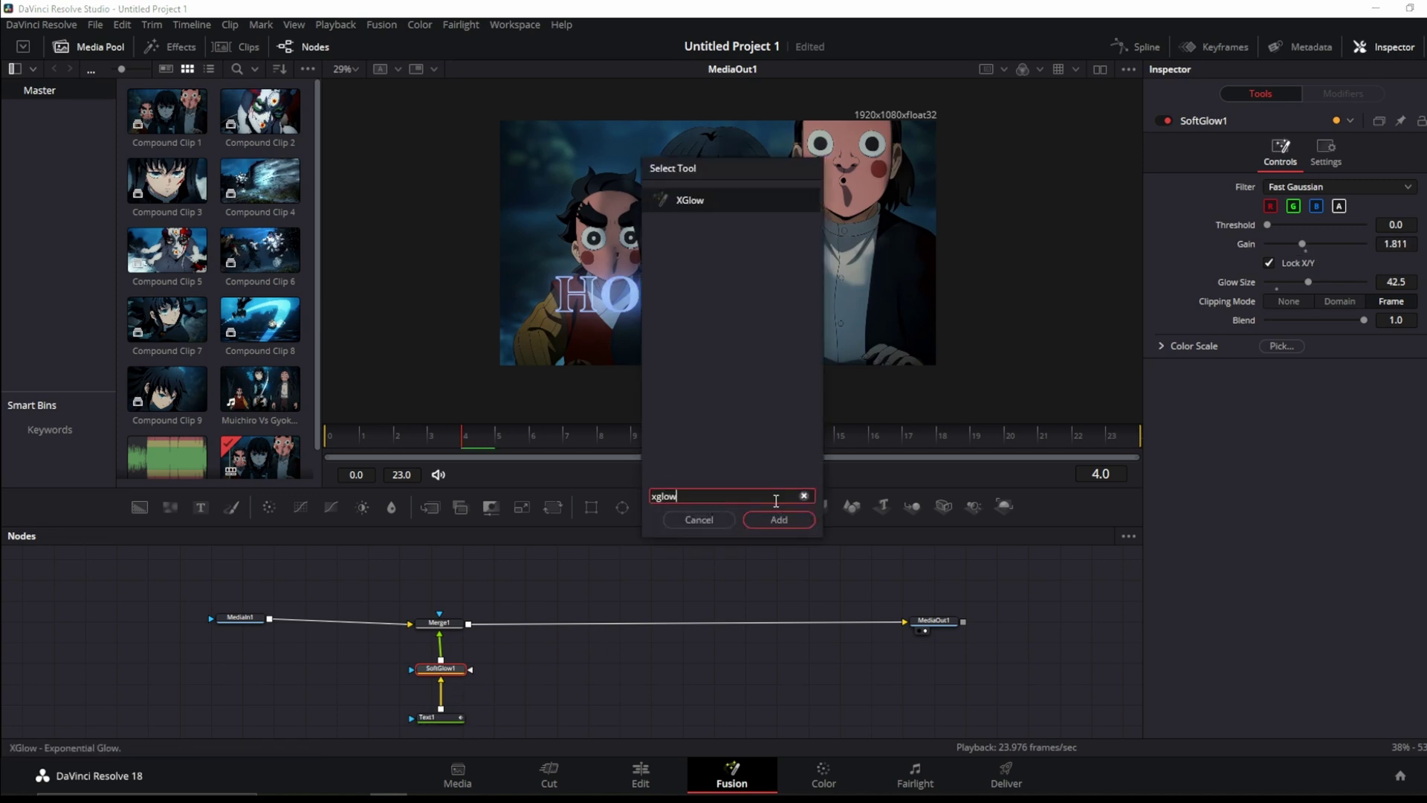
left_click(698, 520)
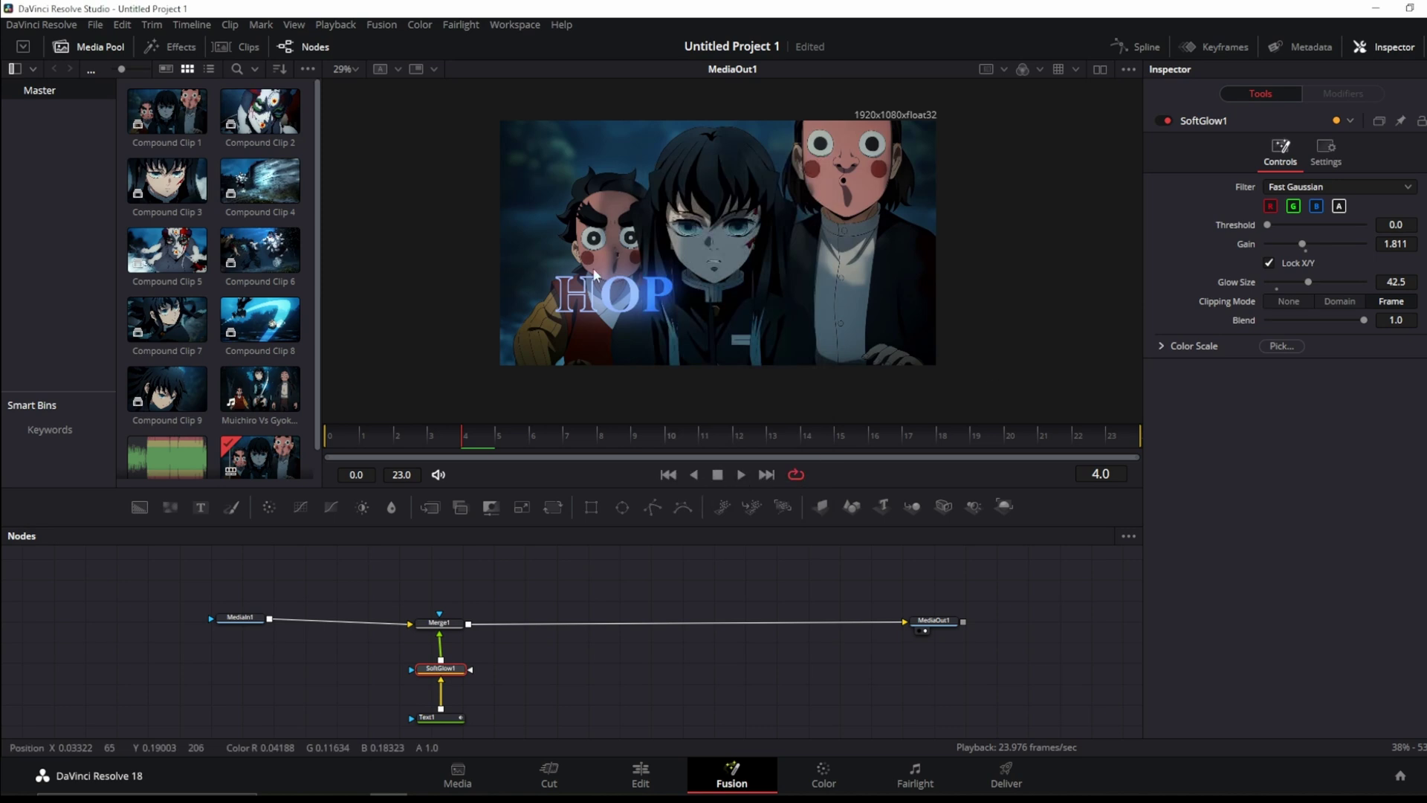
Set the text's Soft Glow to glow size 55.1 and gain 2.362, and play the result.
left_click_drag(1308, 281, 1312, 239)
left_click(741, 474)
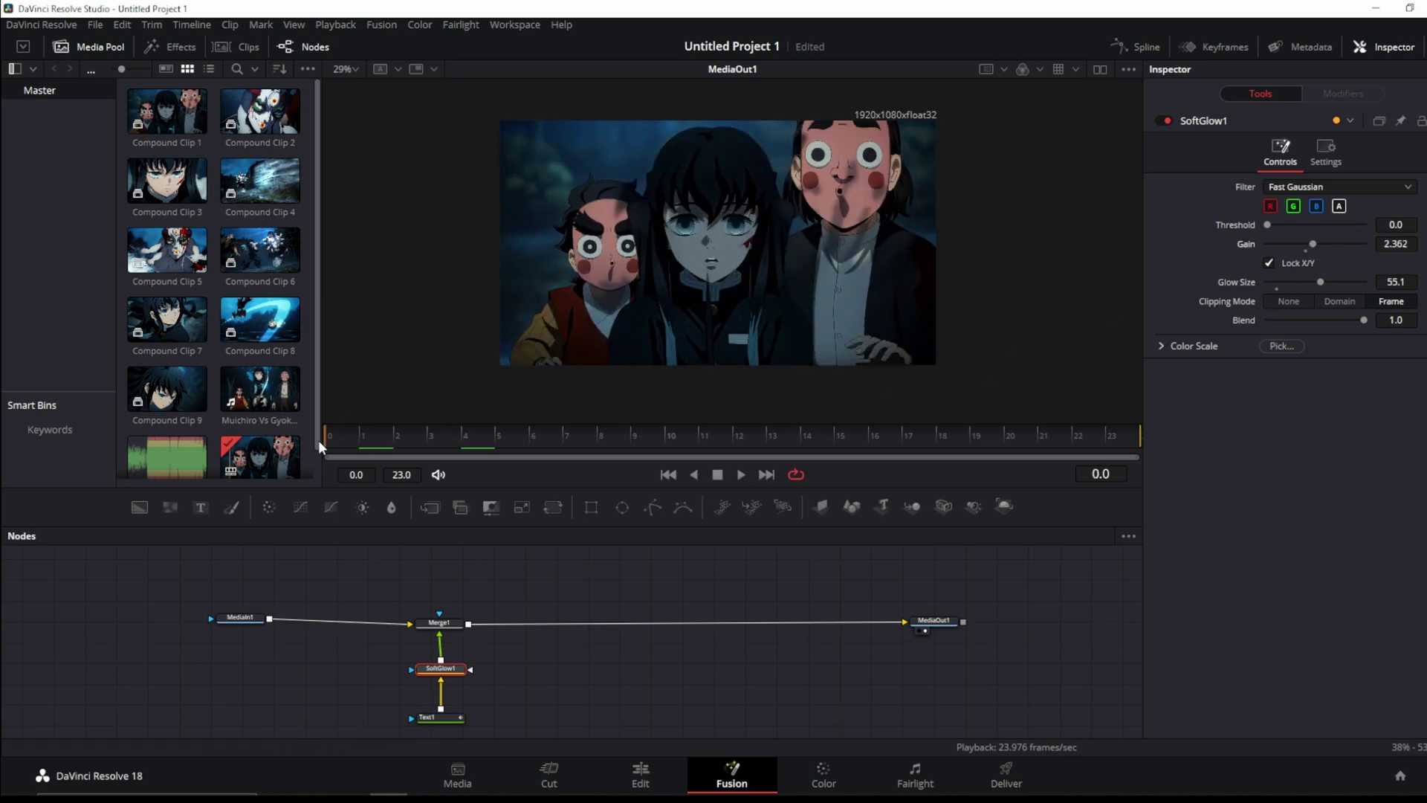
key("space")
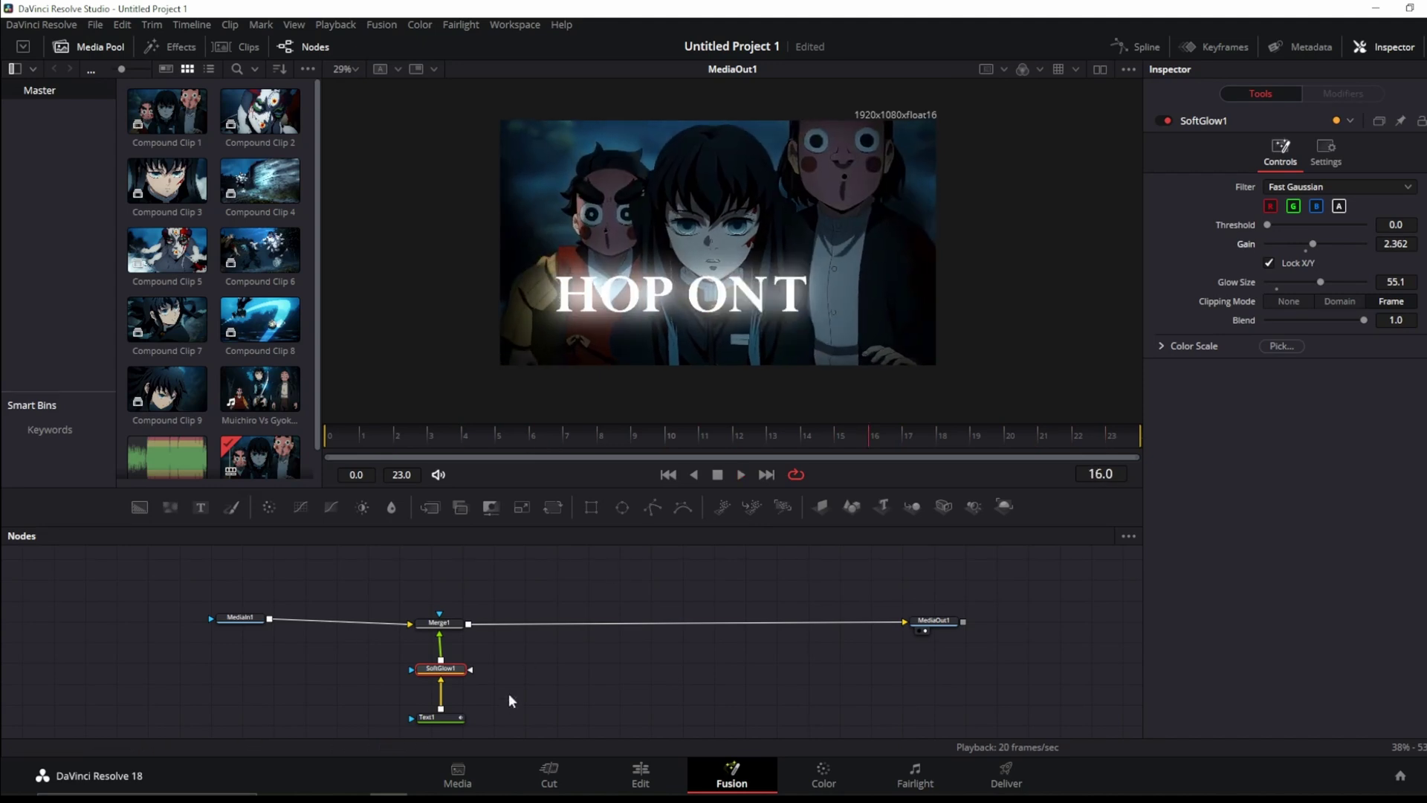
Enable the Black Shadow shading element on Text1 and play the animation.
left_click(457, 721)
left_click(1325, 199)
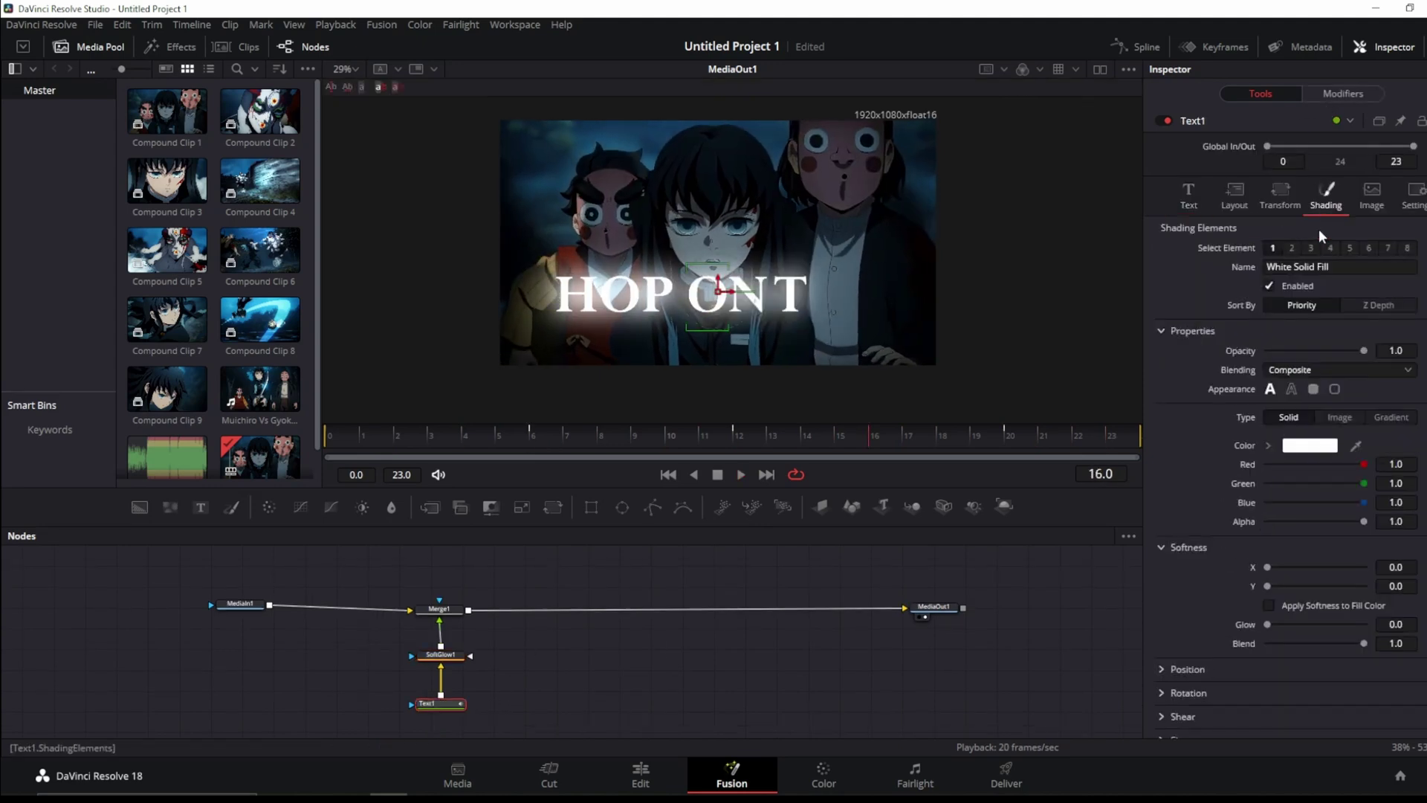
left_click(1311, 248)
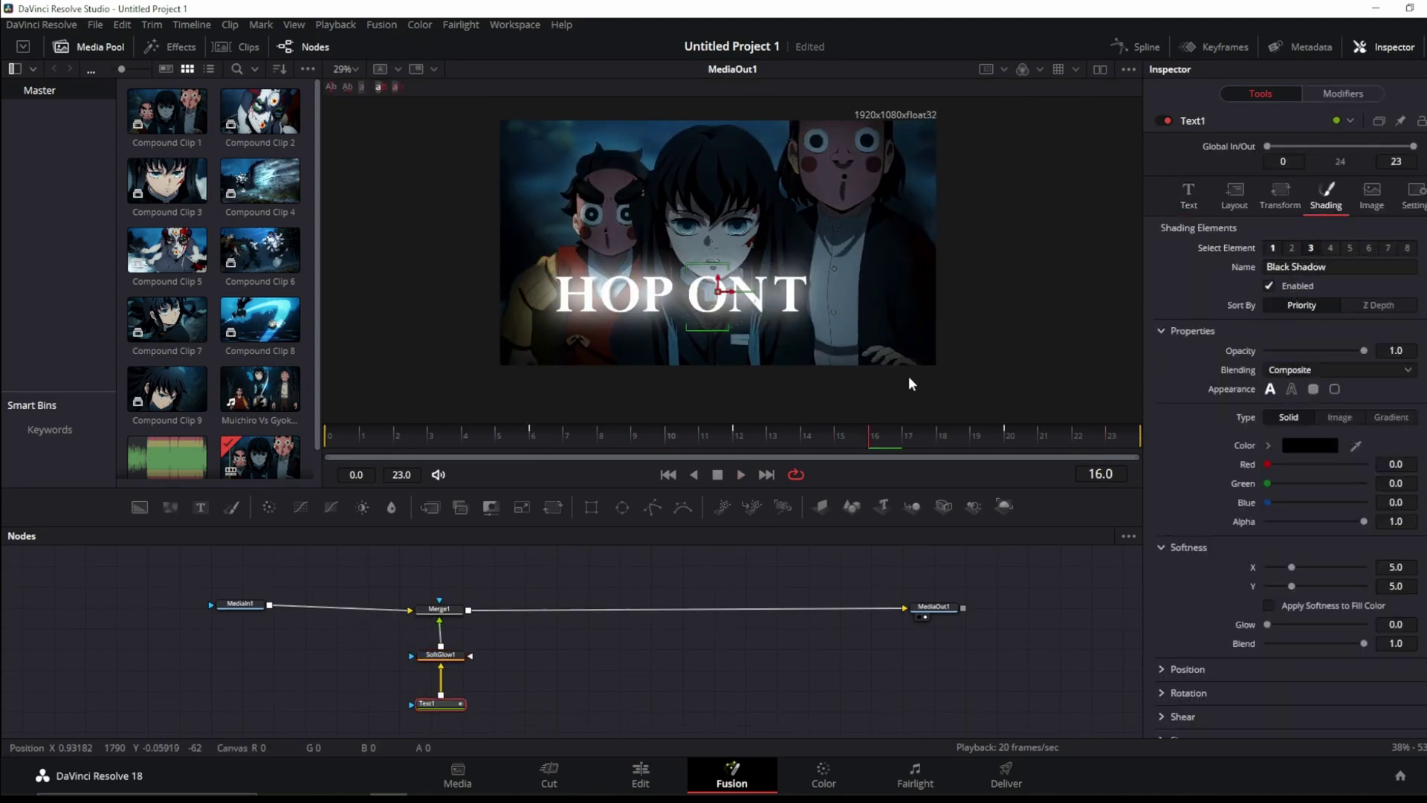
left_click_drag(524, 440, 676, 433)
key("space")
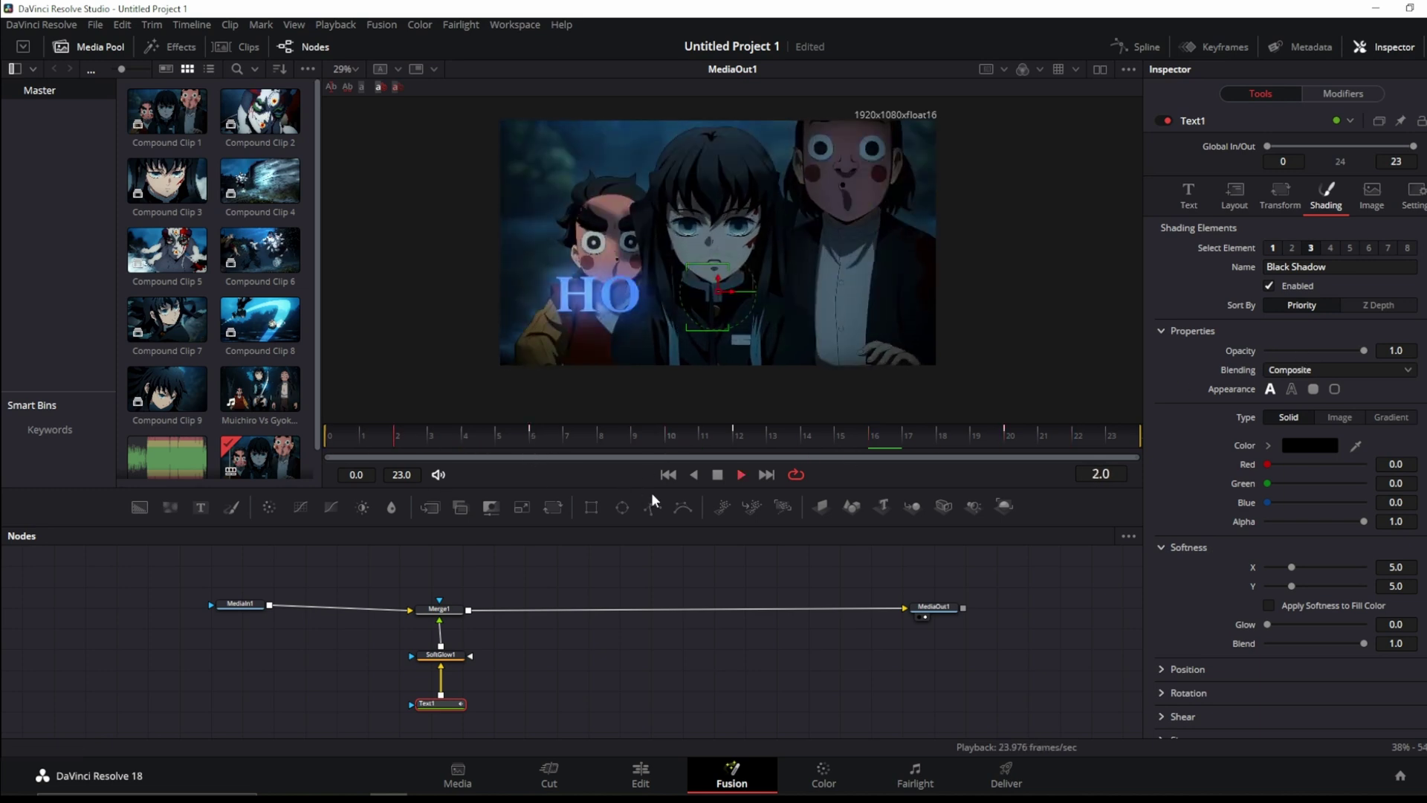
key("space")
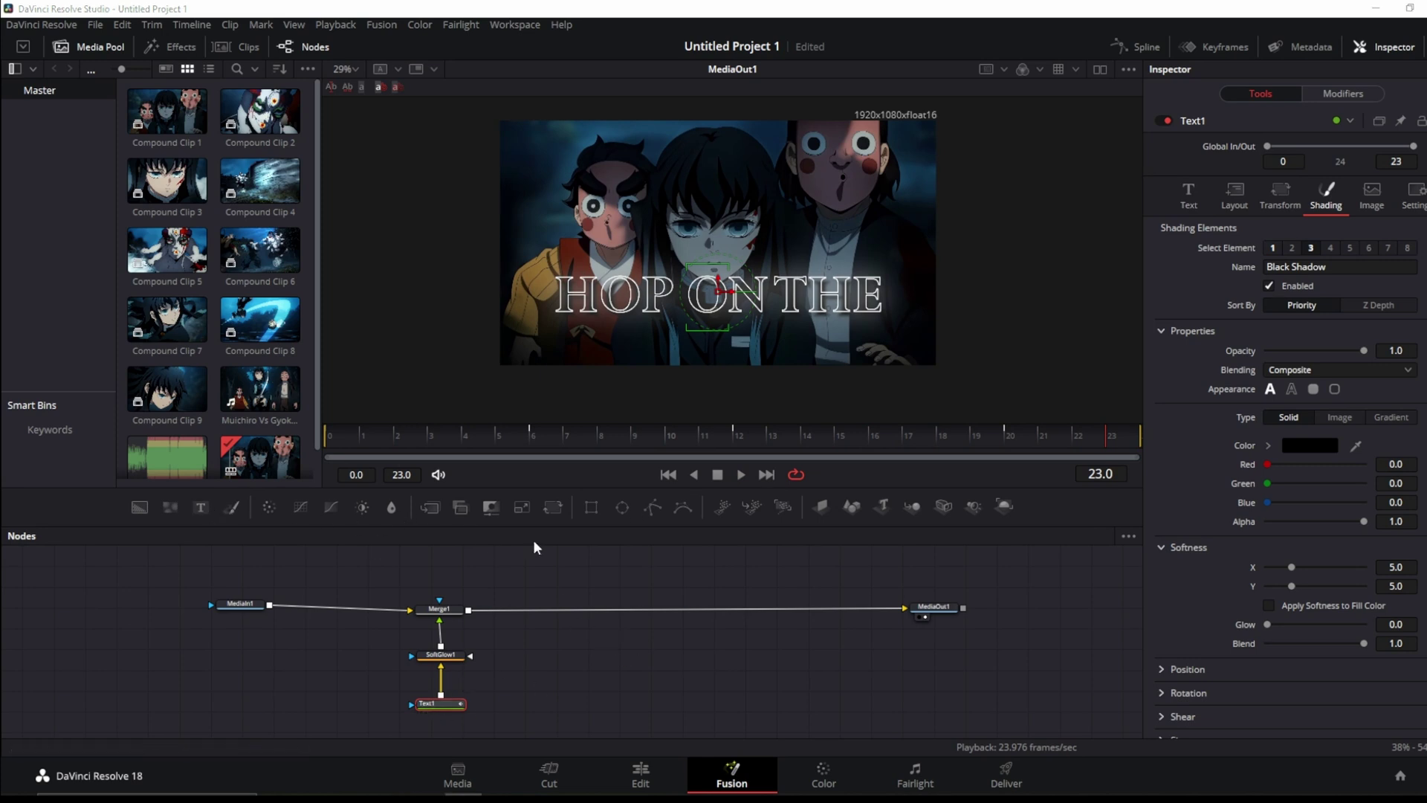
Add a Background node merged over Merge1's output and mask it with a Rectangle.
left_click_drag(168, 505, 262, 554)
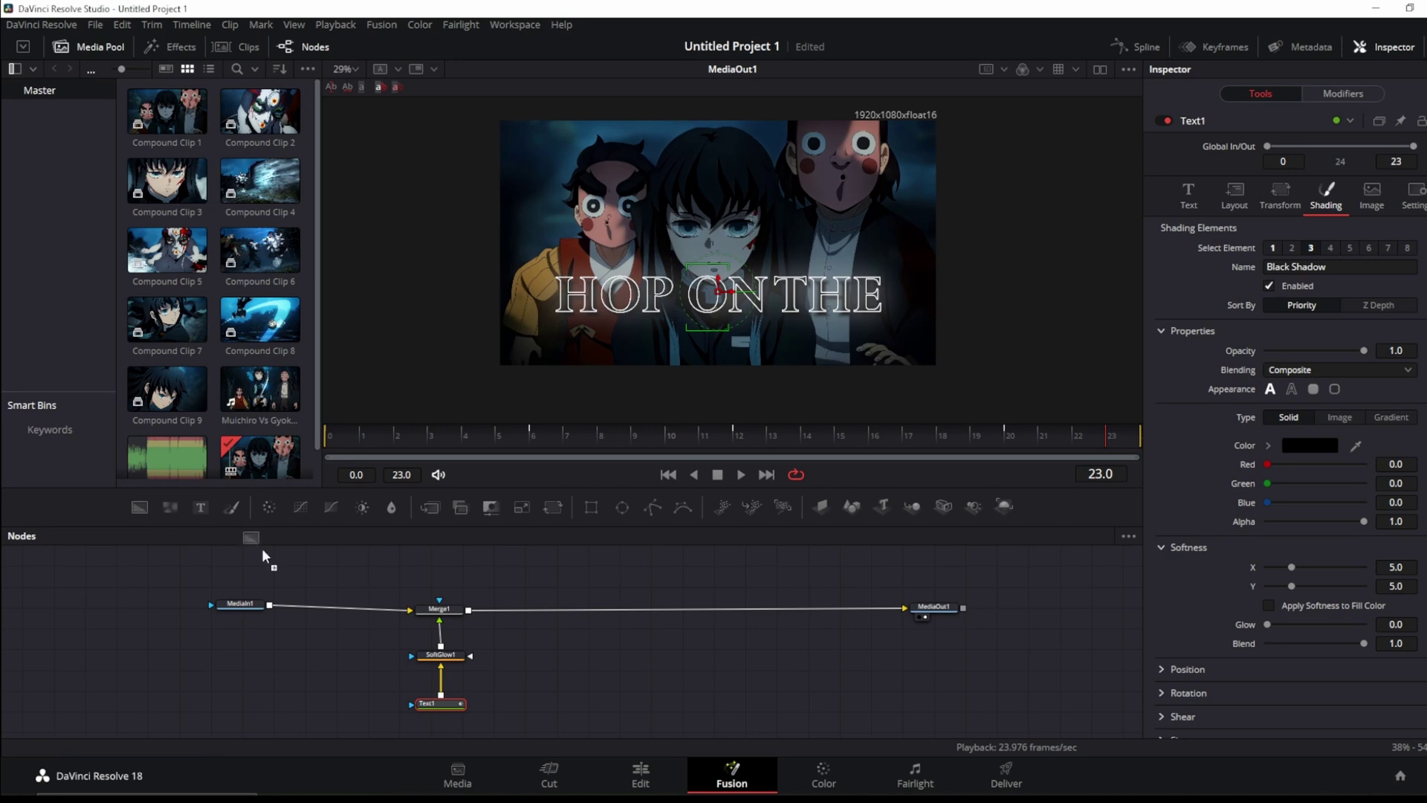
left_click_drag(620, 700, 469, 610)
left_click_drag(672, 695, 605, 606)
left_click_drag(606, 700, 740, 709)
left_click(590, 507)
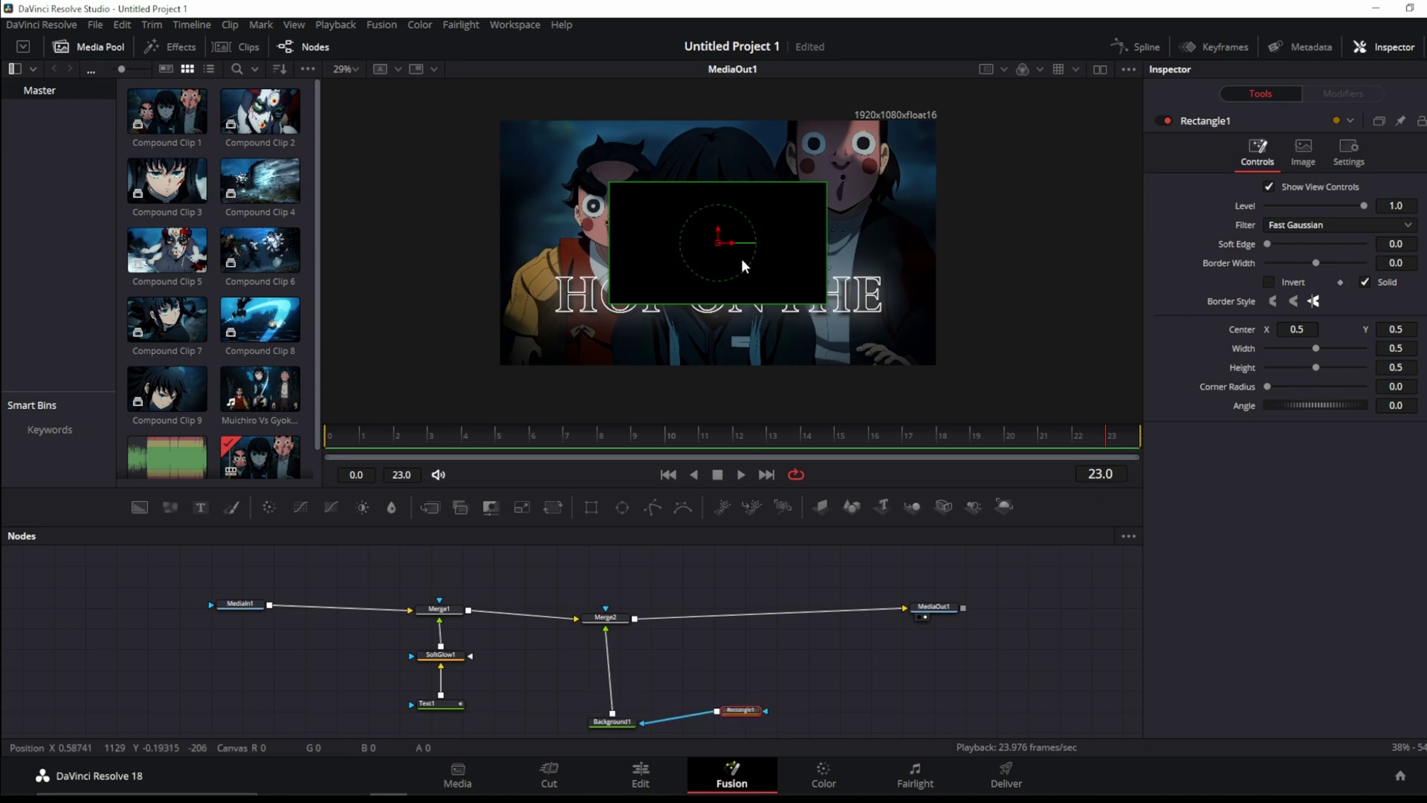
Shape the rectangle mask into a thin underline below the title, about 0.742 wide, 0.017 high and centered at Y 0.176.
left_click_drag(752, 181, 719, 309)
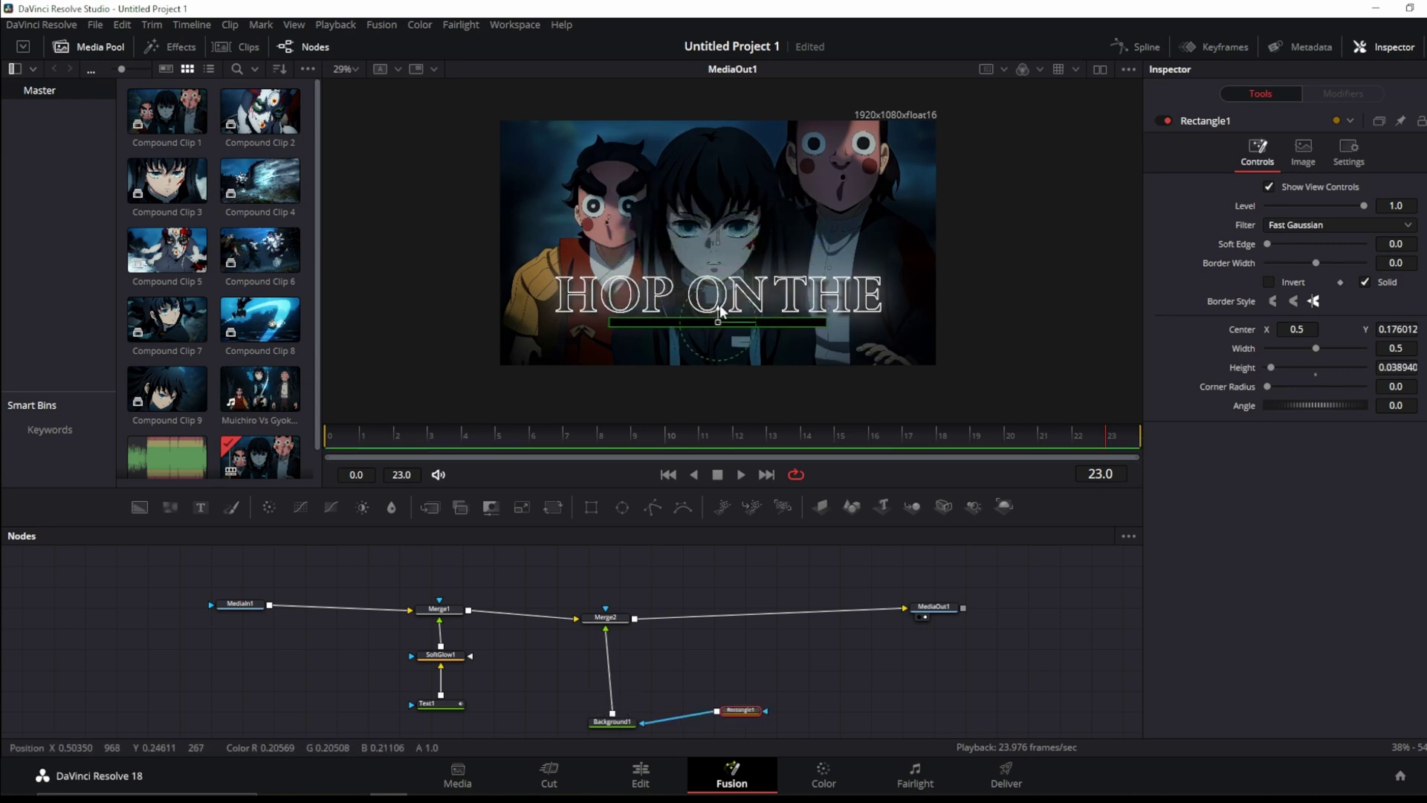
scroll(713, 316, "up", 4)
scroll(706, 319, "down", 2)
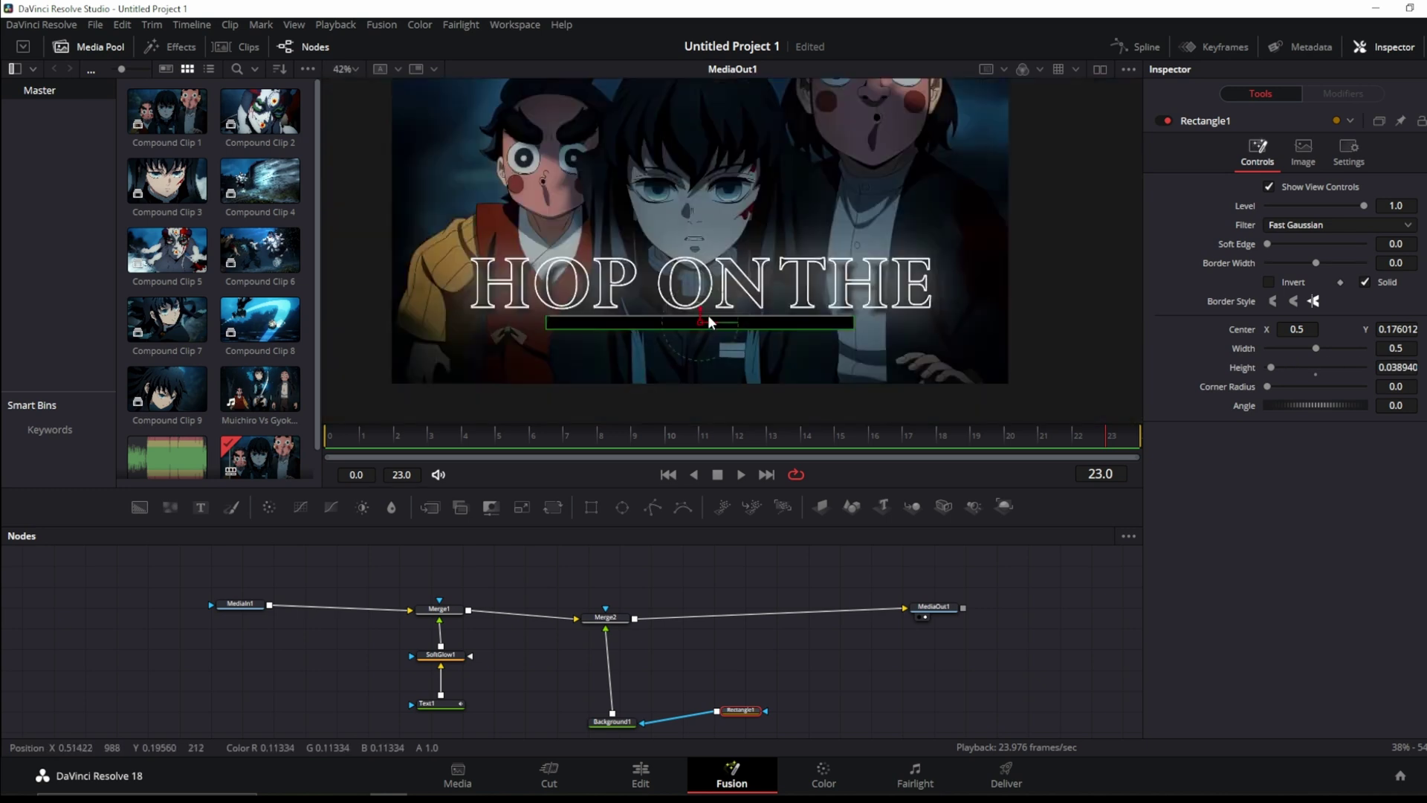
left_click_drag(729, 318, 733, 320)
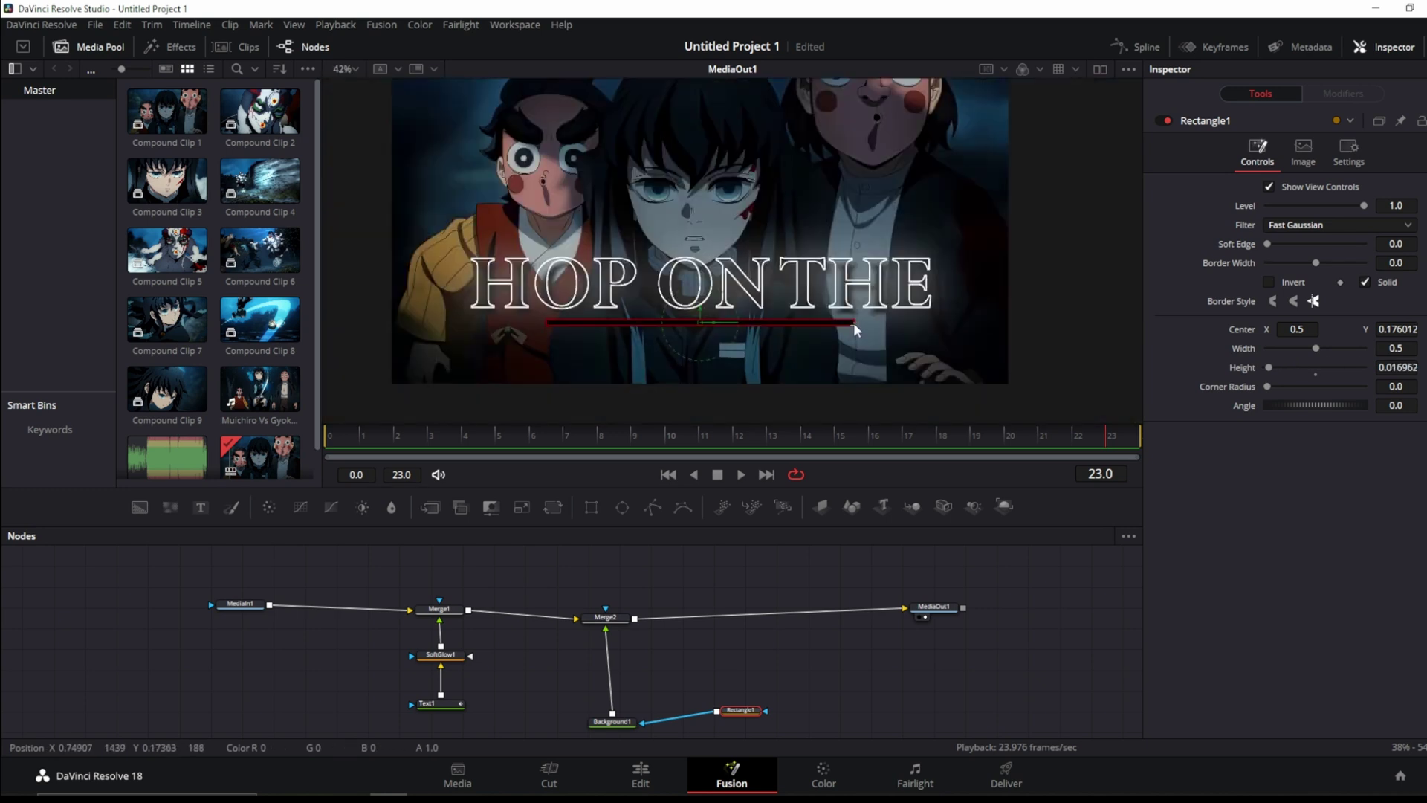
left_click_drag(854, 321, 929, 321)
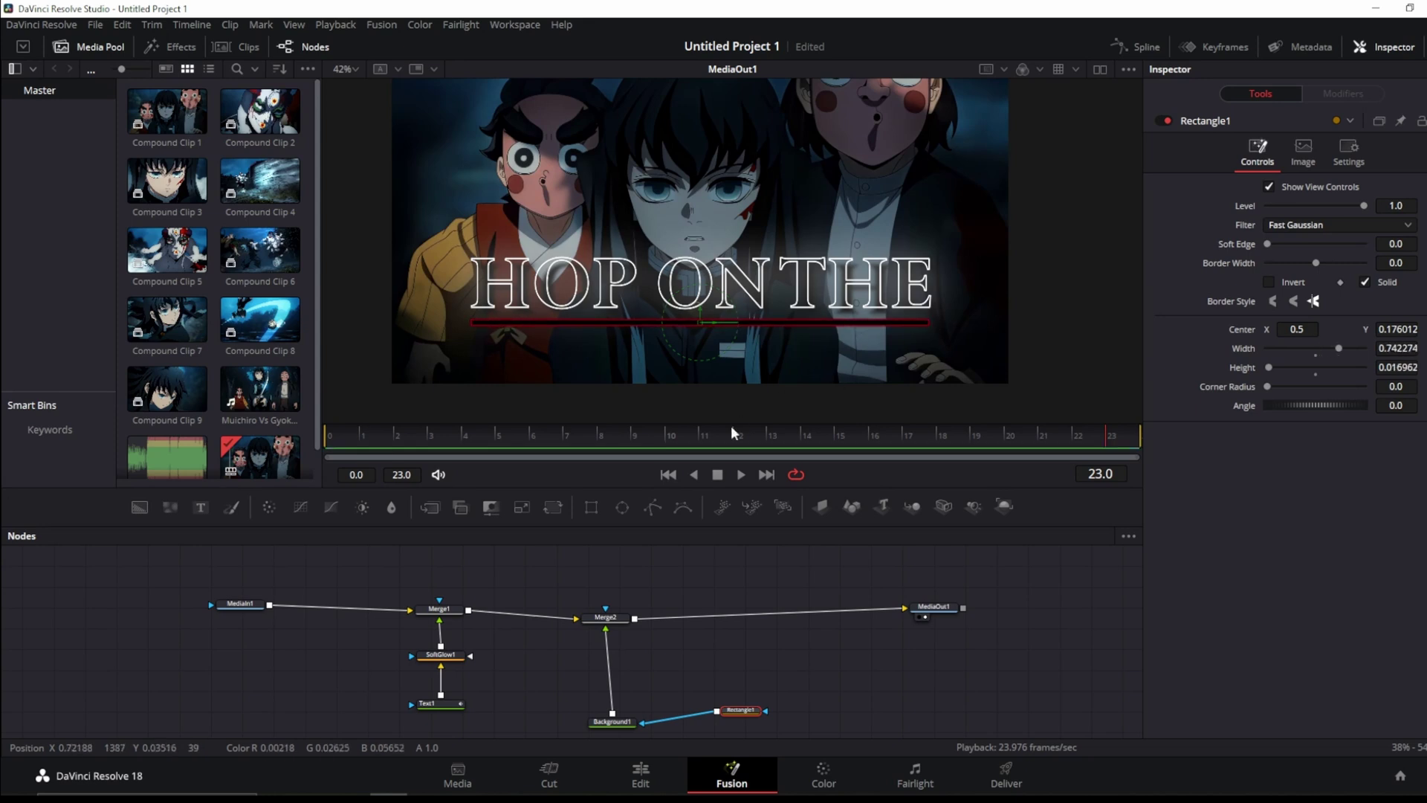
Set the Background color of the underline to light blue #5edcff.
left_click(782, 655)
left_click(631, 680)
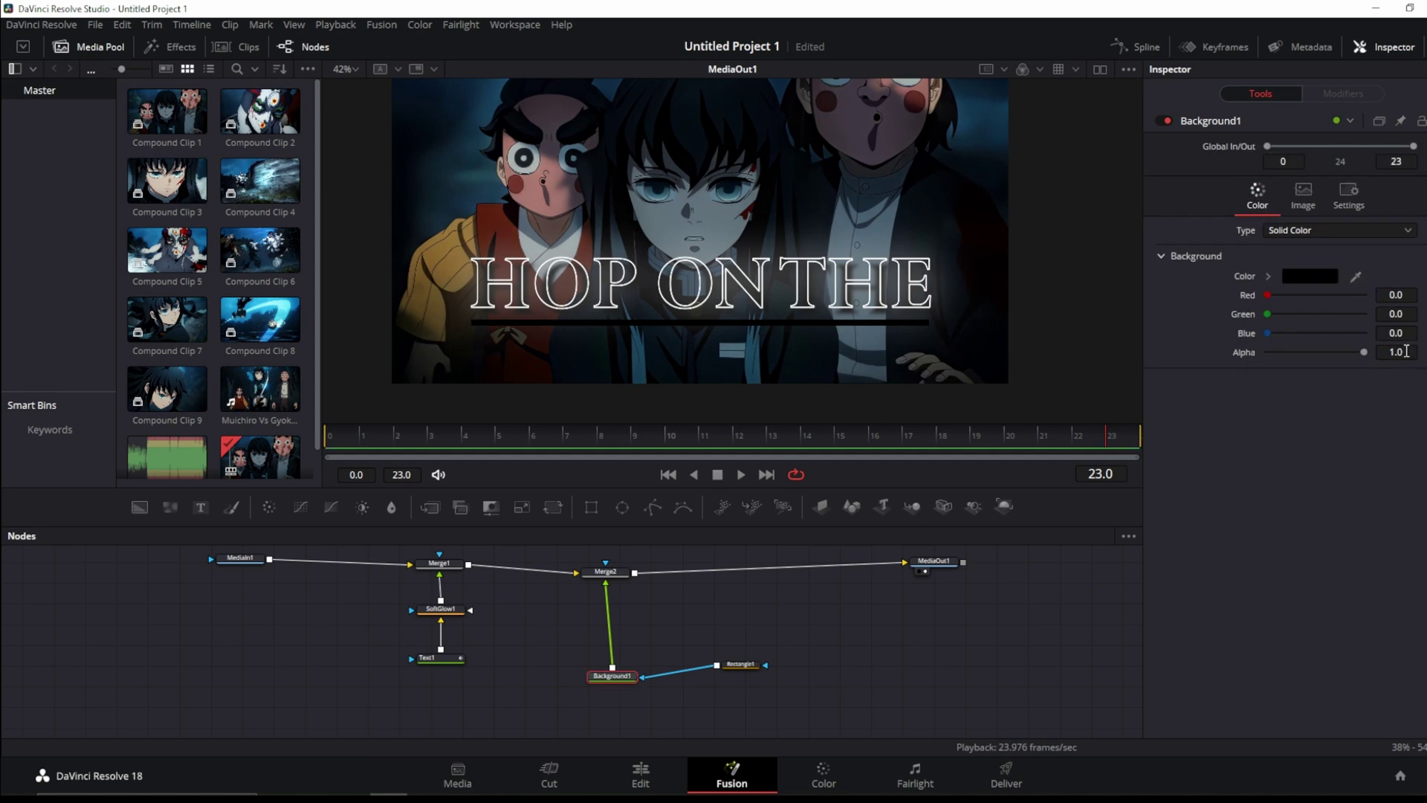
left_click(1317, 278)
left_click_drag(765, 248, 820, 525)
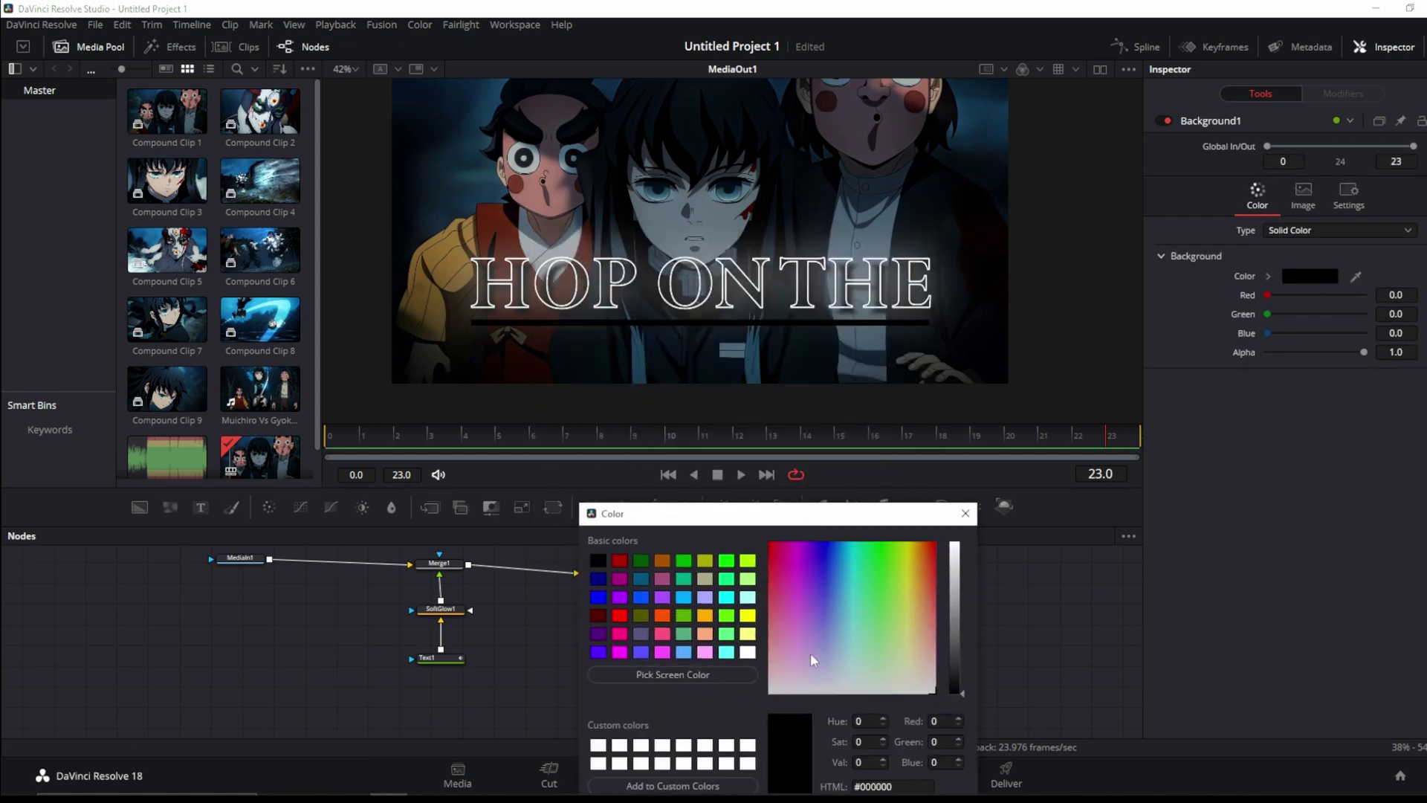
mouse_move(843, 625)
left_mouse_down()
mouse_move(842, 601)
mouse_move(863, 630)
mouse_move(828, 592)
mouse_move(822, 546)
mouse_move(845, 597)
left_mouse_up()
left_click(625, 598)
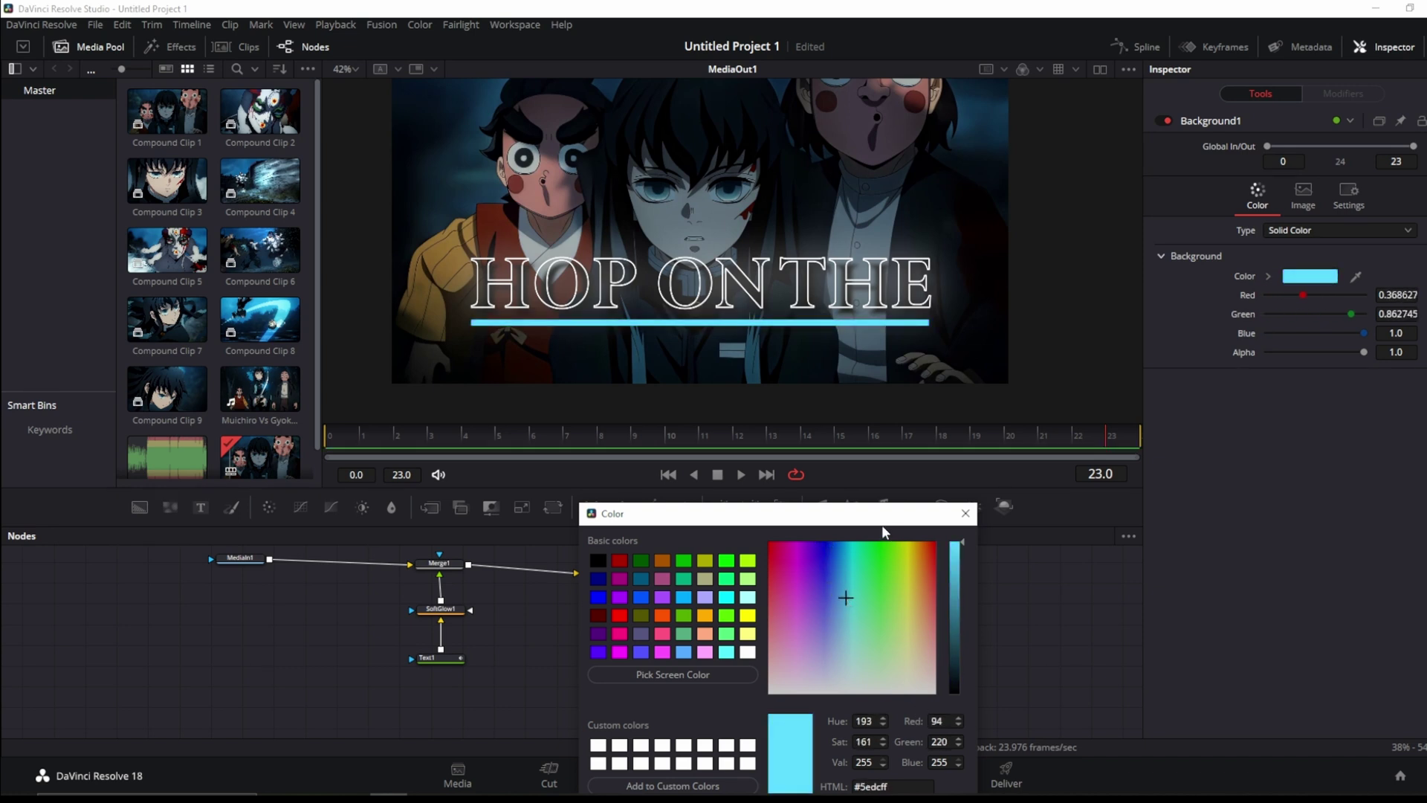
left_click_drag(883, 520, 897, 344)
left_click(947, 638)
Set the soft edge of the underline's Rectangle1 mask to 0.011.
left_click(742, 664)
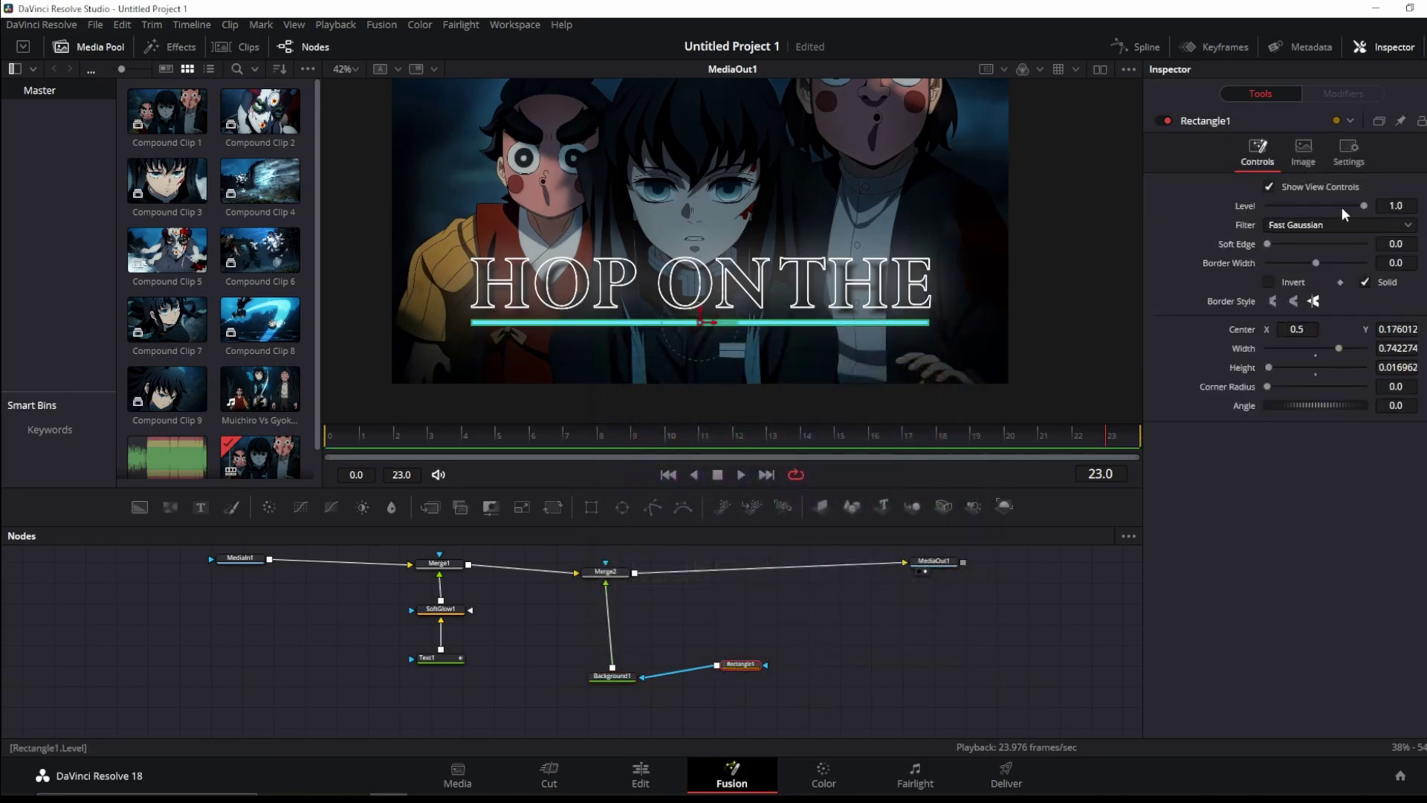
left_click_drag(1267, 247, 1271, 248)
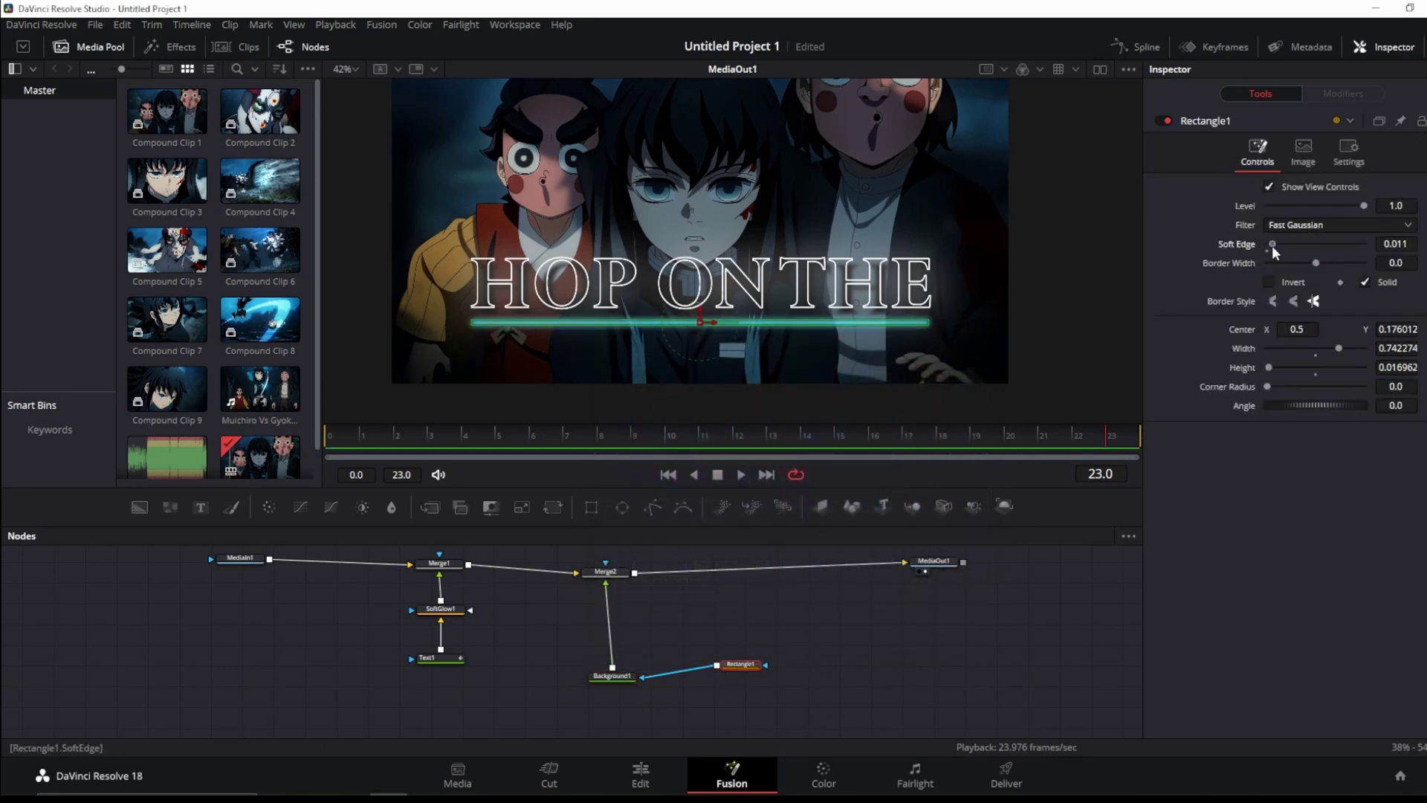
left_click(830, 680)
Insert a second Rectangle mask after Rectangle1, about 0.757 wide and centered at Y 0.344 over the underline, with paint mode Subtract.
left_click_drag(747, 663, 799, 663)
left_click(592, 507)
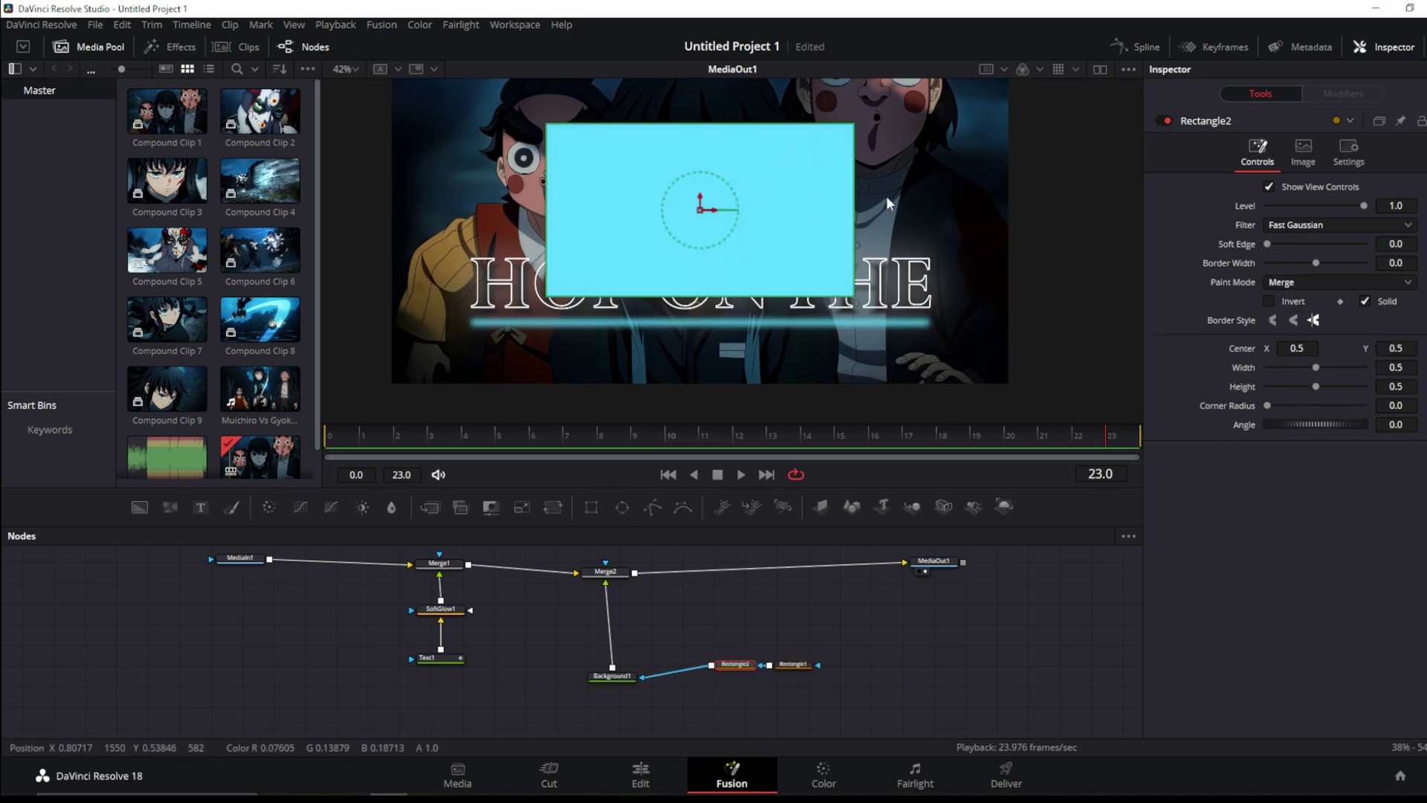
left_click_drag(854, 204, 929, 206)
left_click_drag(699, 205, 697, 256)
left_click_drag(929, 248, 934, 249)
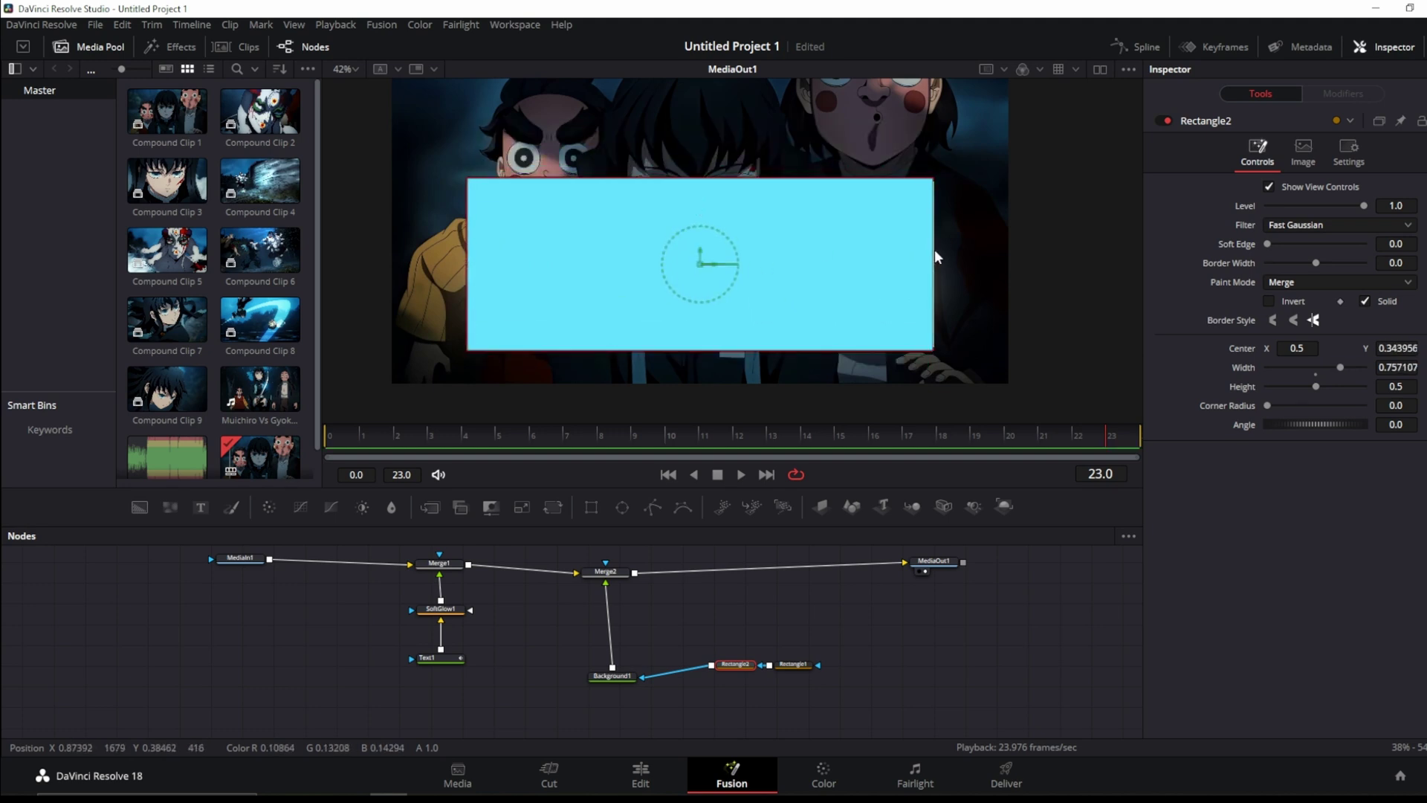
left_click(1291, 283)
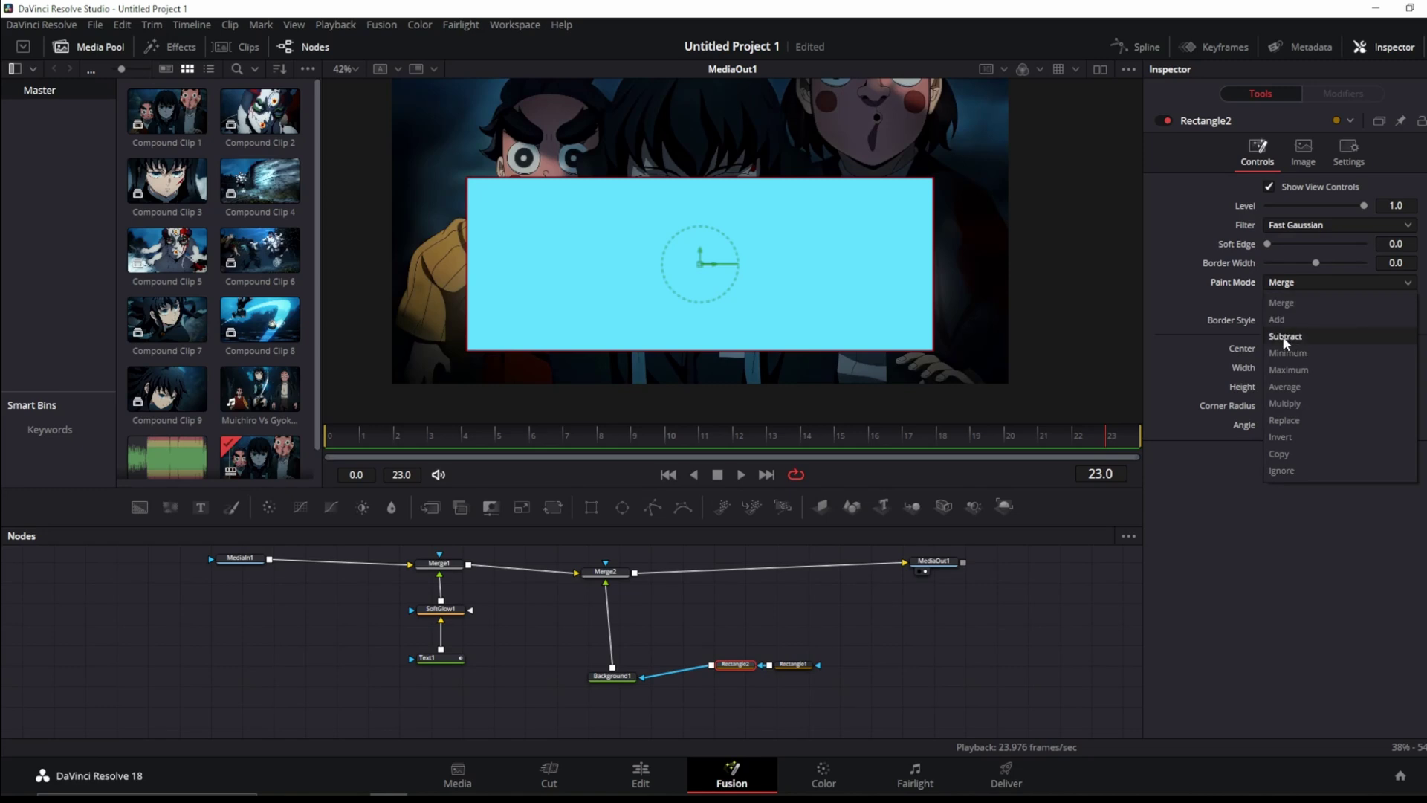
left_click(1286, 338)
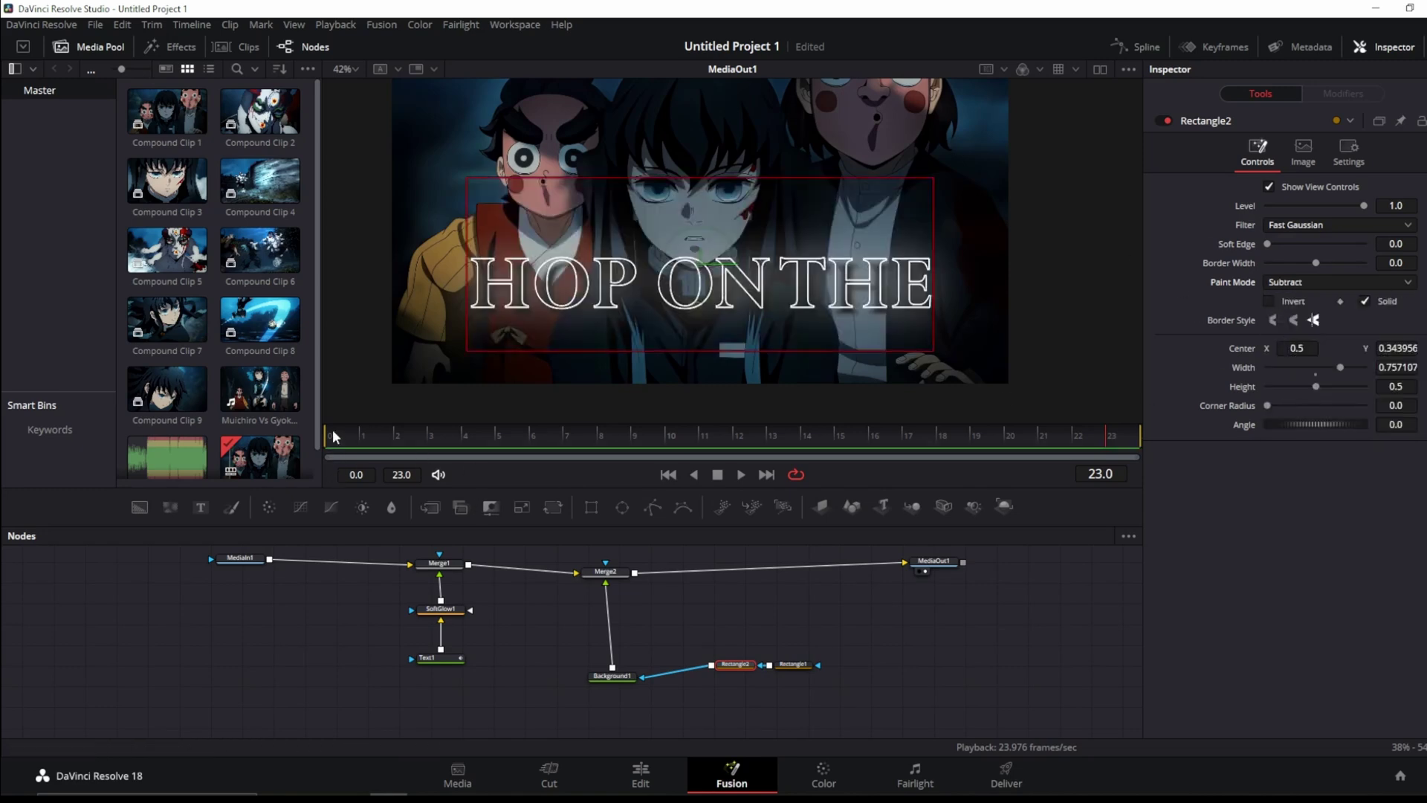
Keyframe Rectangle2's center at frame 0 and move it horizontally to X 1.26267 at frame 23 to uncover the underline.
key("Home")
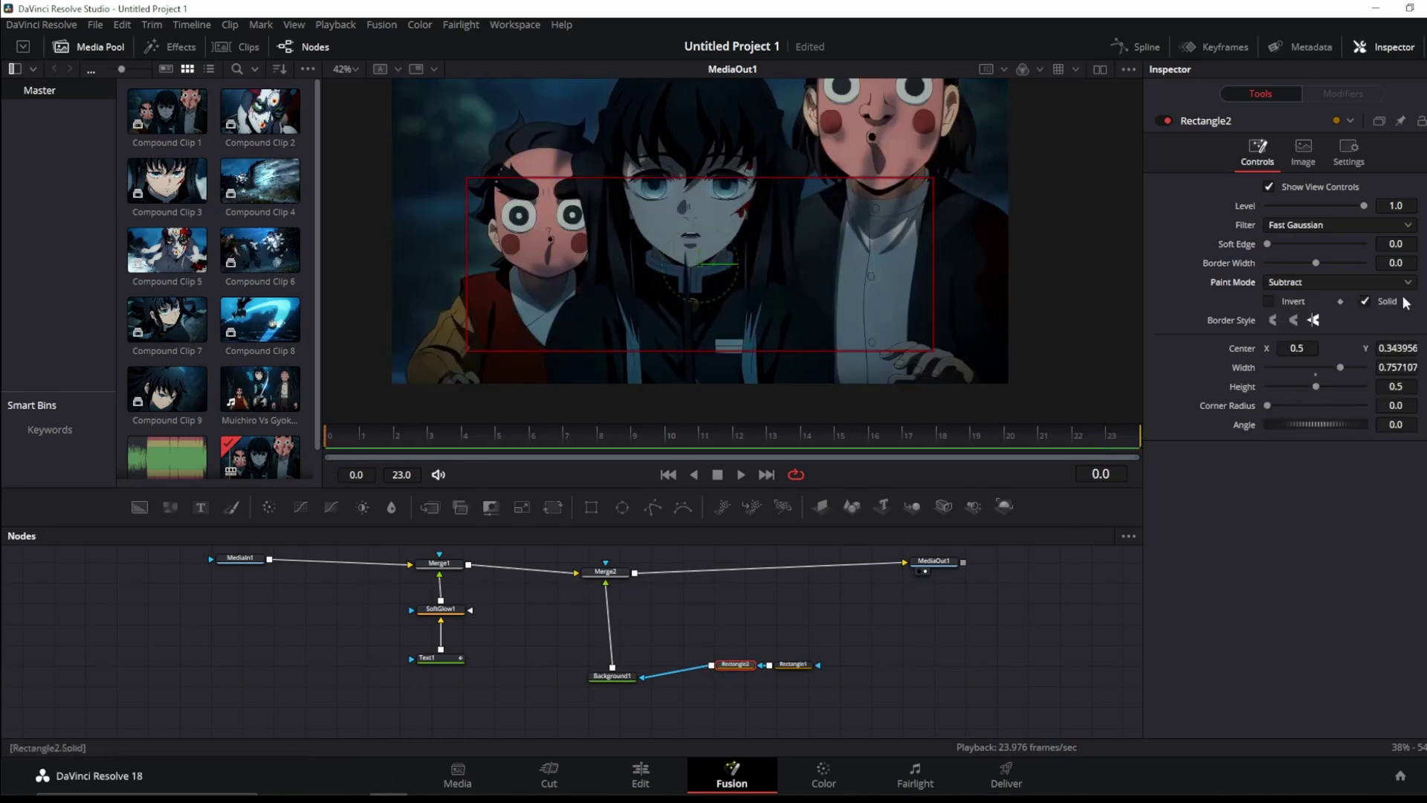
left_click(1425, 348)
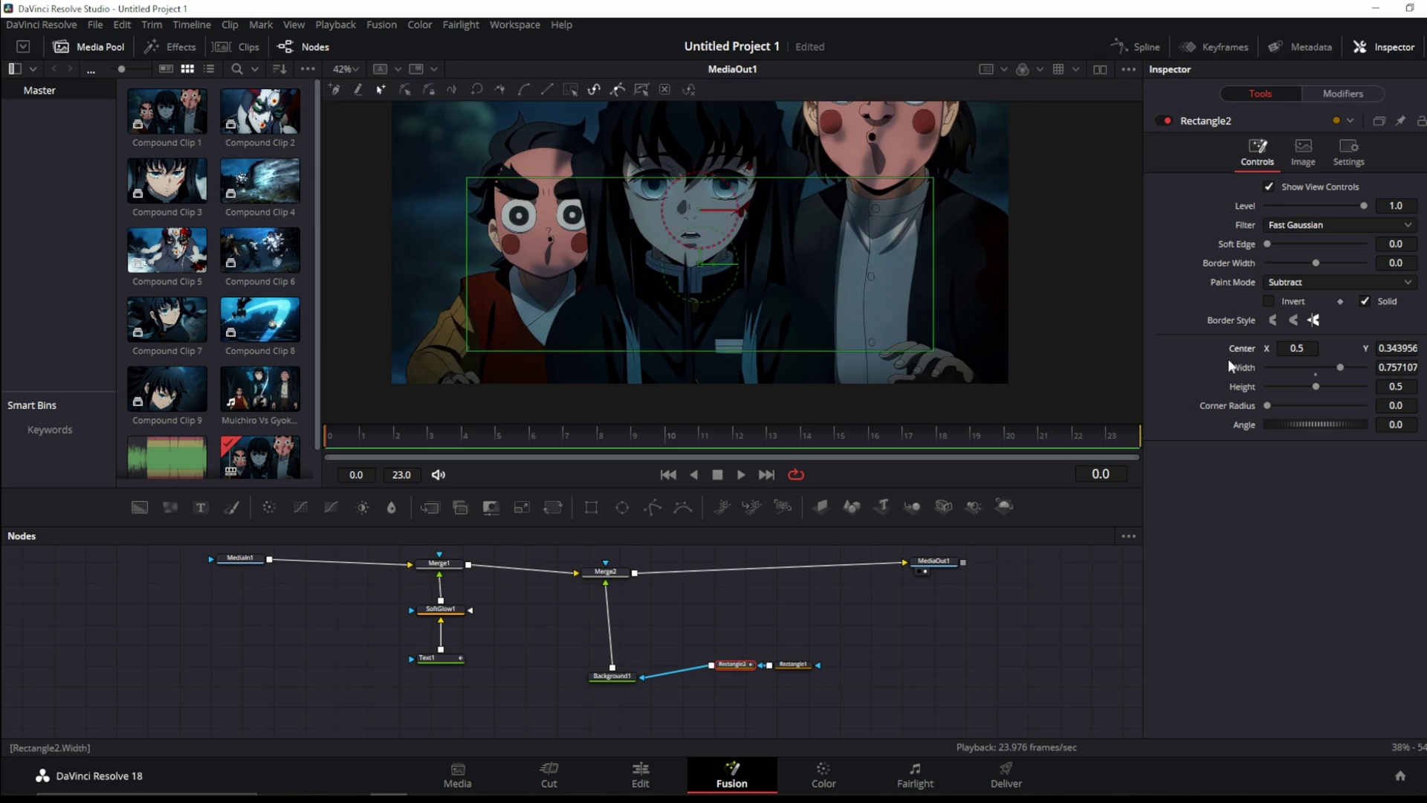
left_click(1107, 428)
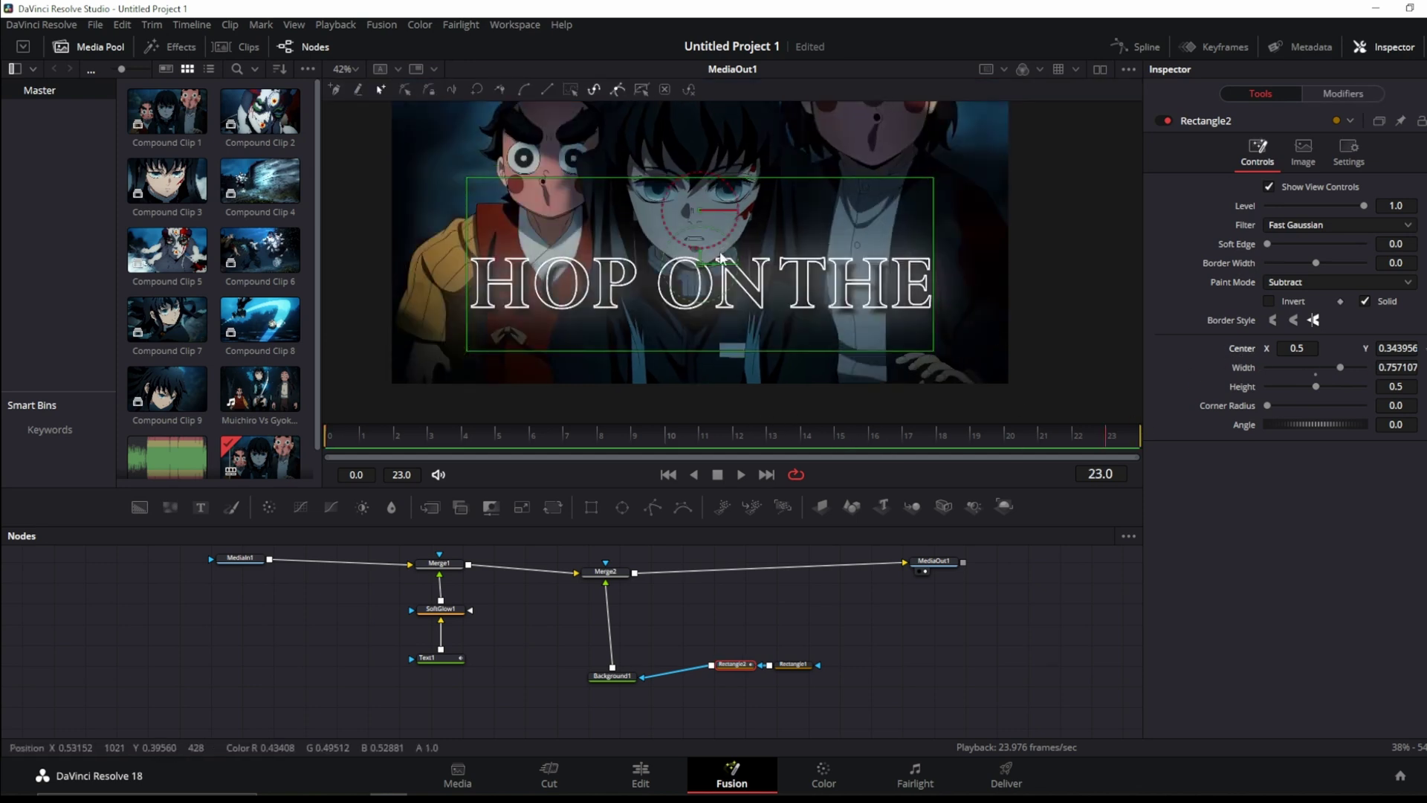
left_click_drag(716, 269, 1183, 282)
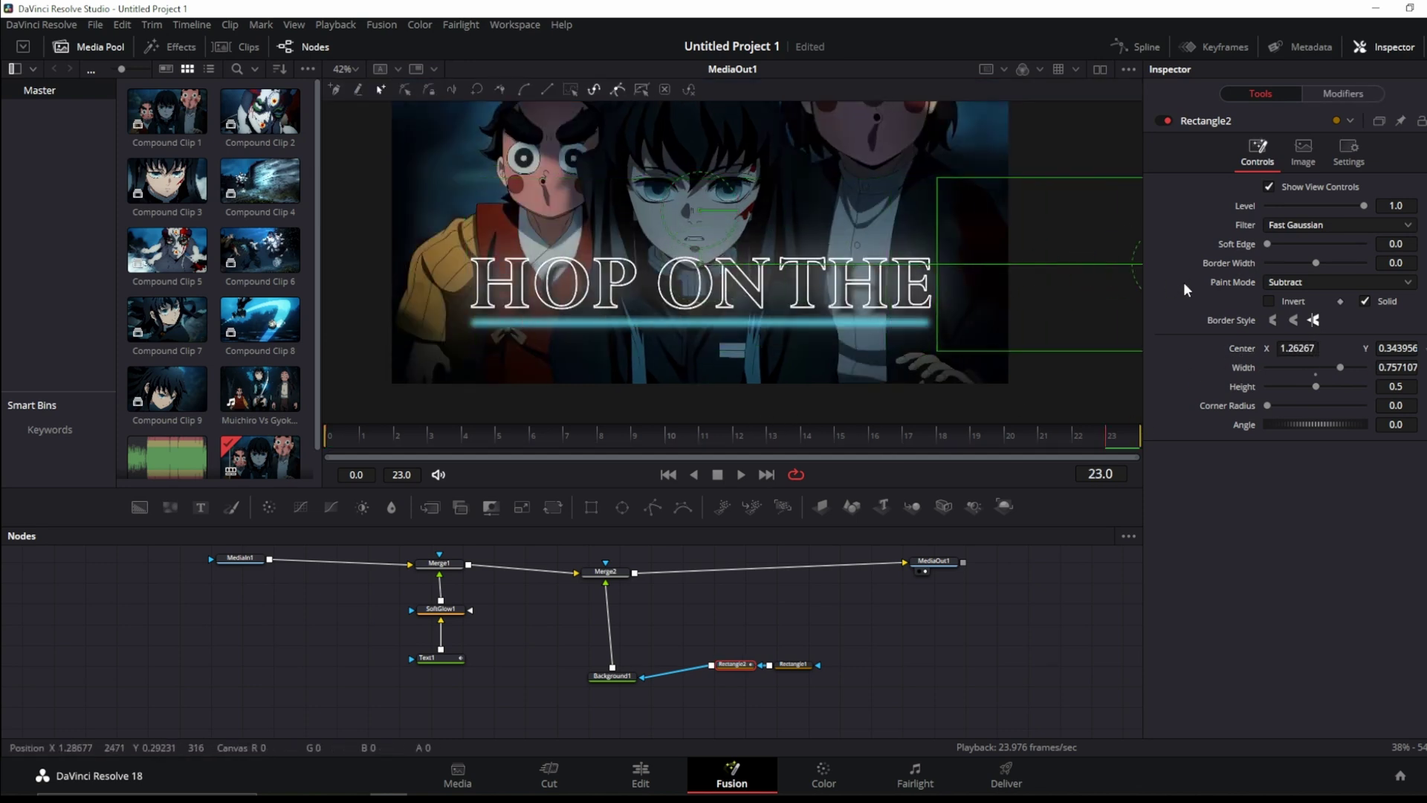
Add a Soft Glow after Background1 and set its glow size to 44.1.
left_click(671, 668)
key("shift+space")
type("soft")
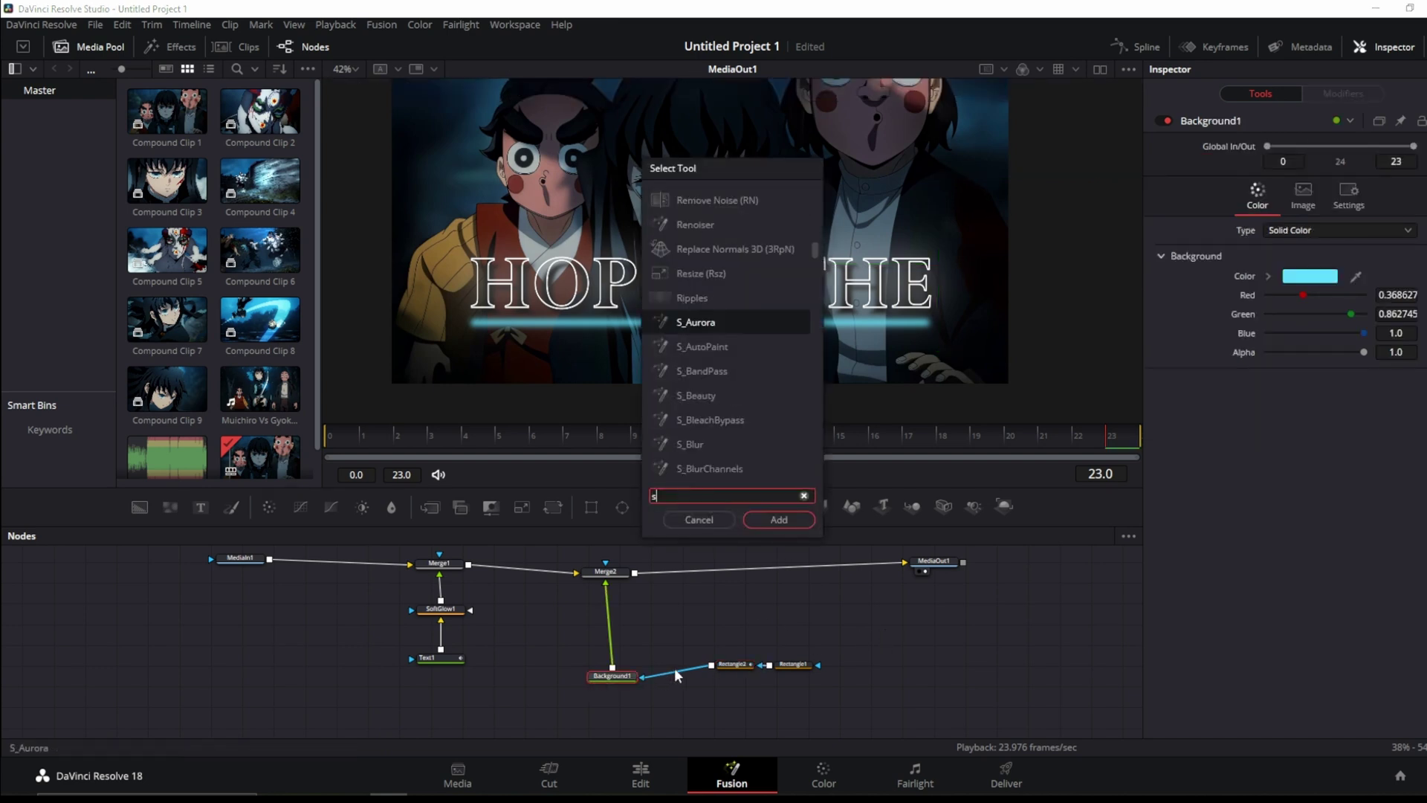
key("Return")
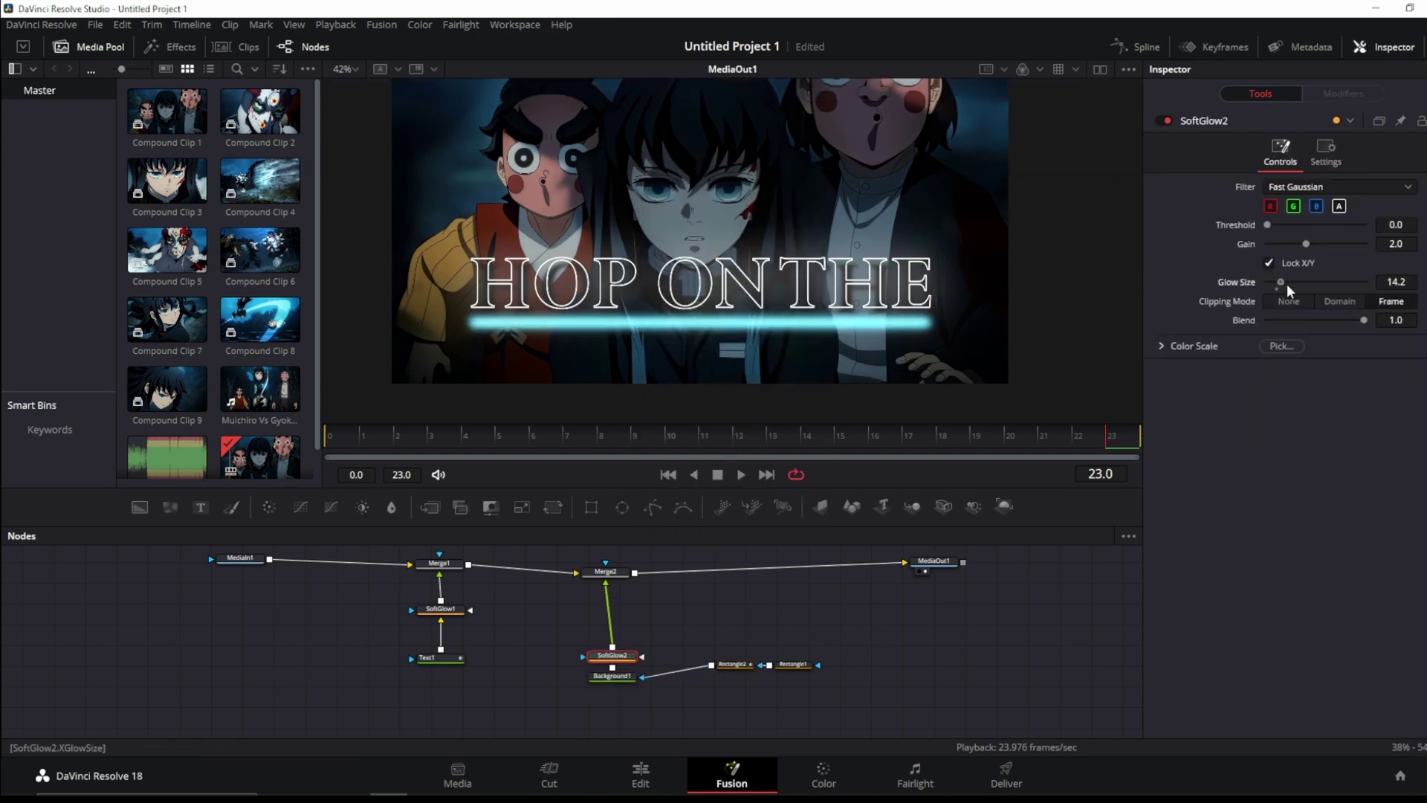
left_click_drag(1278, 282, 1315, 283)
Play the finished title animation and return to the Edit page.
key("space")
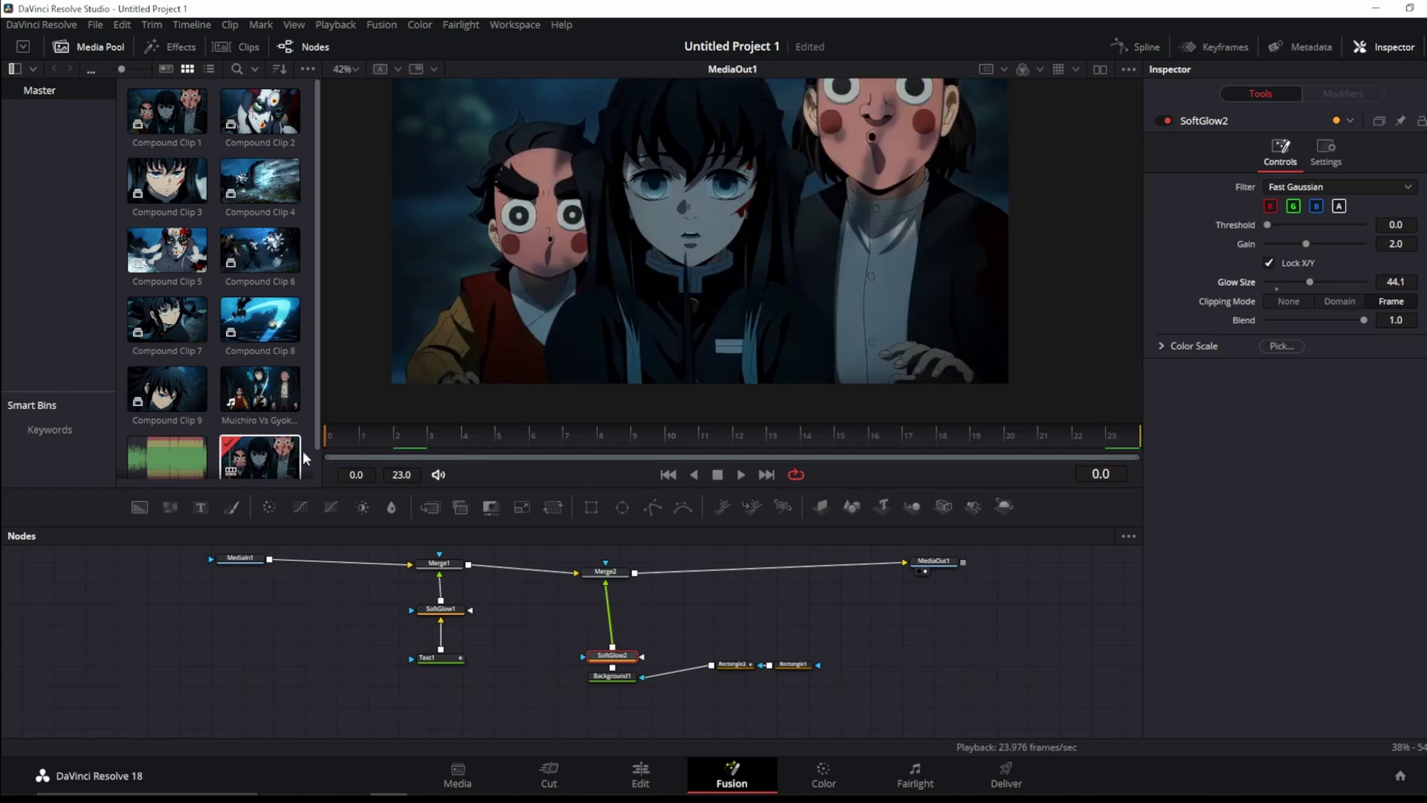
left_click(641, 774)
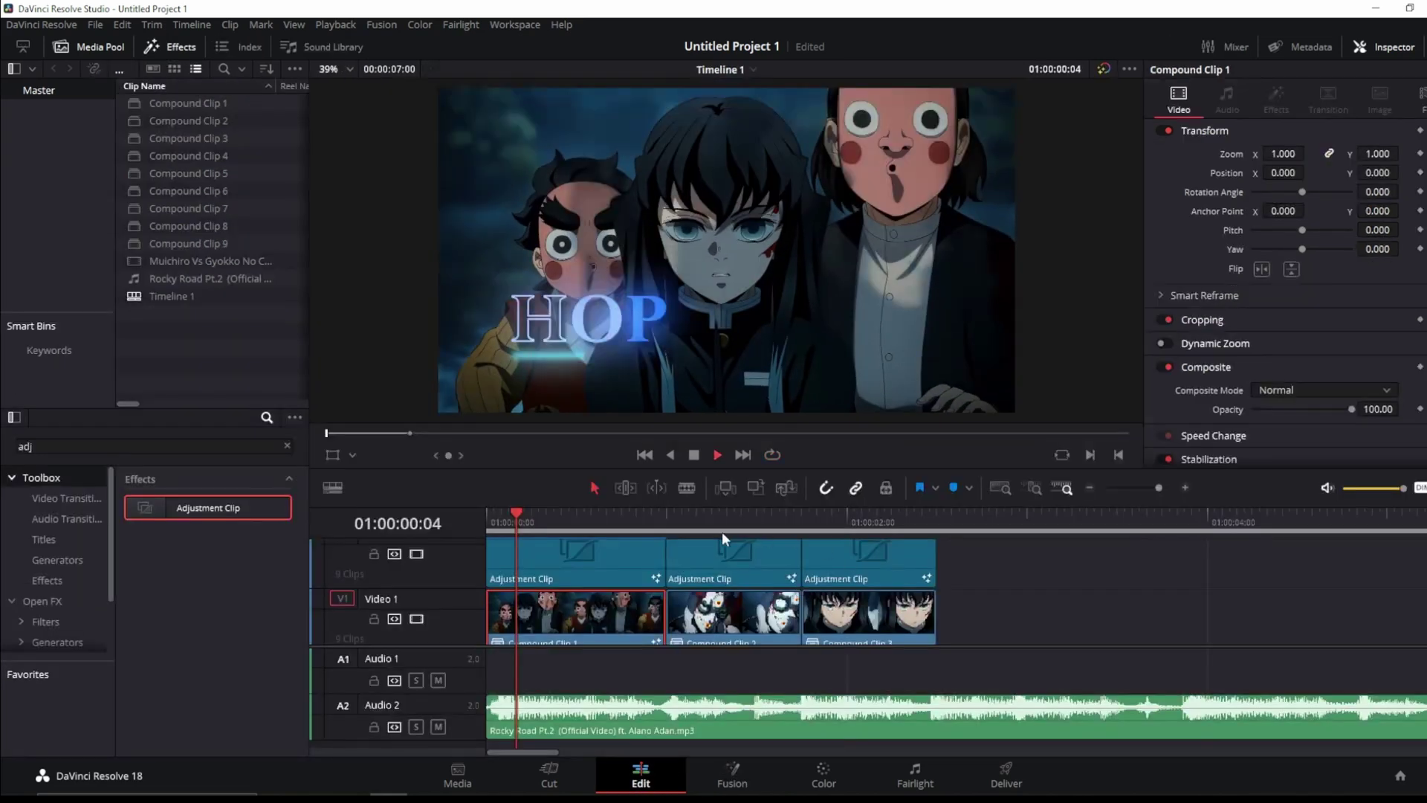
Replay the HOP ON THE title animation from the start of the timeline to review its timing against the music.
key("space")
left_click(498, 523)
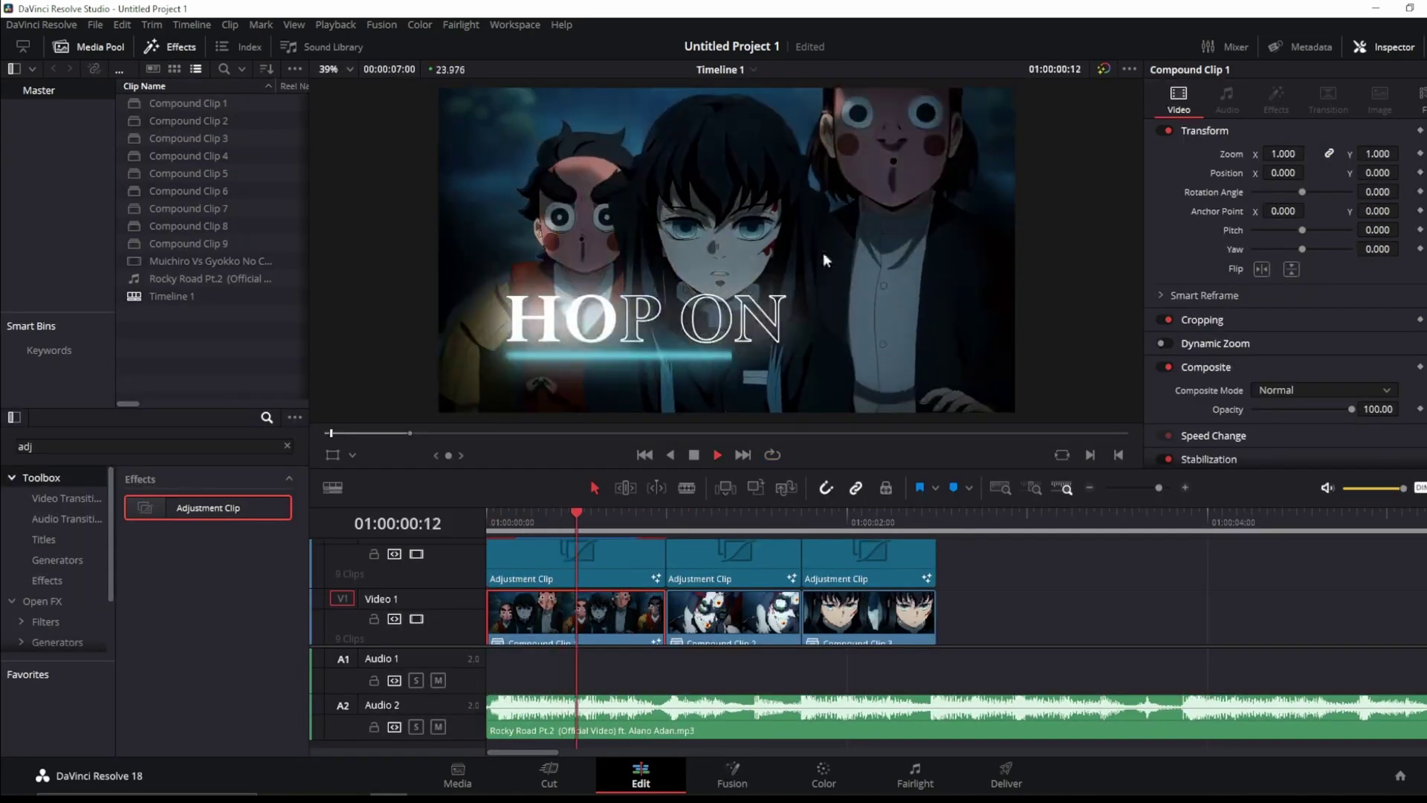
left_click(502, 519)
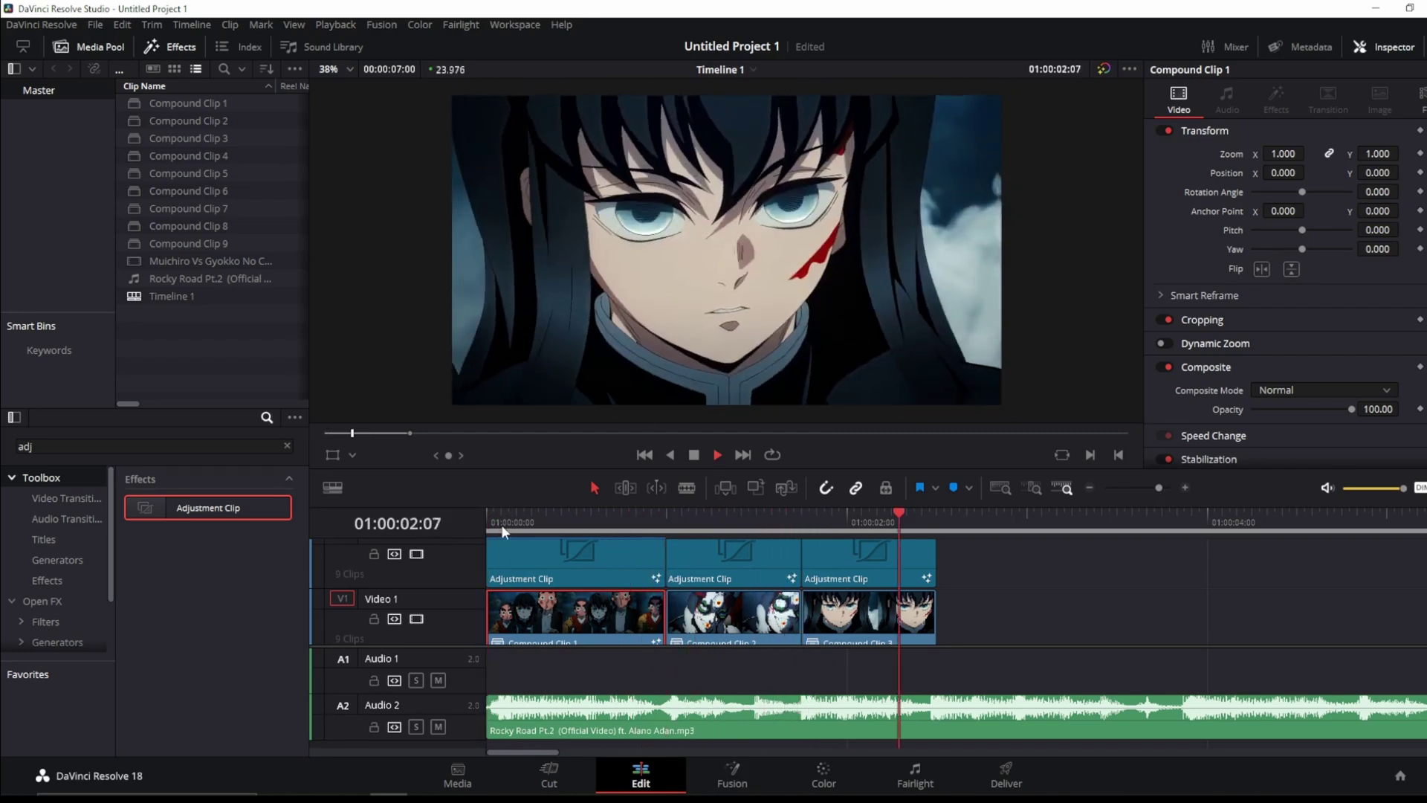
left_click(524, 518)
key("space")
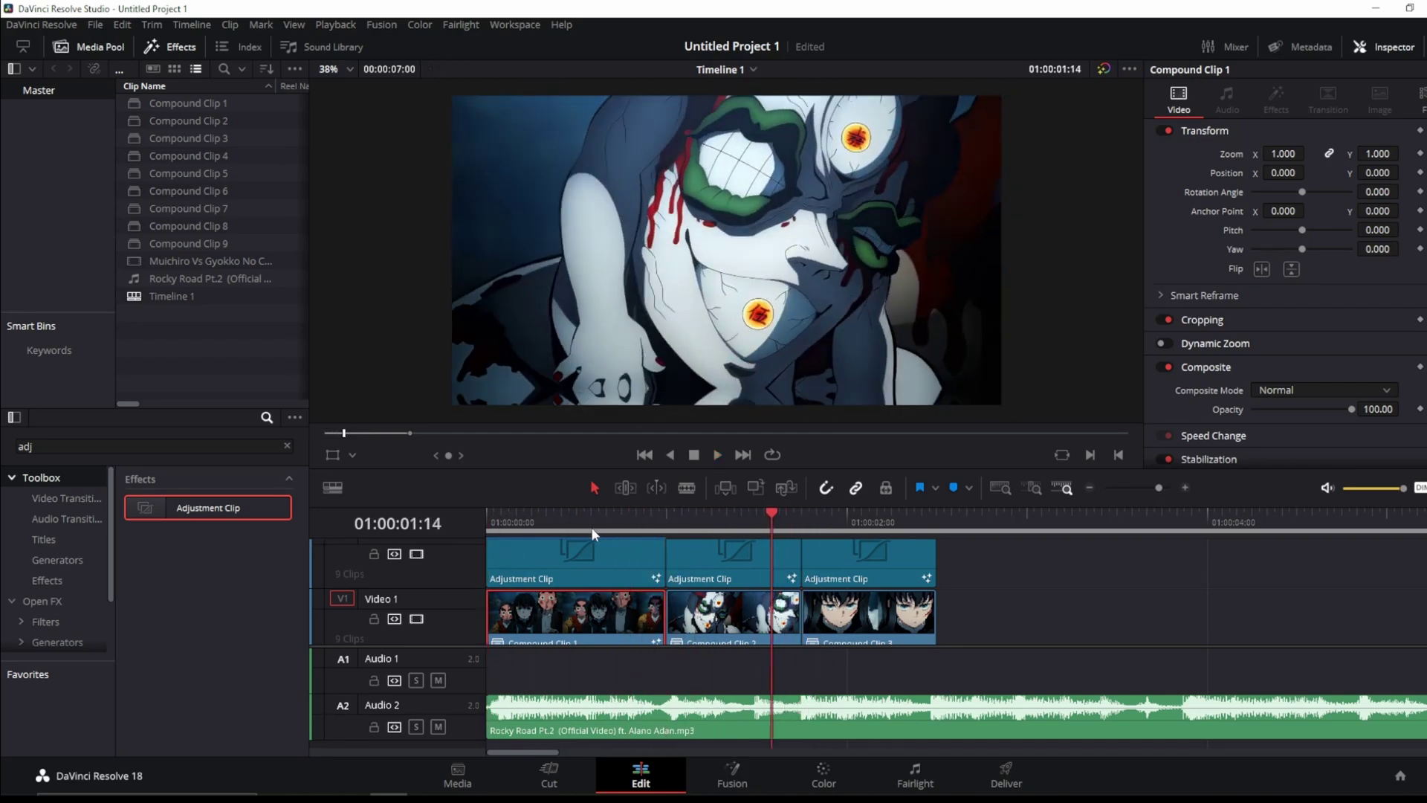
left_click(524, 523)
left_click(508, 527)
key("space")
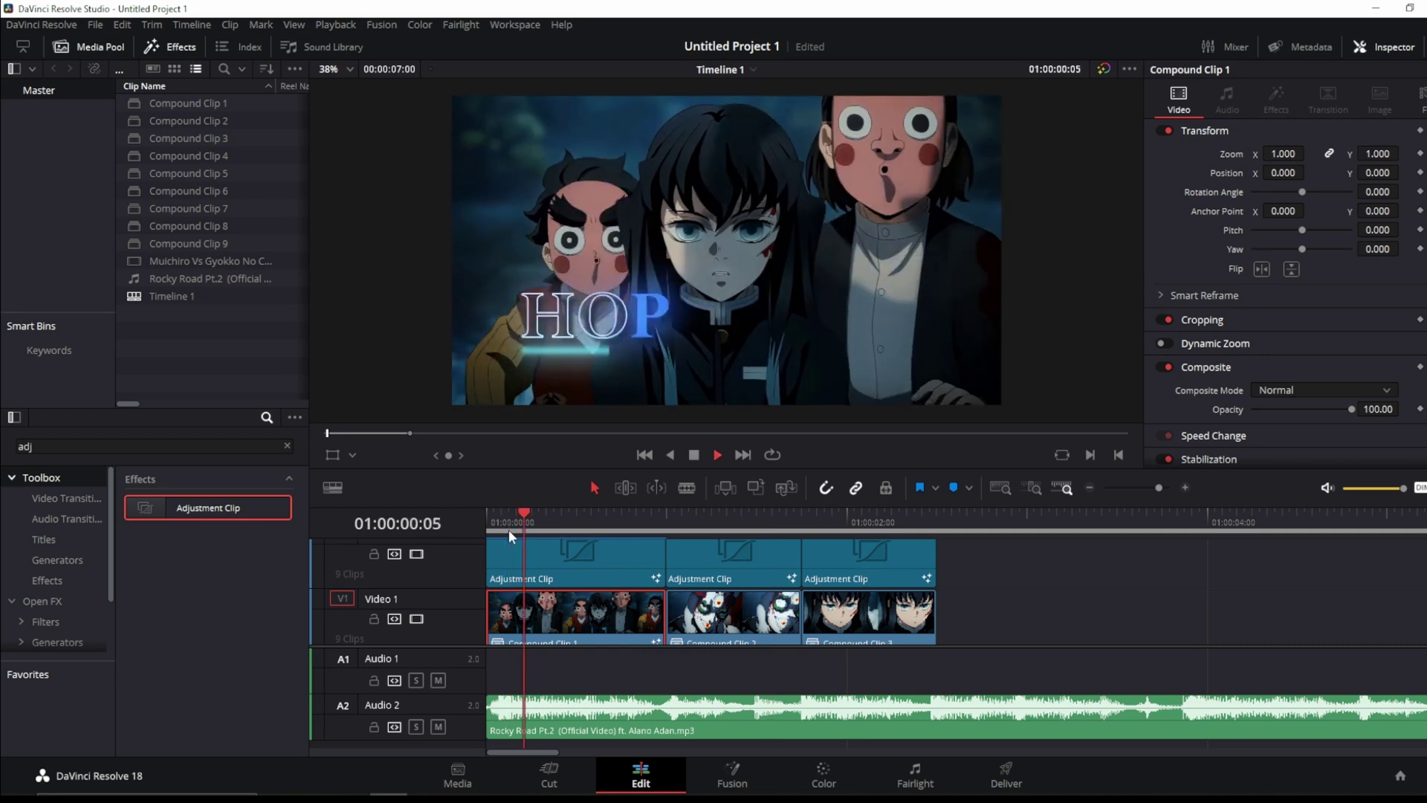
left_click(489, 524)
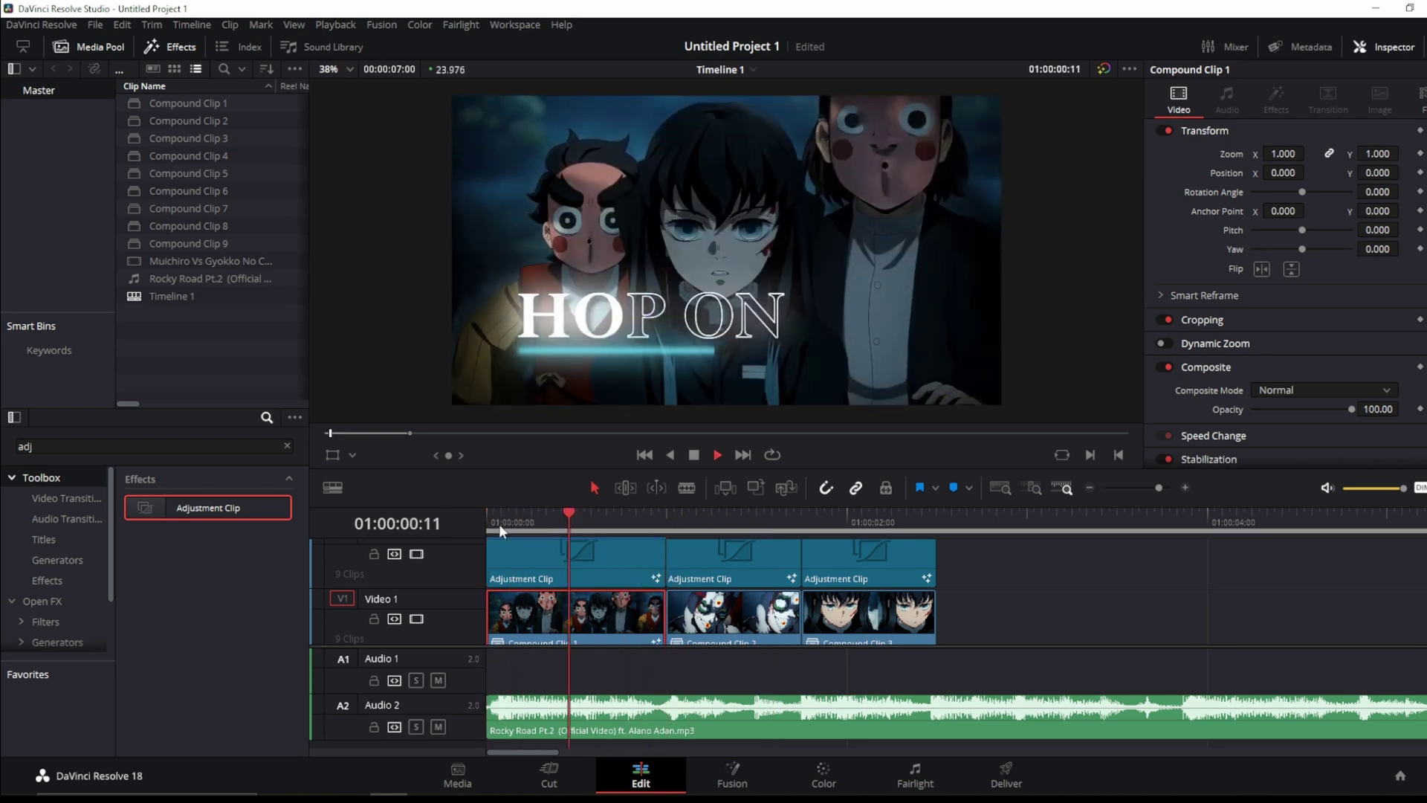
Play the second clip from its start at 01:00:01:00 to hear the lyrics that fall on it.
left_click(670, 520)
left_click(672, 520)
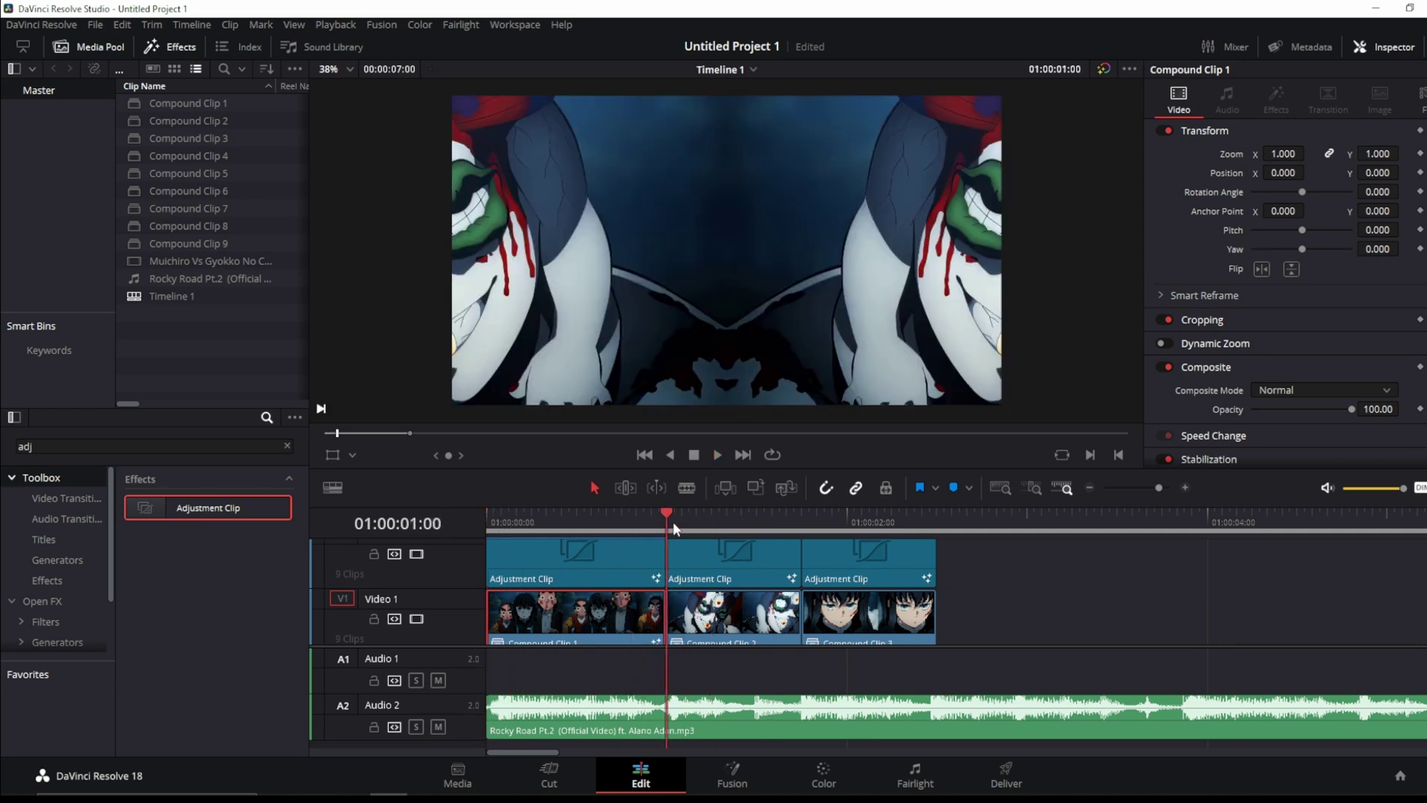
left_click(674, 520)
key("space")
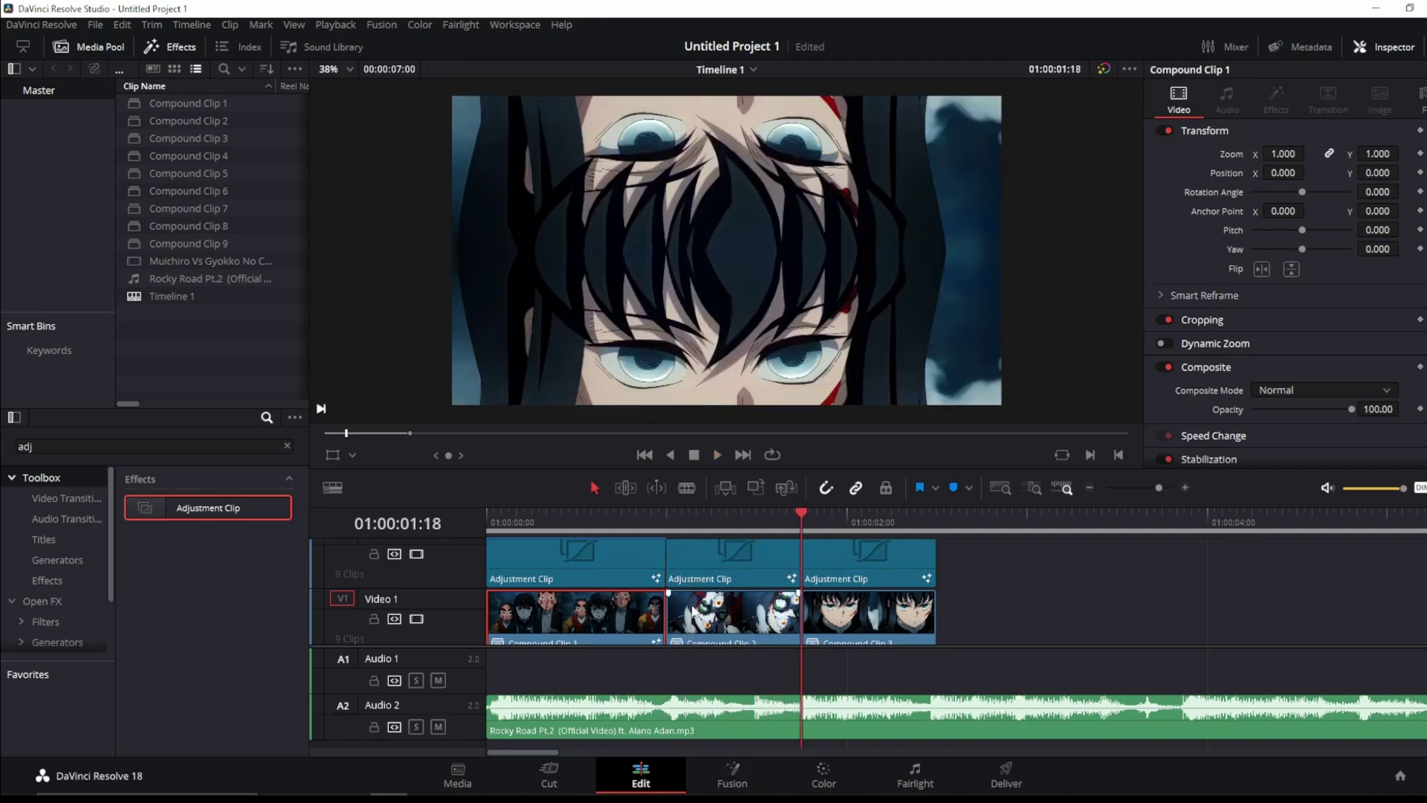
Open the first clip in Fusion and select its Merge1, SoftGlow1 and Text1 nodes for copying.
right_click(695, 616)
left_click(561, 620)
right_click(559, 623)
left_click(631, 361)
left_click_drag(560, 642, 410, 536)
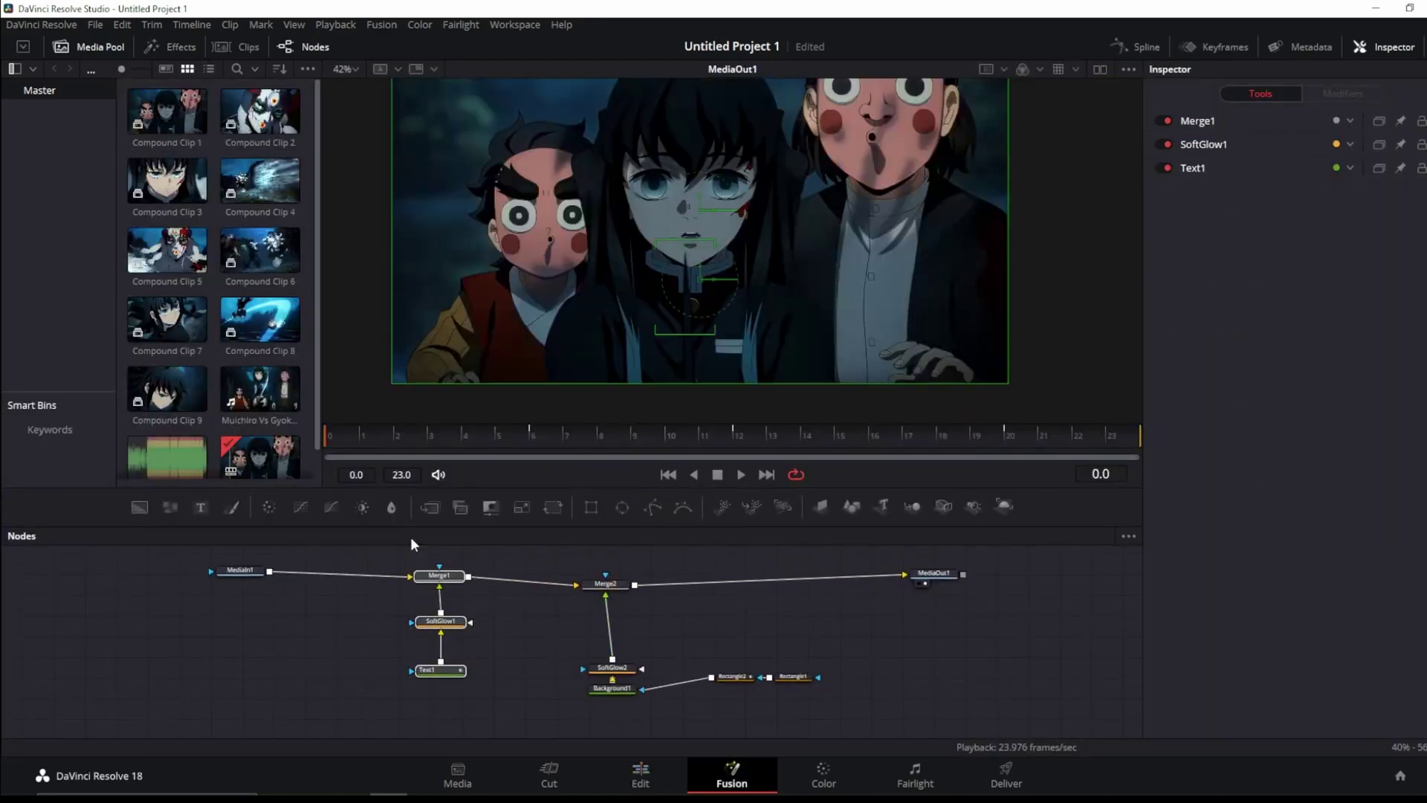
Open the second clip in Fusion and paste the copied title nodes between MediaIn1 and MediaOut1.
left_click(642, 776)
right_click(732, 611)
left_click(805, 360)
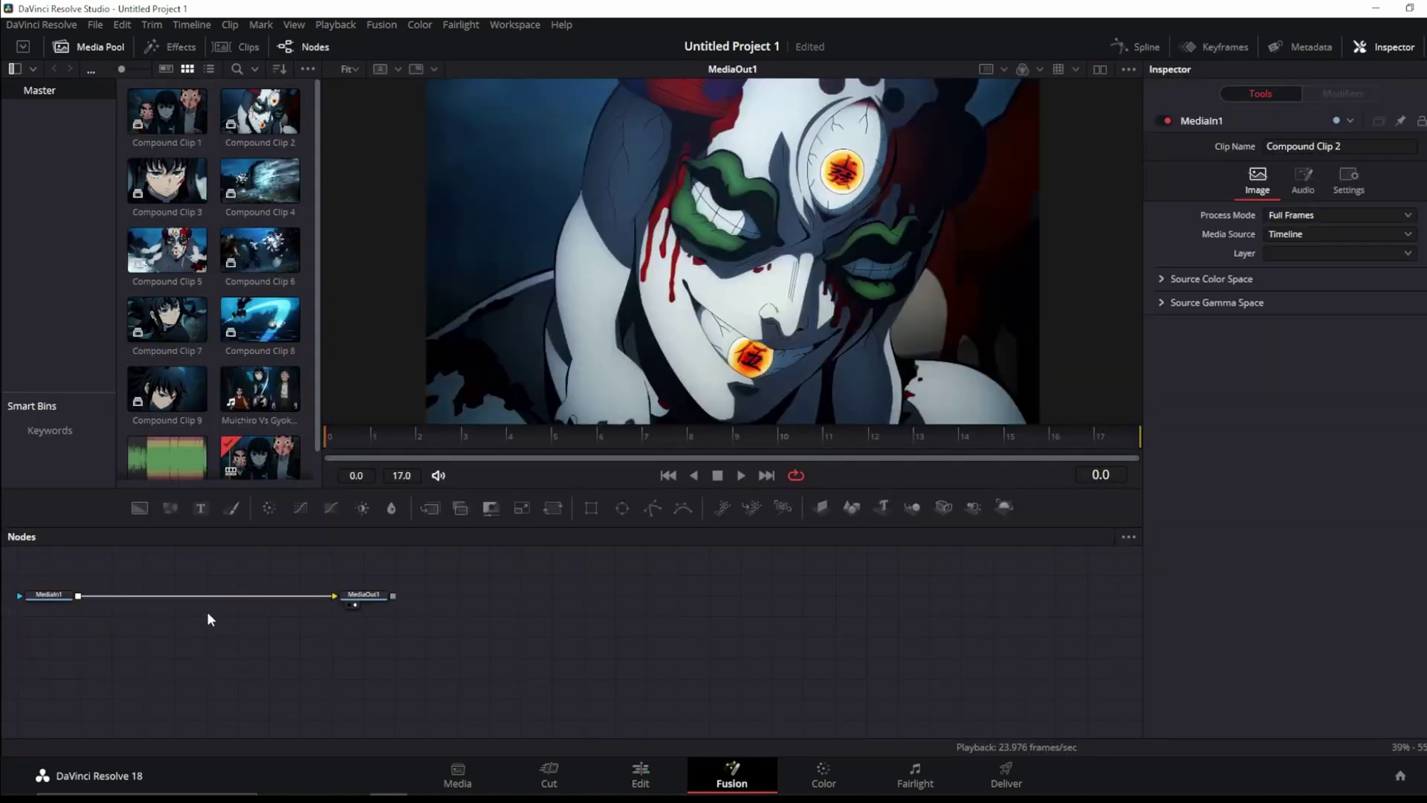
key("ctrl+v")
left_click_drag(206, 573, 215, 599)
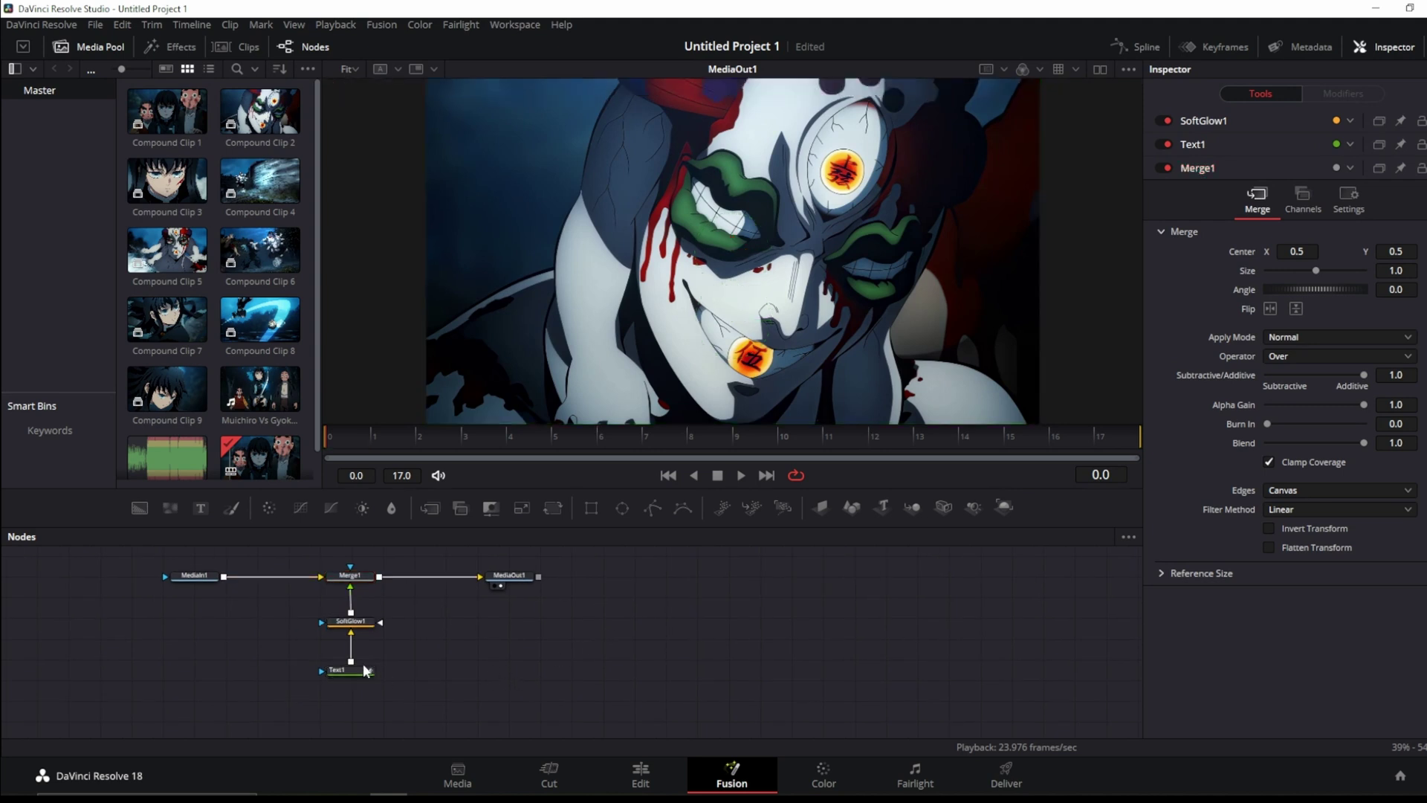
Replace the wording of the pasted Text1 title with "BEAT NOW".
left_click(360, 669)
double_click(1290, 233)
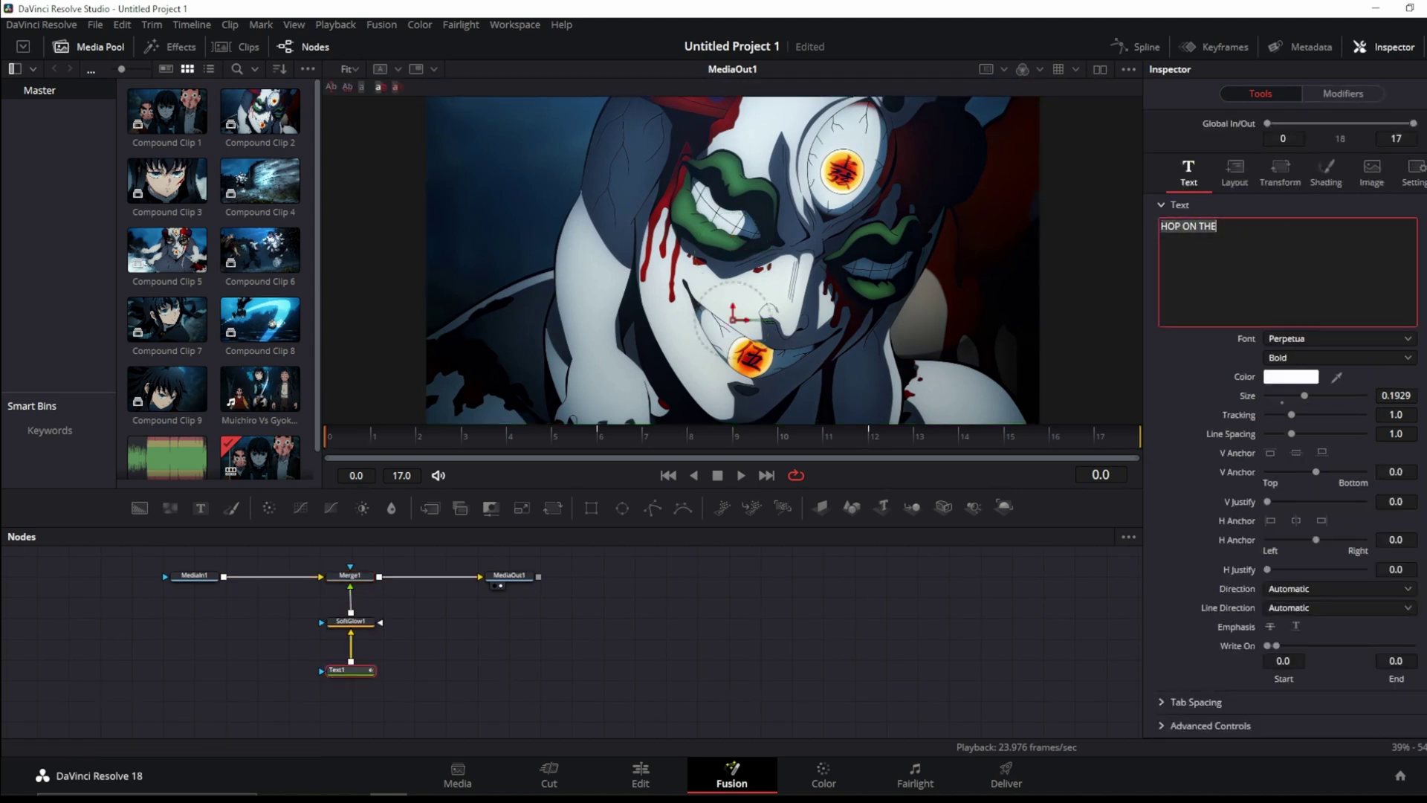
key("alt+Tab")
left_click(1300, 230)
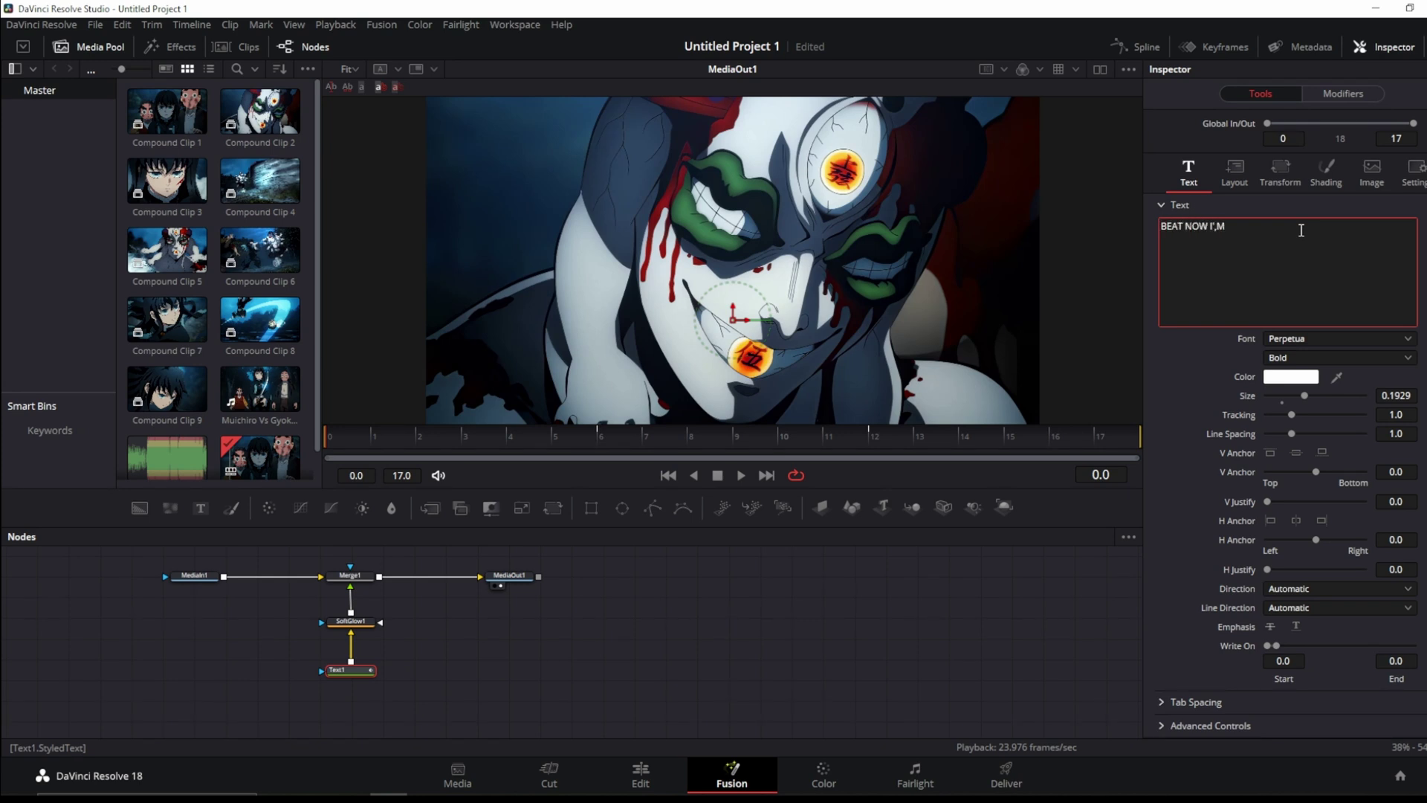
type("BEAT NOW I'M SPAZZIN")
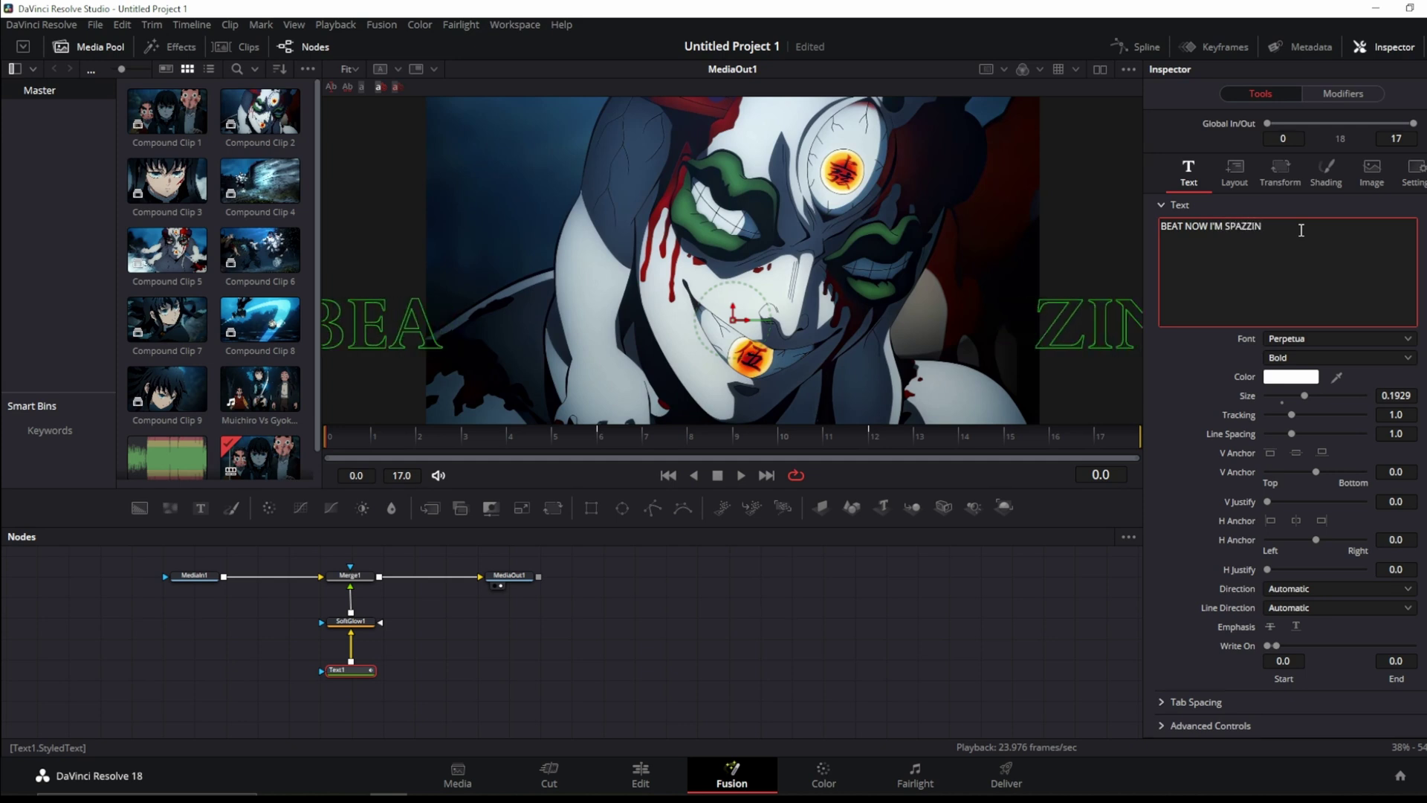
type("'")
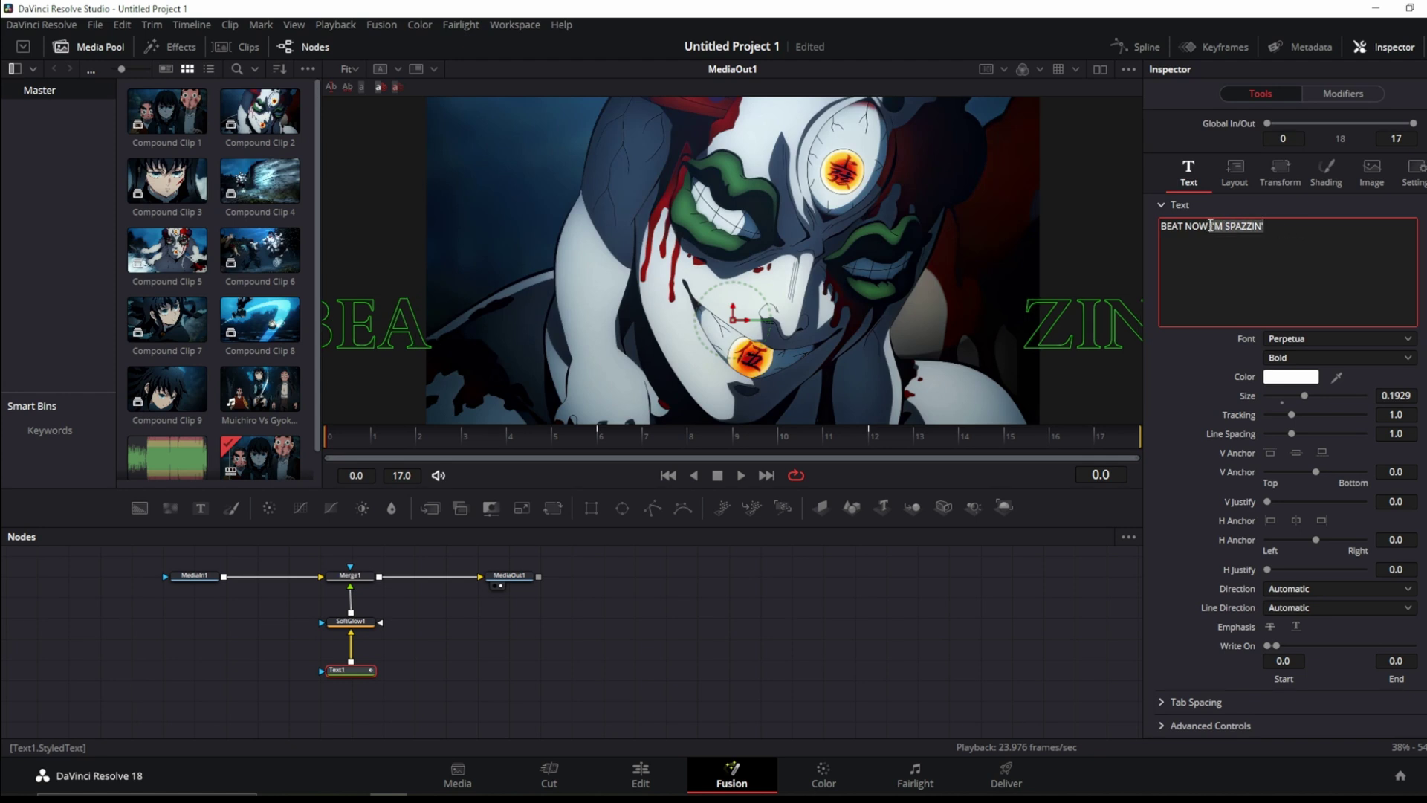
key("BackSpace")
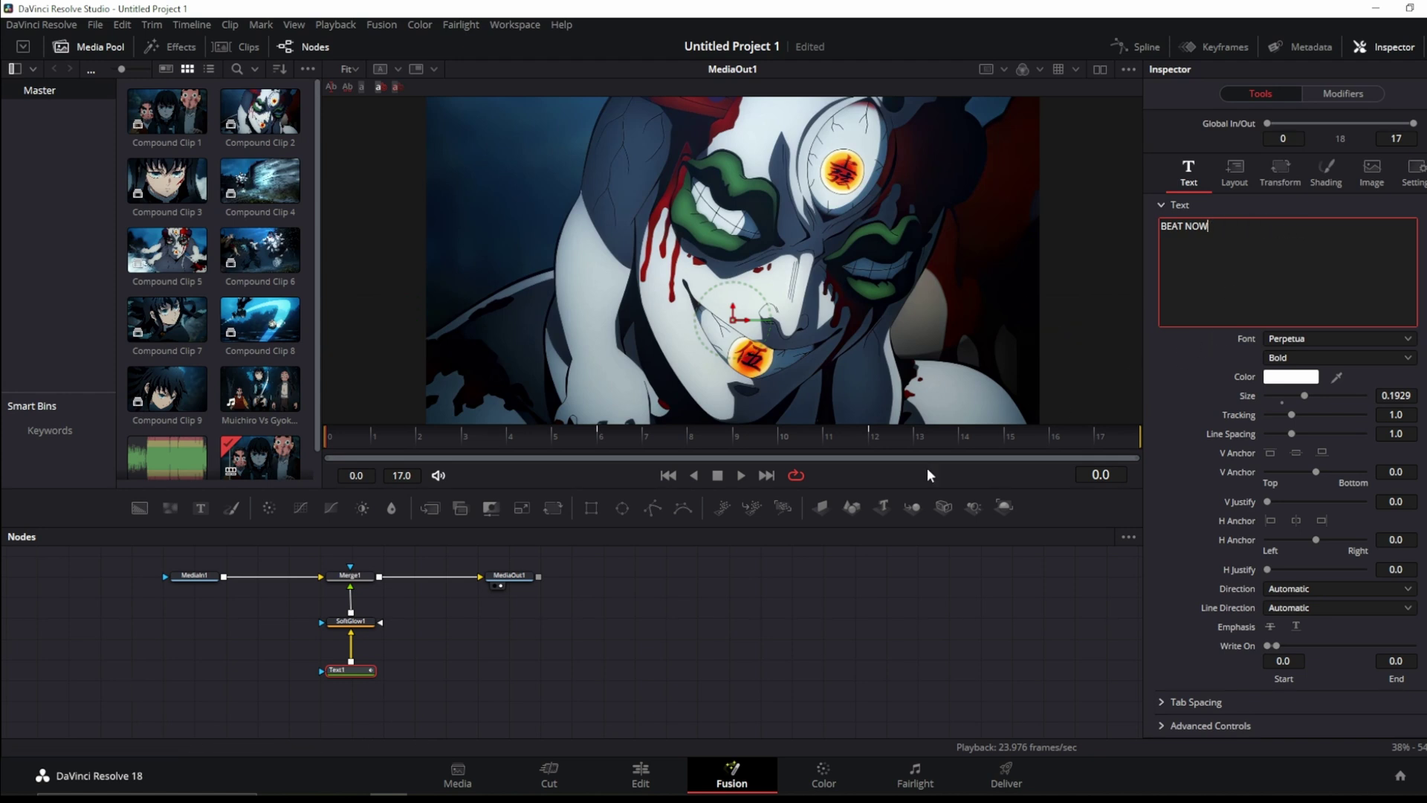
At frame 17, set the BEAT NOW title's Write On end to 1.0 and lay it out slightly higher at size 0.1647.
left_click(823, 437)
left_click_drag(868, 438, 1120, 444)
scroll(763, 337, "down", 2)
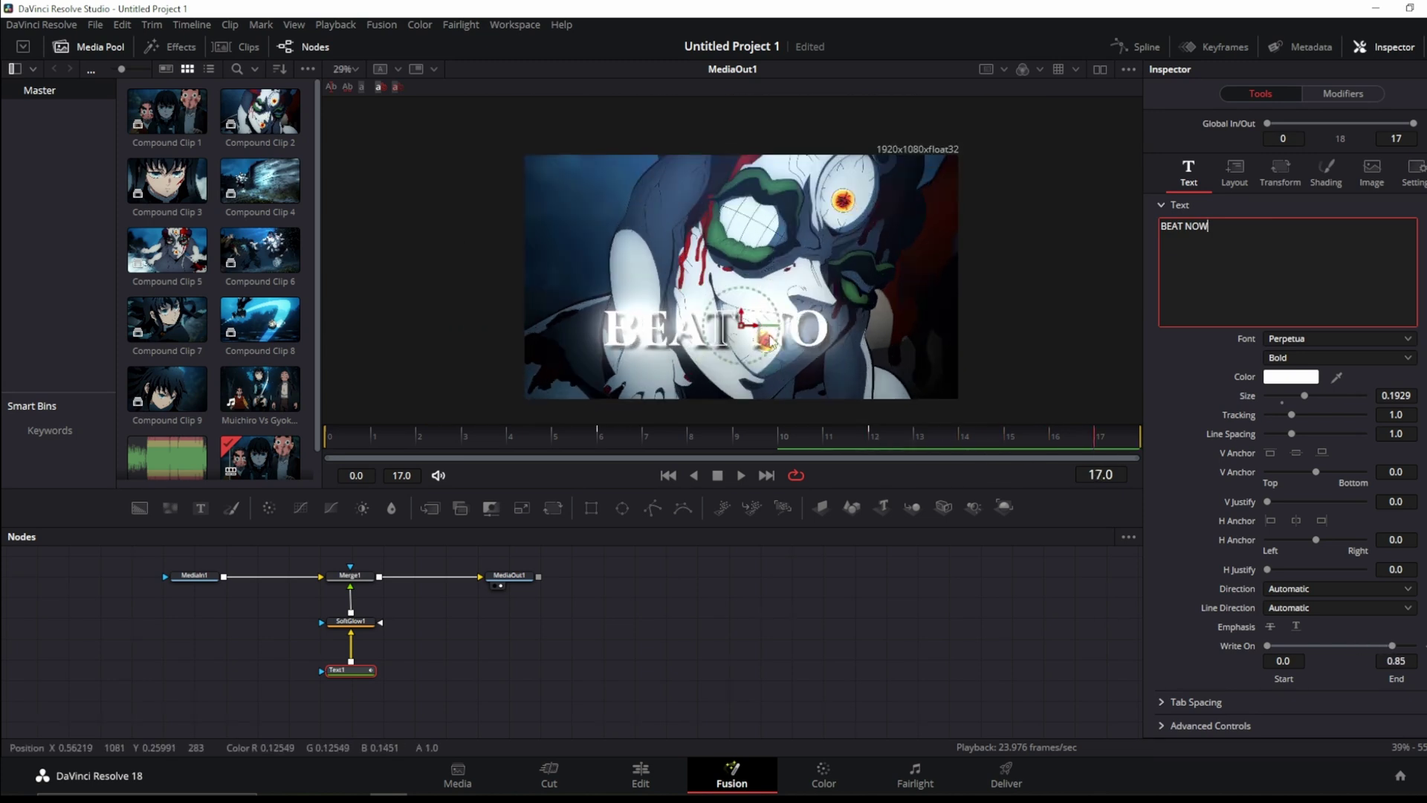
left_click_drag(1392, 647, 1415, 647)
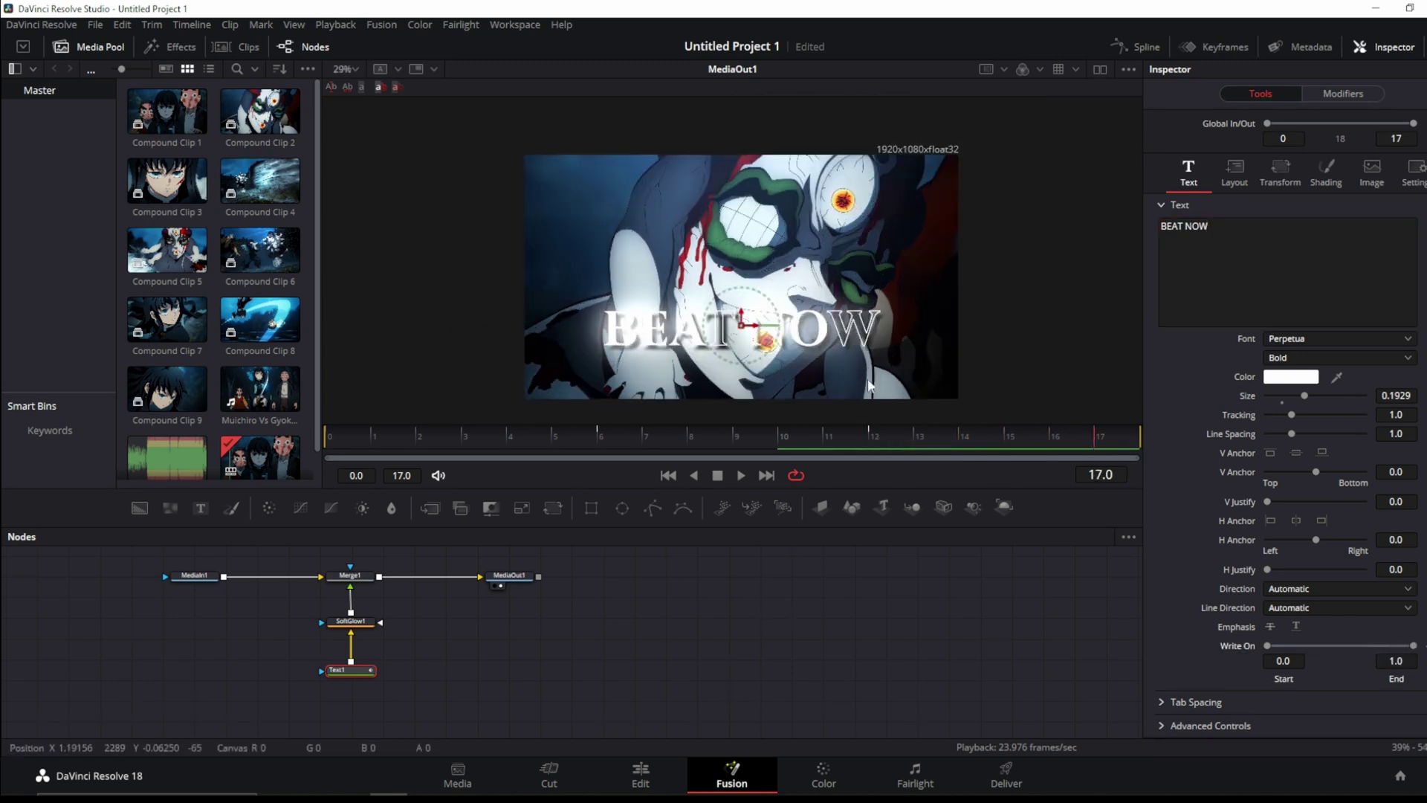
left_click_drag(745, 318, 743, 300)
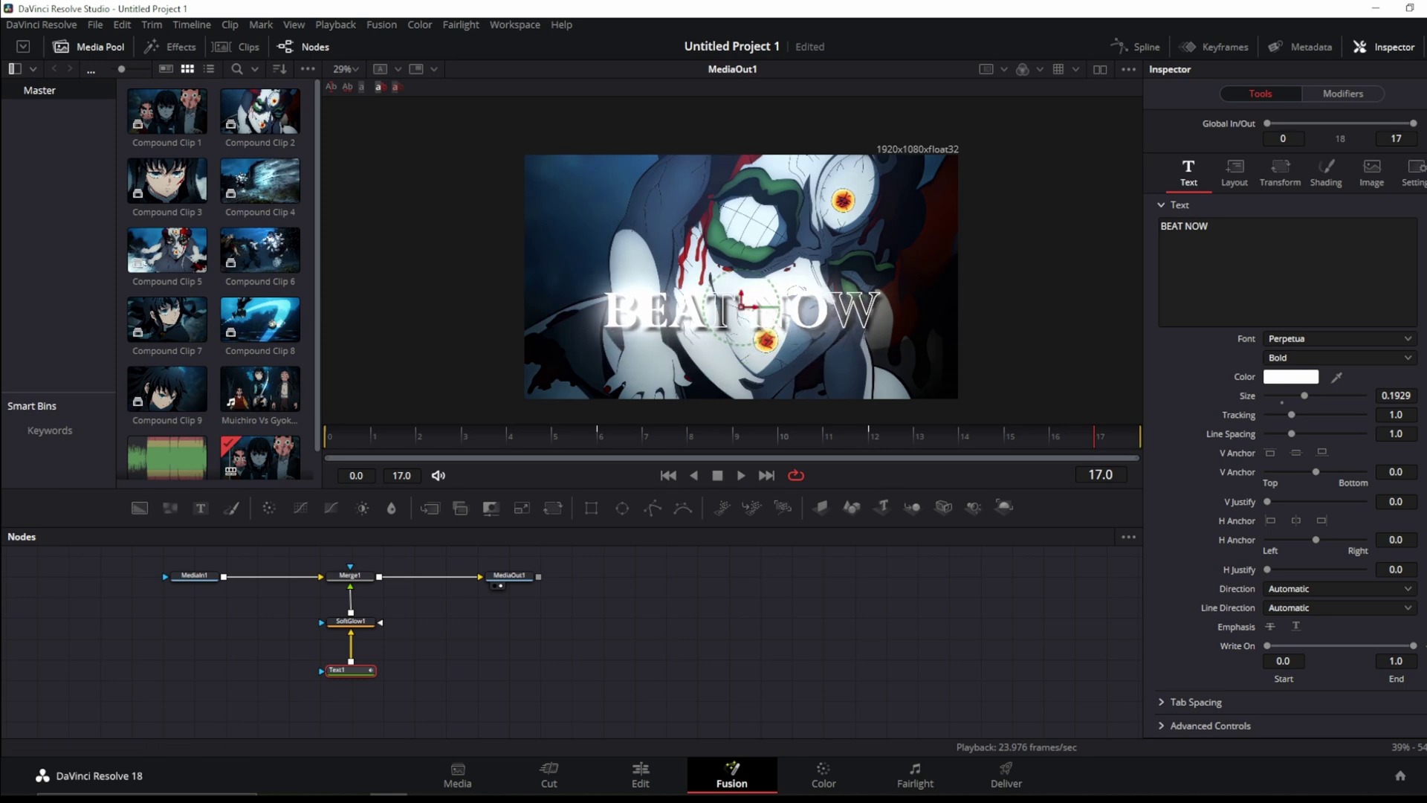
left_click_drag(1396, 395, 1378, 395)
Duplicate the Merge1, SoftGlow1 and Text1 nodes and insert the copy between Merge1 and MediaOut1.
left_click_drag(522, 577, 809, 578)
left_click_drag(447, 685, 338, 570)
key("ctrl+c")
left_click(454, 648)
key("ctrl+v")
left_click_drag(471, 576, 478, 594)
Change the duplicated title's text to "I'M SPAZZIN'".
left_click(482, 689)
double_click(1239, 274)
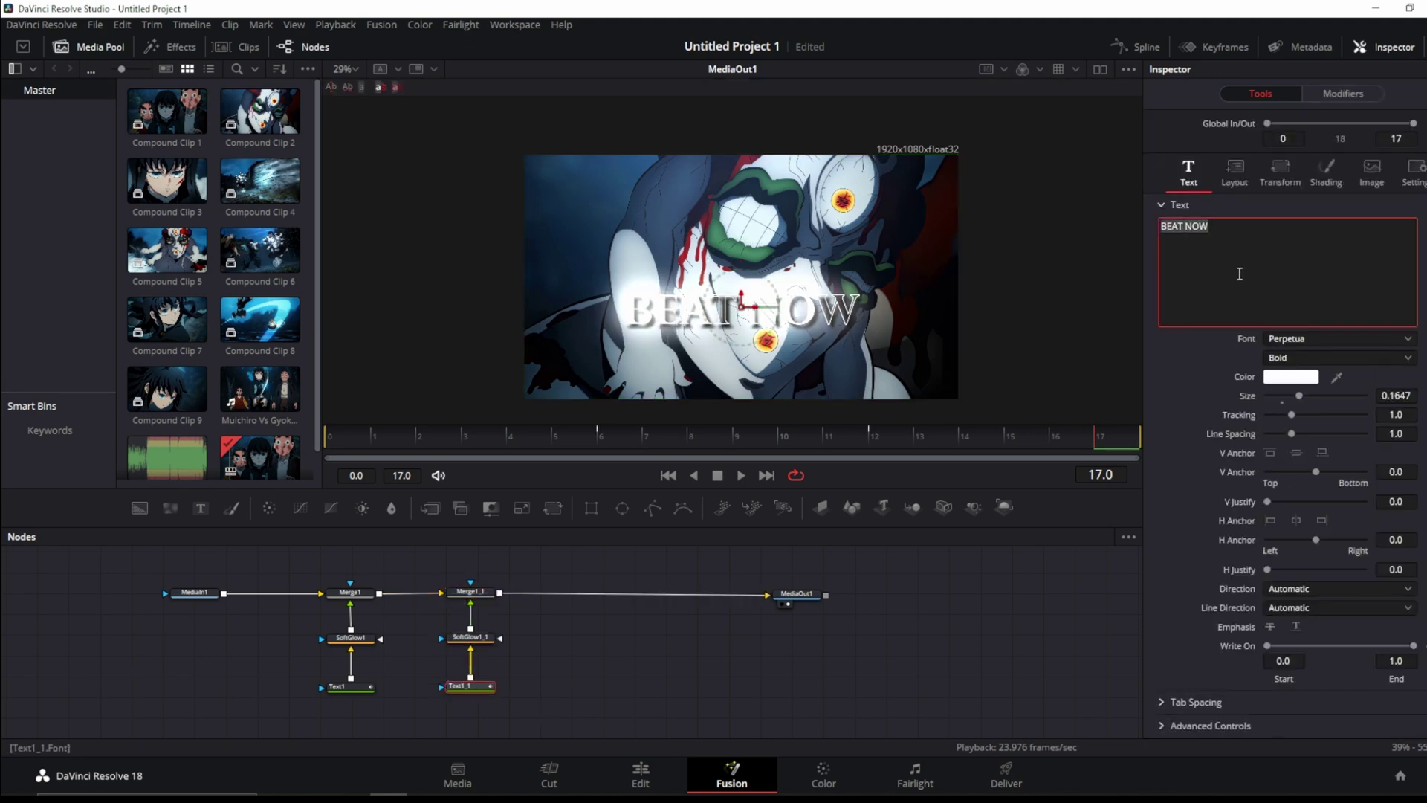
key("BackSpace")
type("I'M")
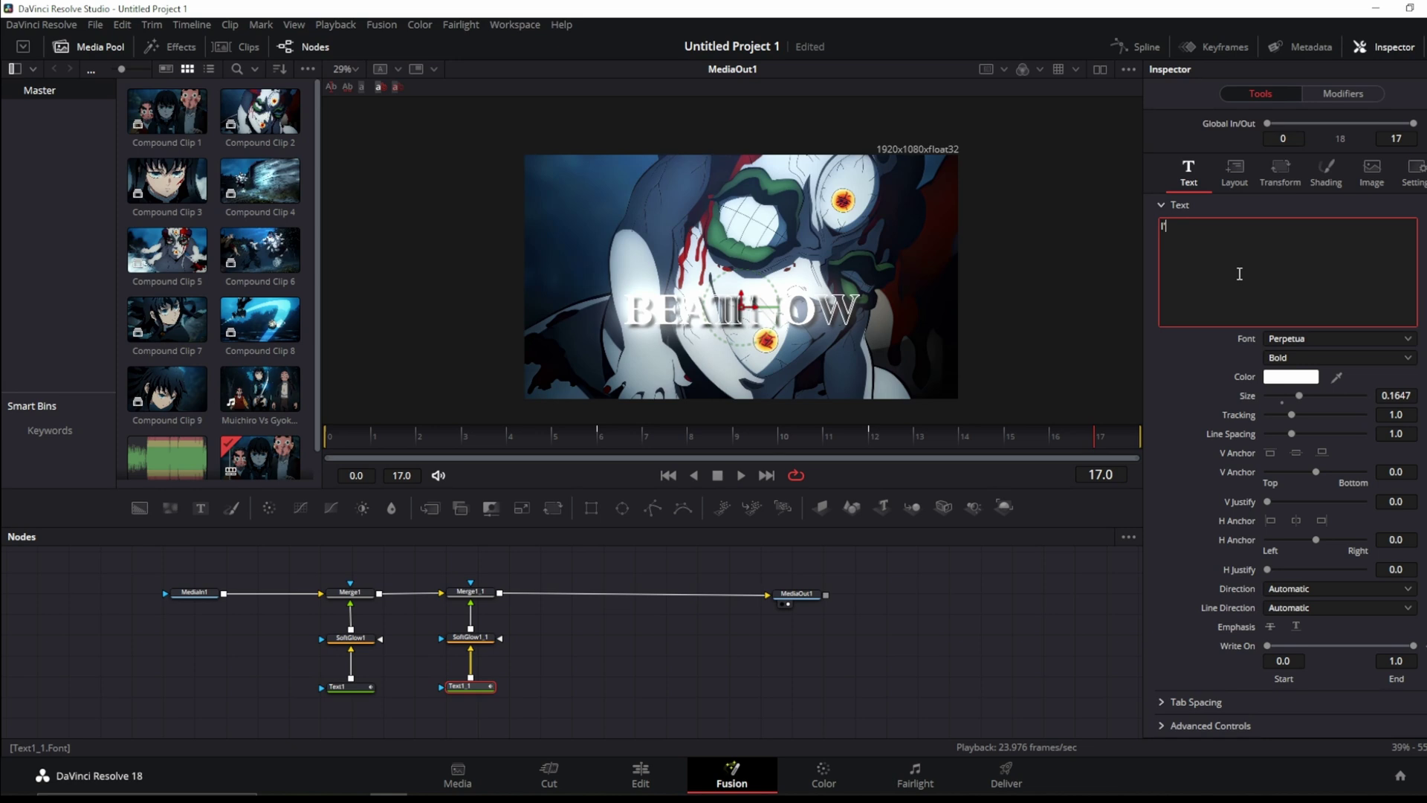
type(" SP")
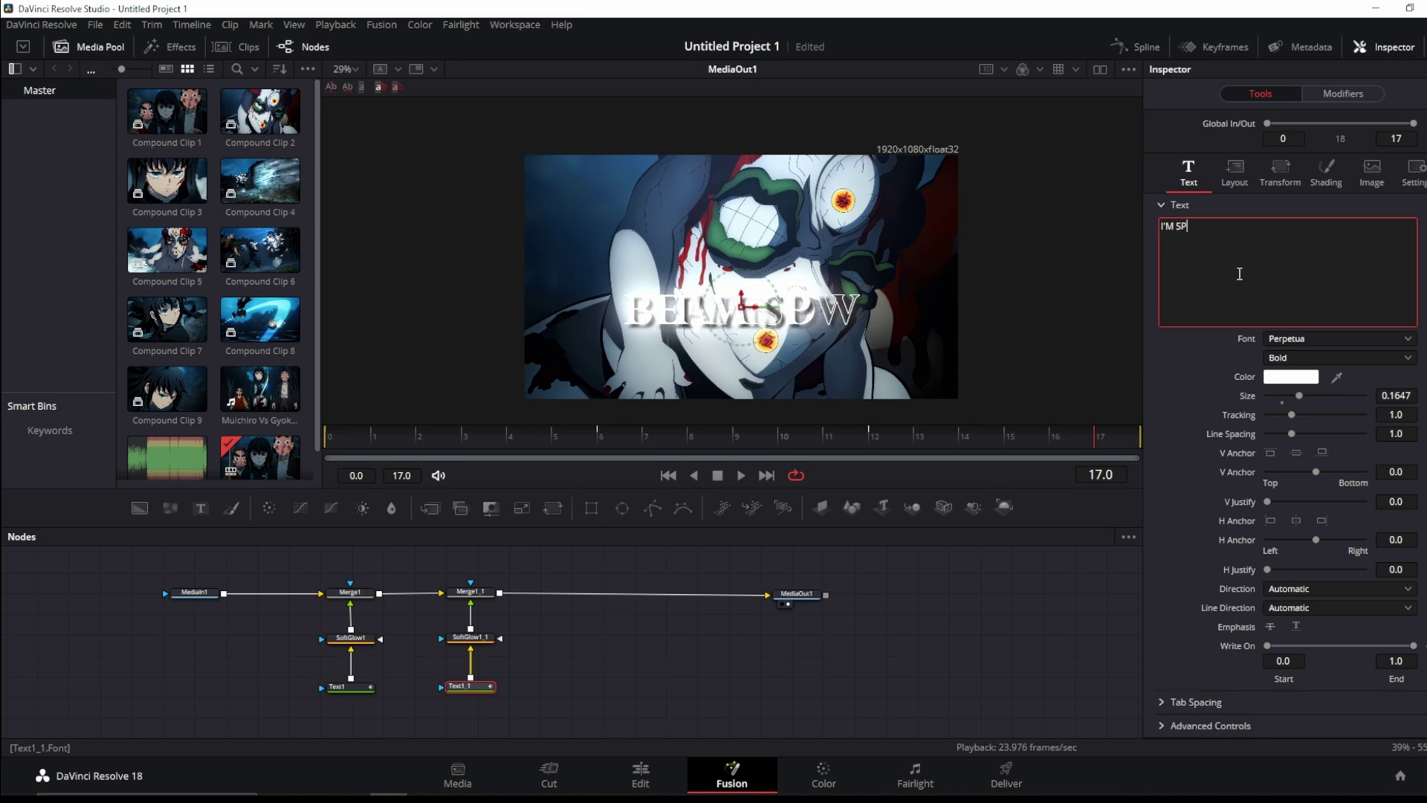
type("AZZIN'")
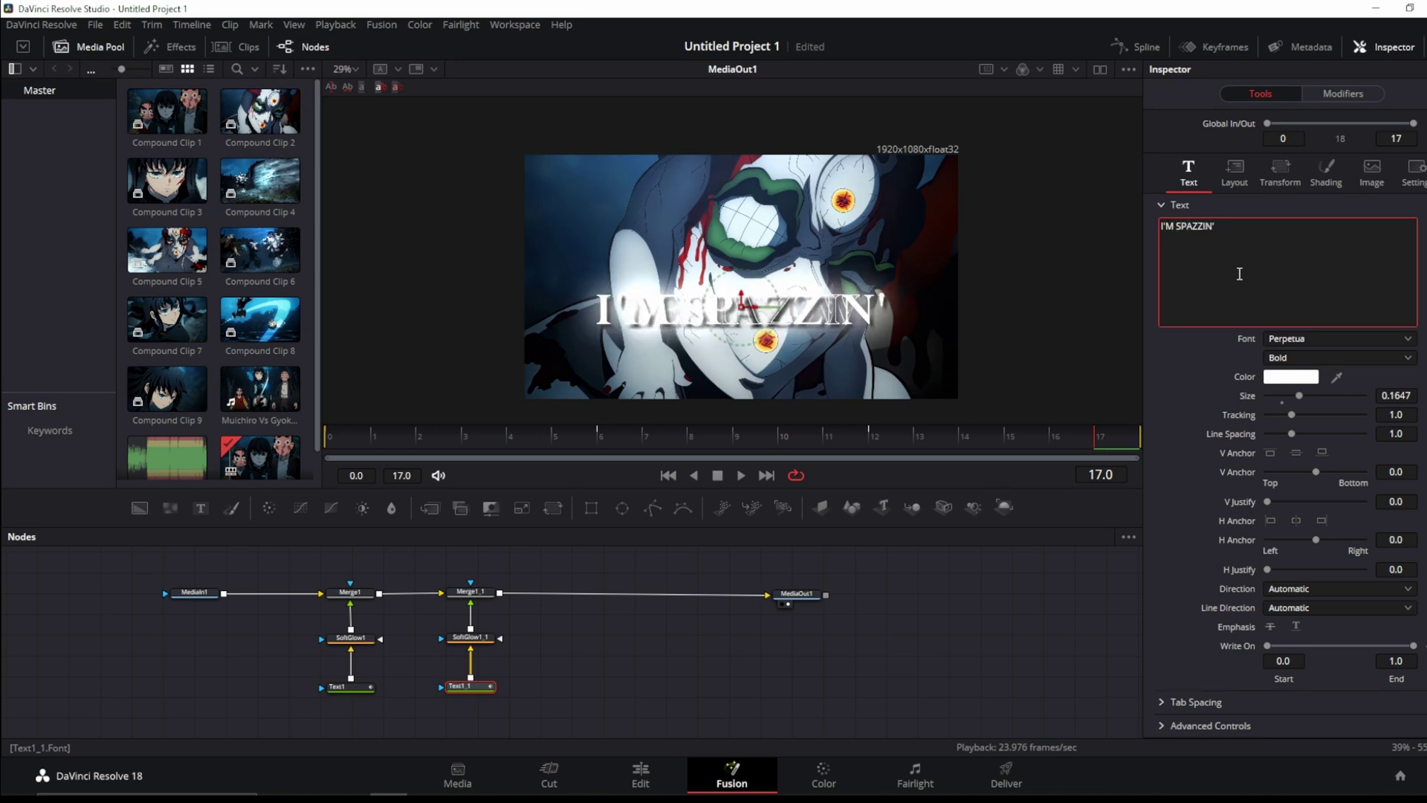
Place the I'M SPAZZIN' title just below BEAT NOW and set its size to 0.1326.
left_click_drag(741, 294, 740, 335)
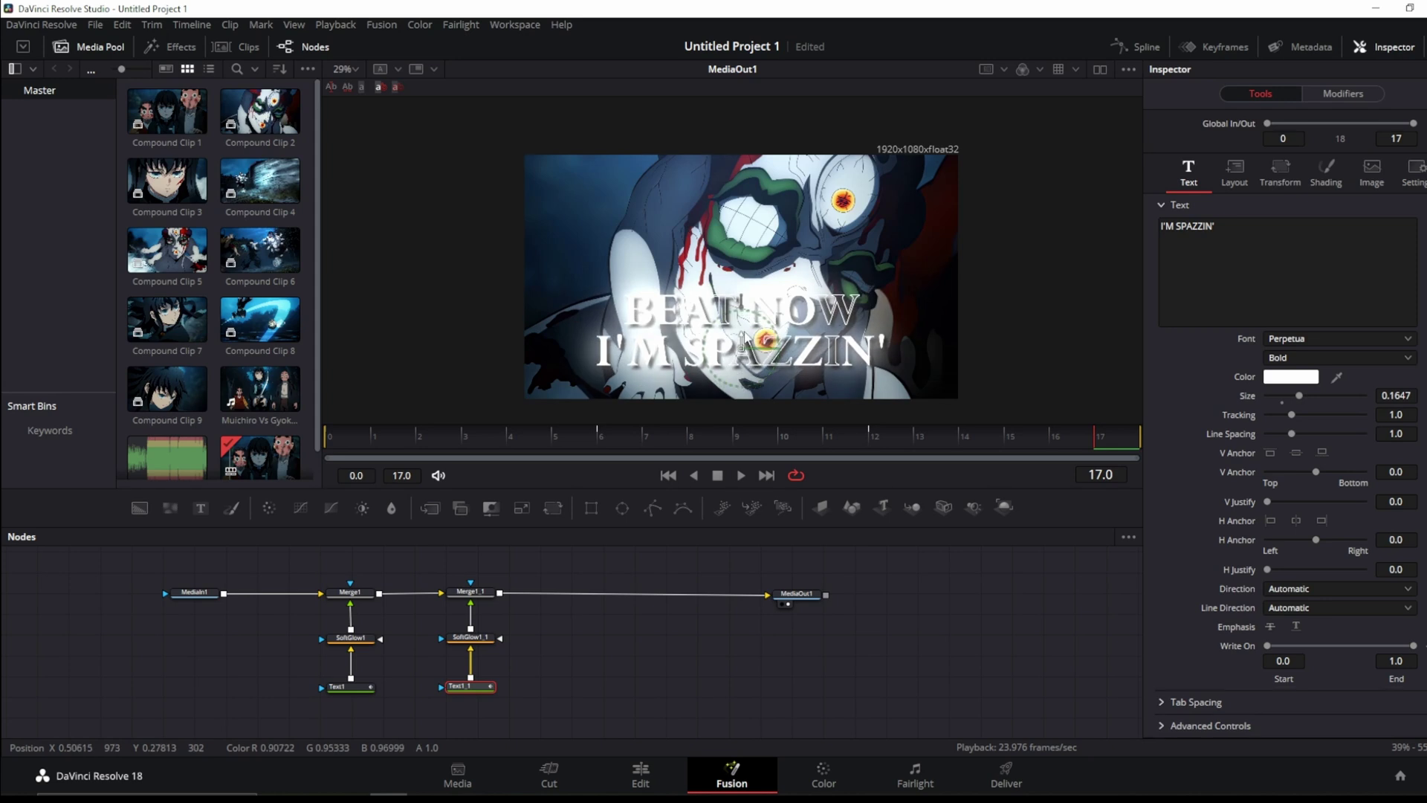
left_click_drag(1386, 397, 1346, 398)
scroll(1384, 396, "down", 3)
left_click_drag(741, 336, 741, 328)
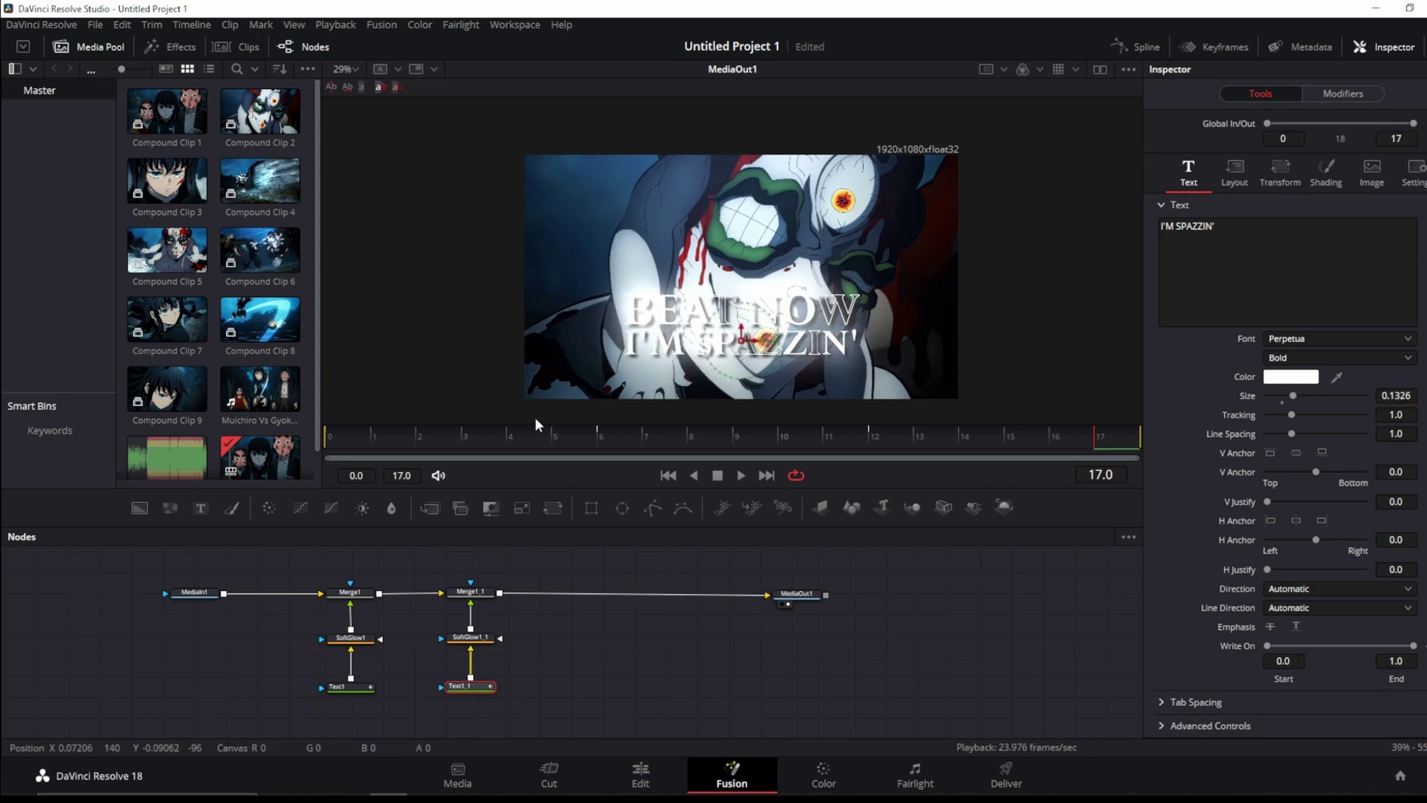
Play the two-line title animation to check how both lines write on.
key("space")
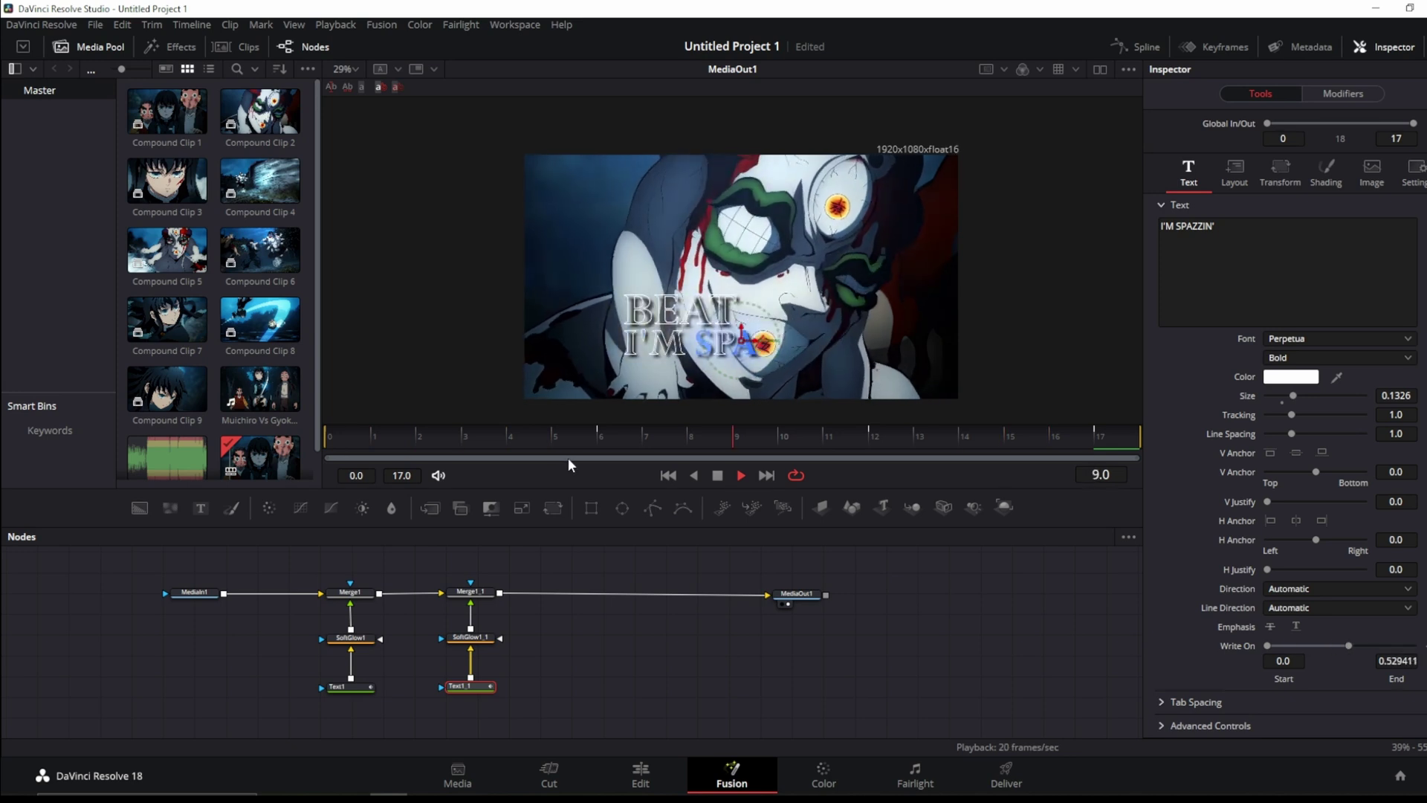
left_click(365, 440)
key("space")
At frame 6, set the BEAT NOW title's Write On end to 1.0.
left_click(593, 442)
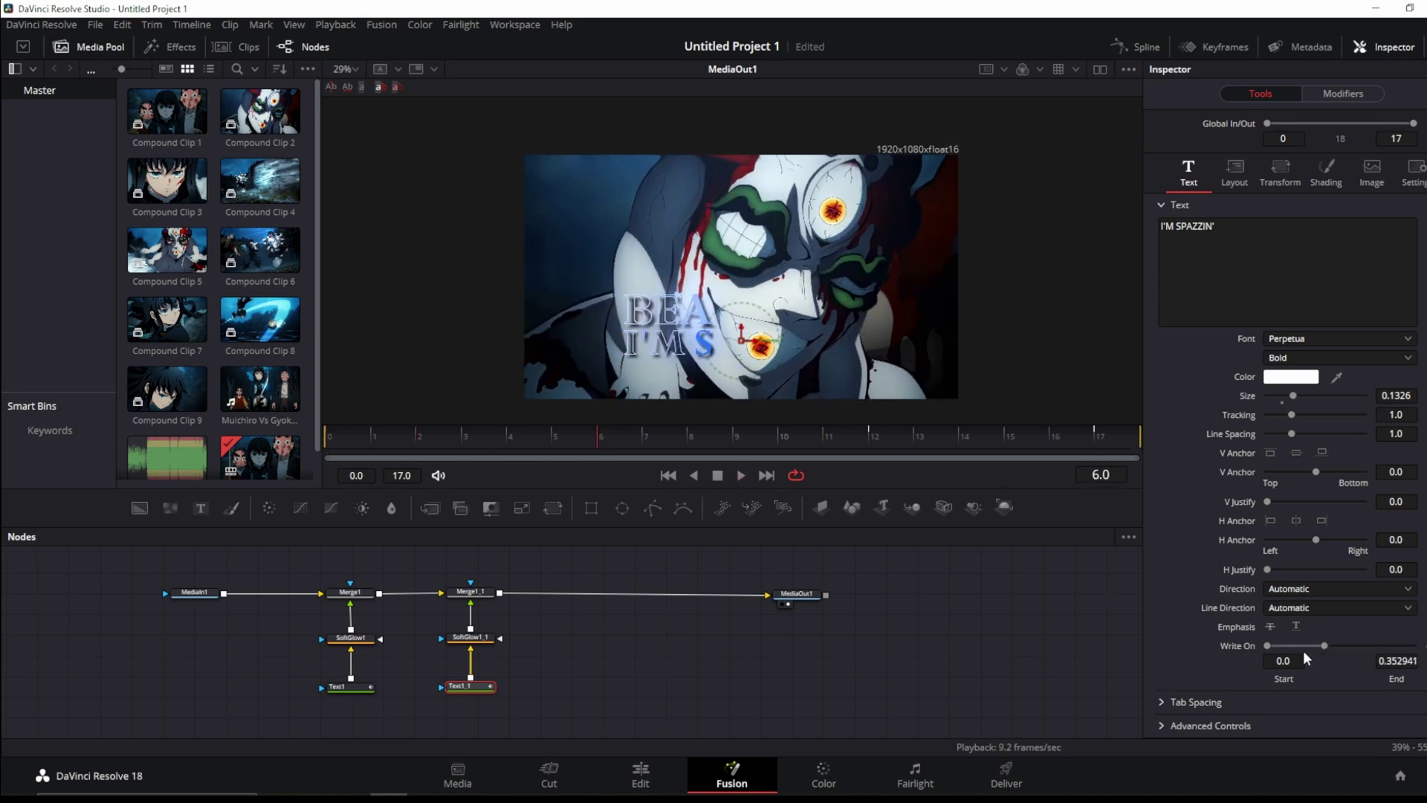
left_click(356, 689)
left_click_drag(1326, 645, 1412, 645)
Delay the I'M SPAZZIN' title's write-on to start at frame 6 and play the animation.
left_click(460, 685)
left_click(766, 475)
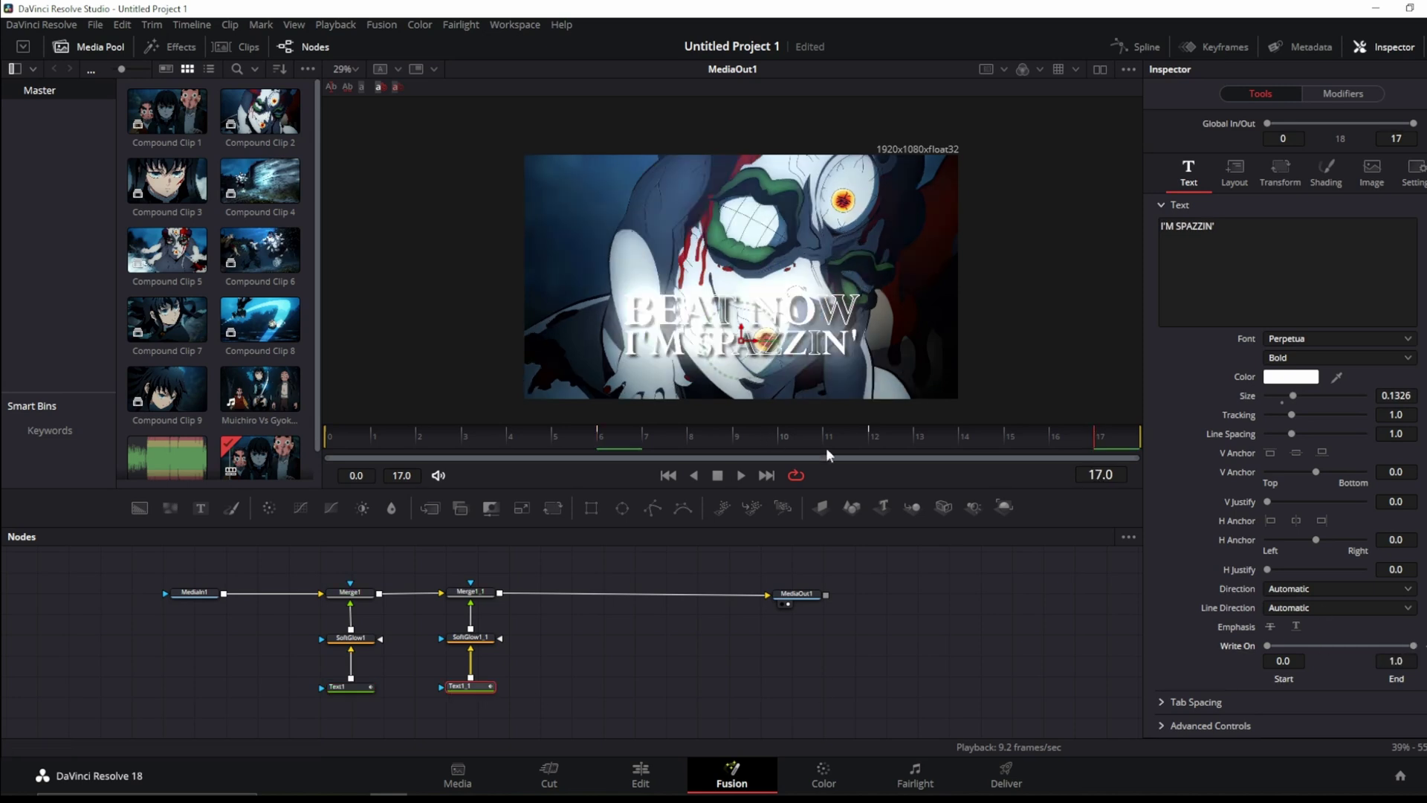
left_click(1424, 645)
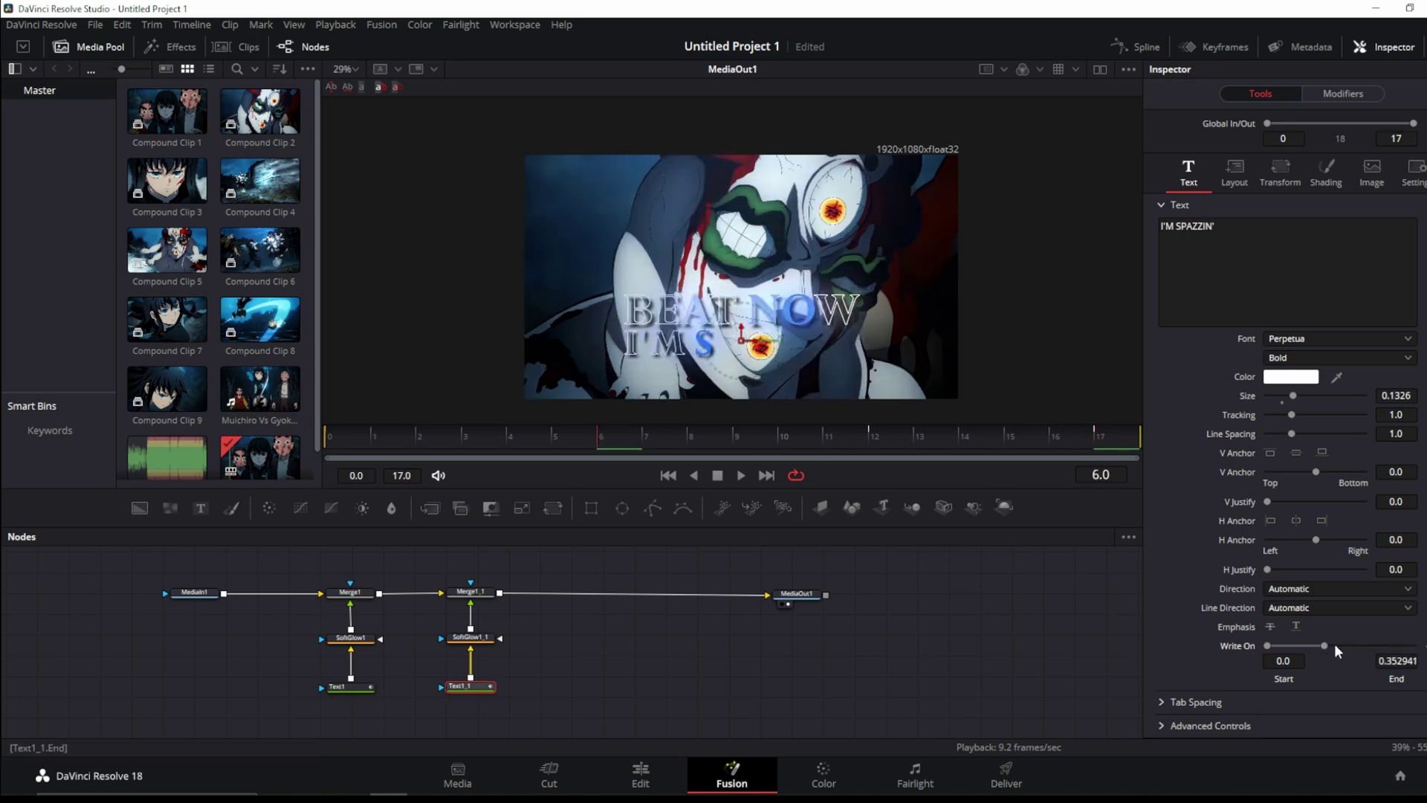
left_click(1424, 646)
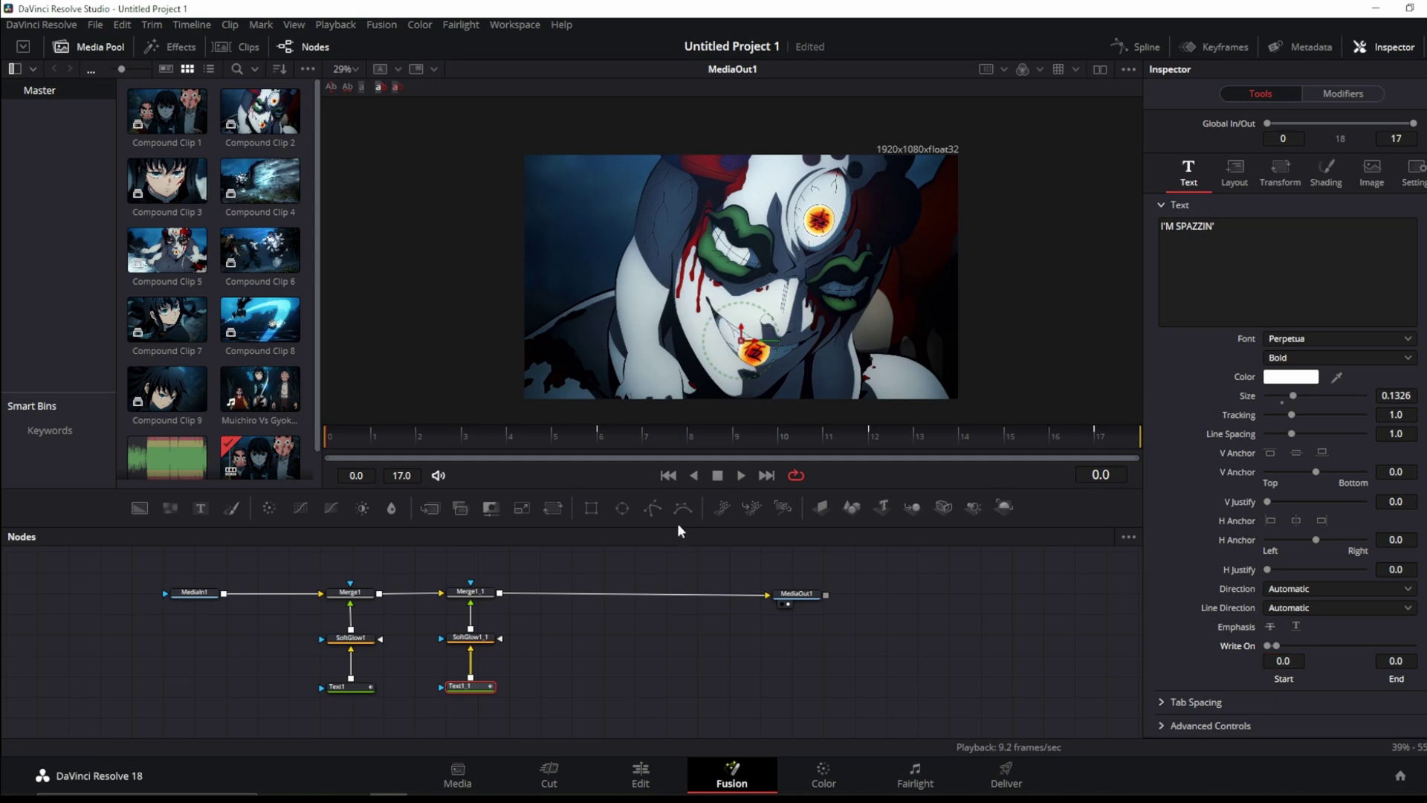
key("space")
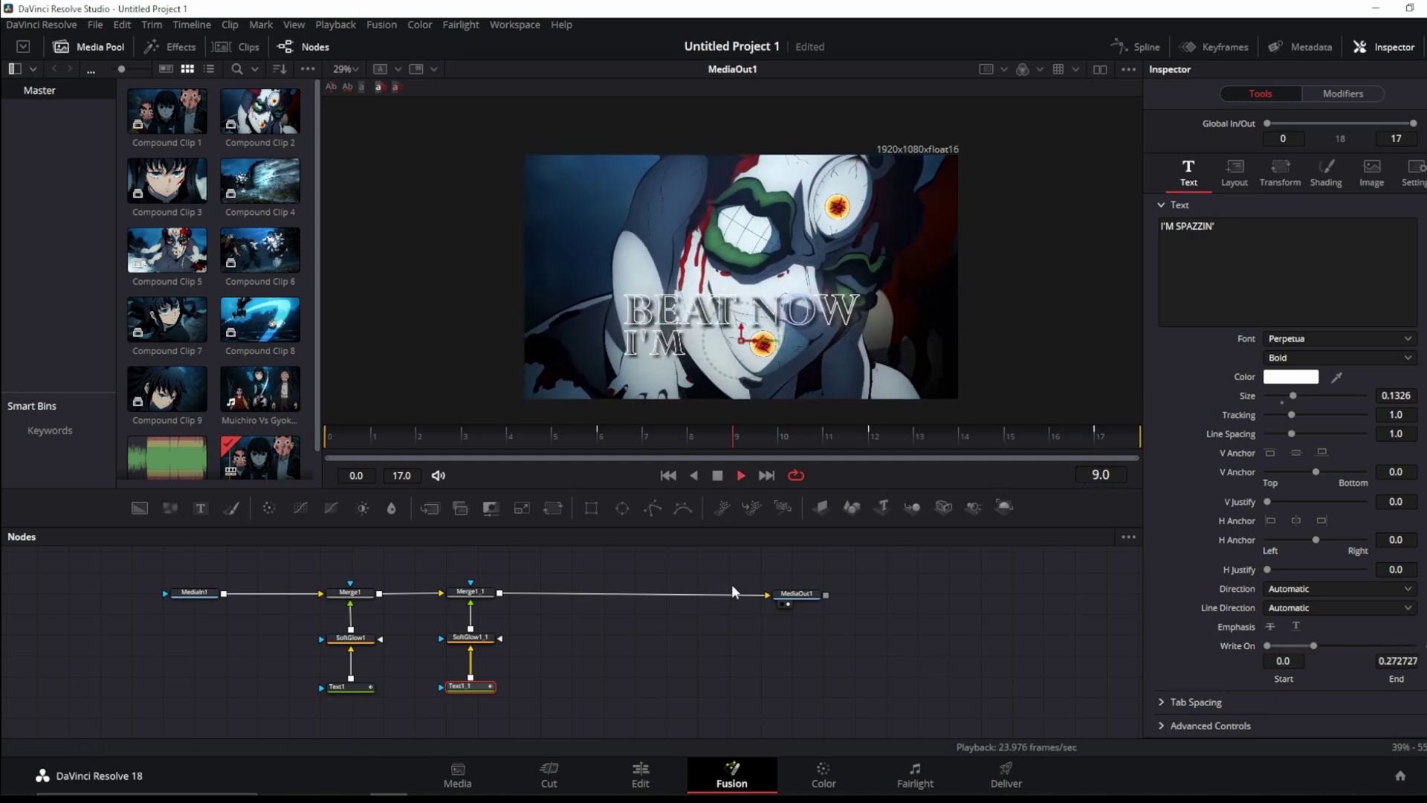
key("space")
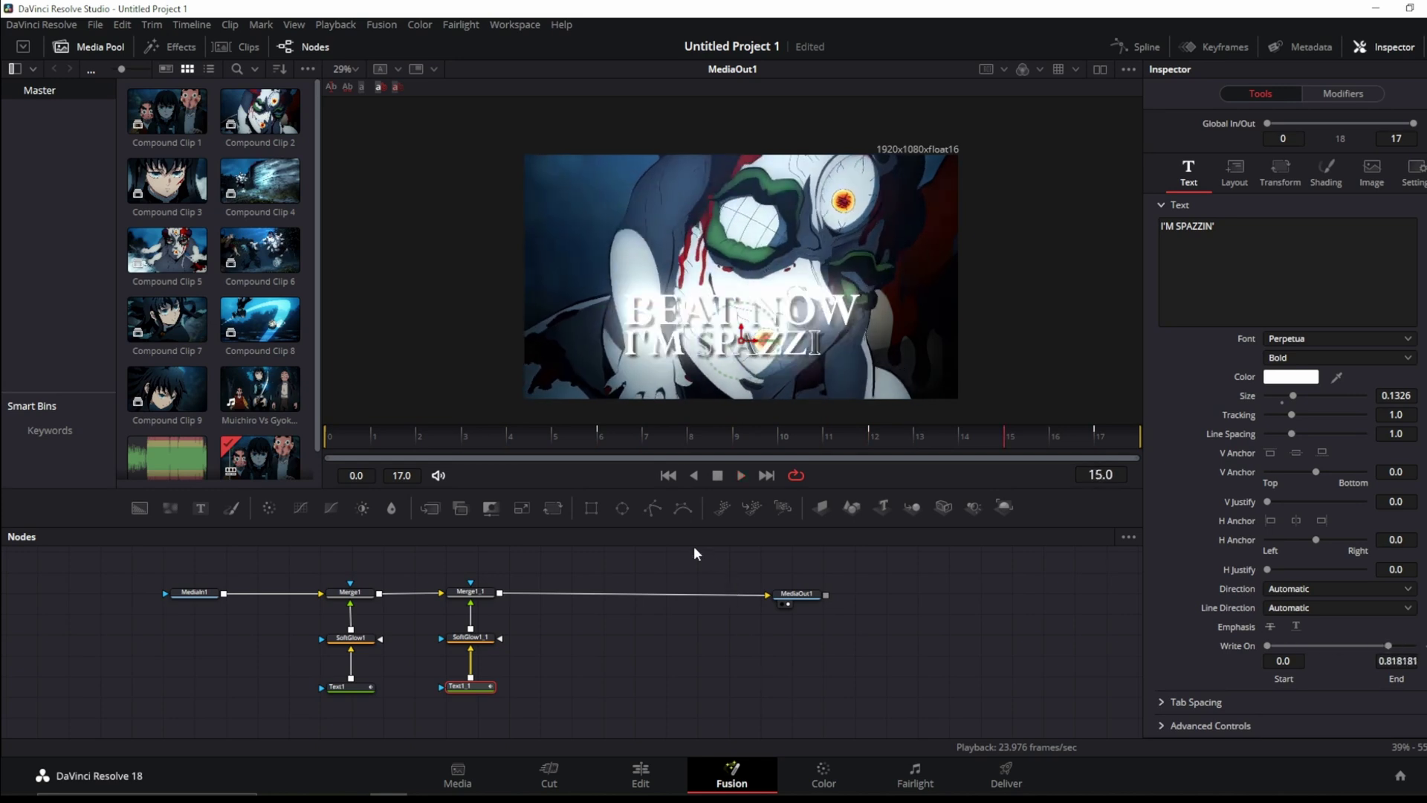
Adjust the I'M SPAZZIN' title's glow, including the glow size of SoftGlow1_1.
left_click(1328, 179)
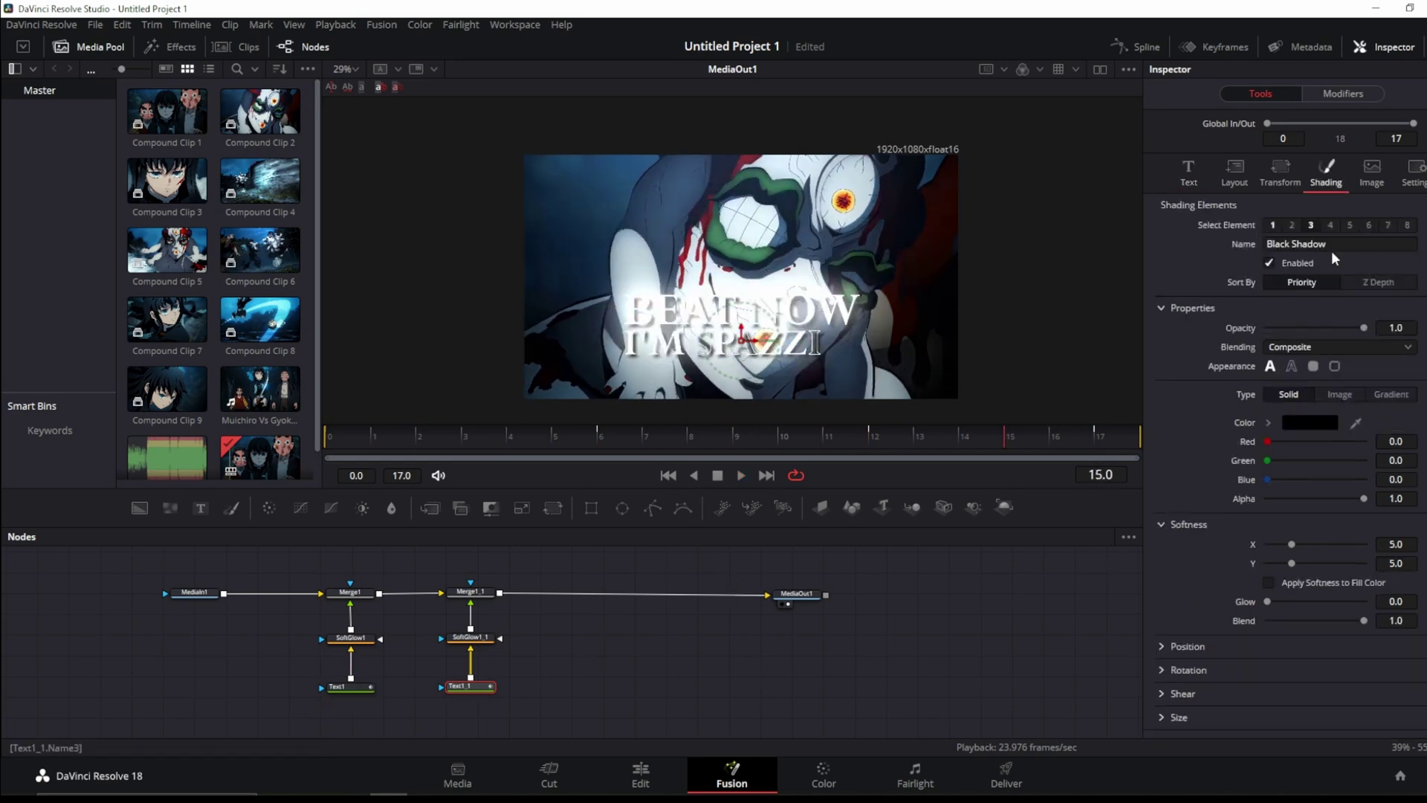
left_click_drag(1319, 602, 1331, 599)
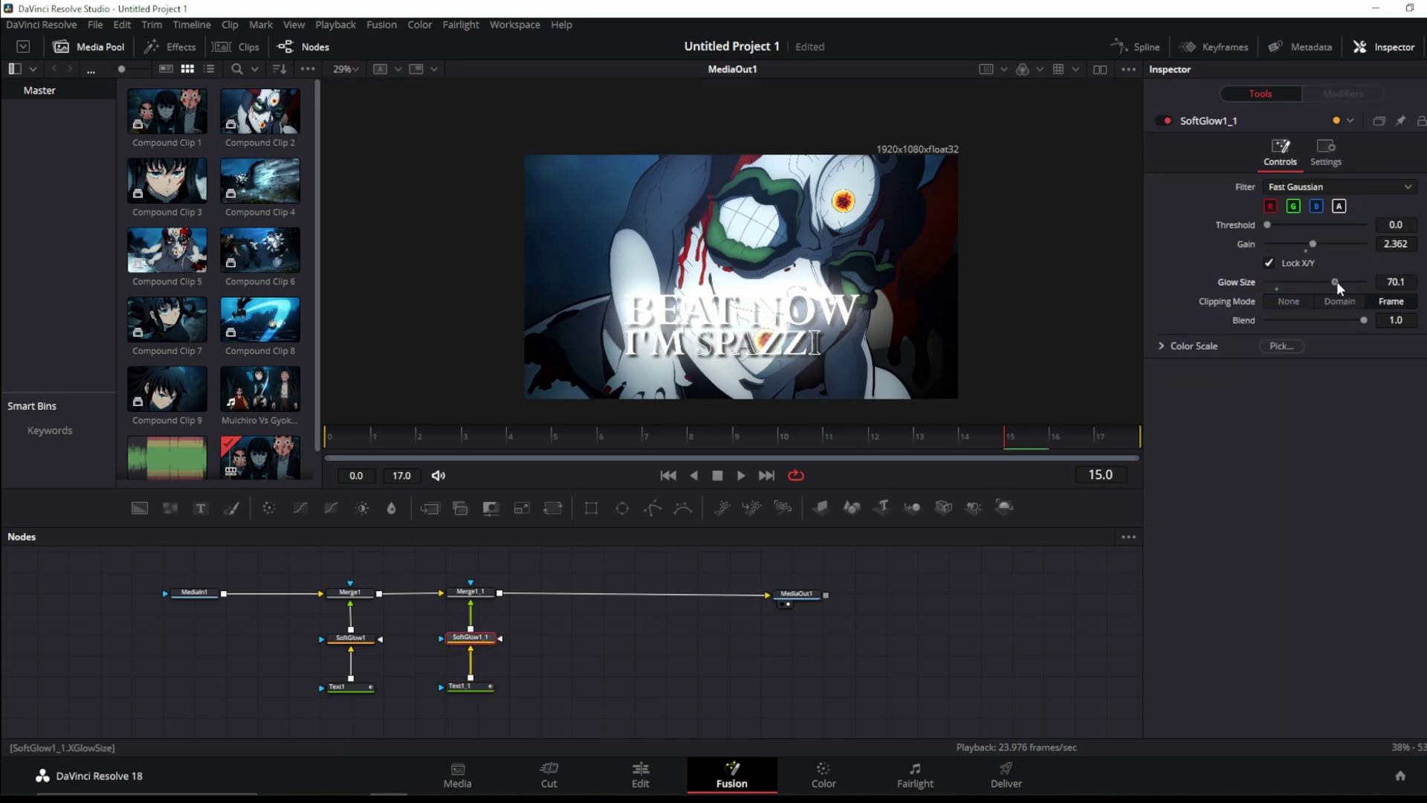
left_click_drag(1336, 281, 1320, 282)
Set the BEAT NOW title's SoftGlow1 gain to 1.614 and its glow size to 58.3.
left_click(367, 640)
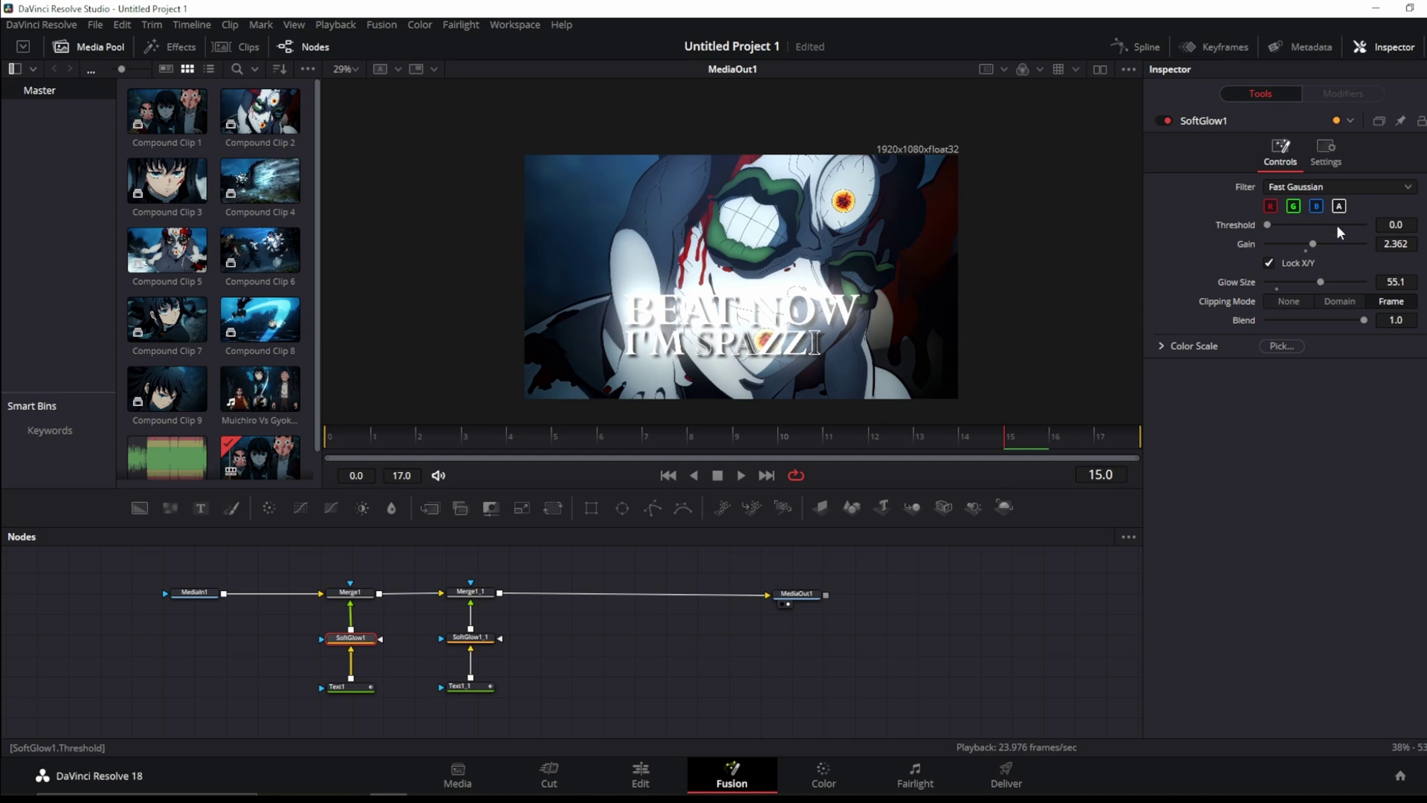
left_click_drag(1321, 240, 1322, 282)
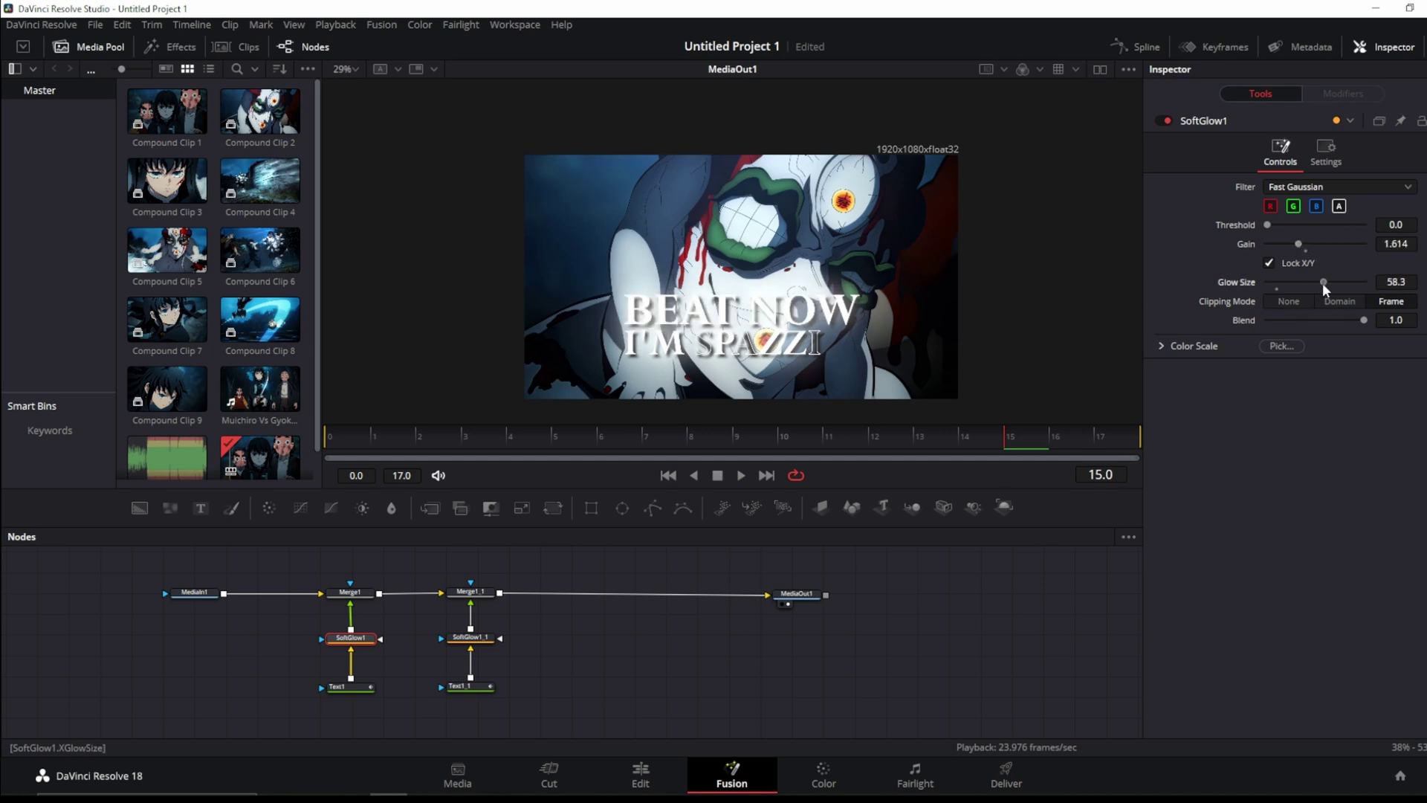
Return to the Edit page and play back the HOP ON THE and BEAT NOW I'M SPAZZIN' titles on the first two clips.
left_click(639, 774)
left_click_drag(654, 523, 485, 524)
key("space")
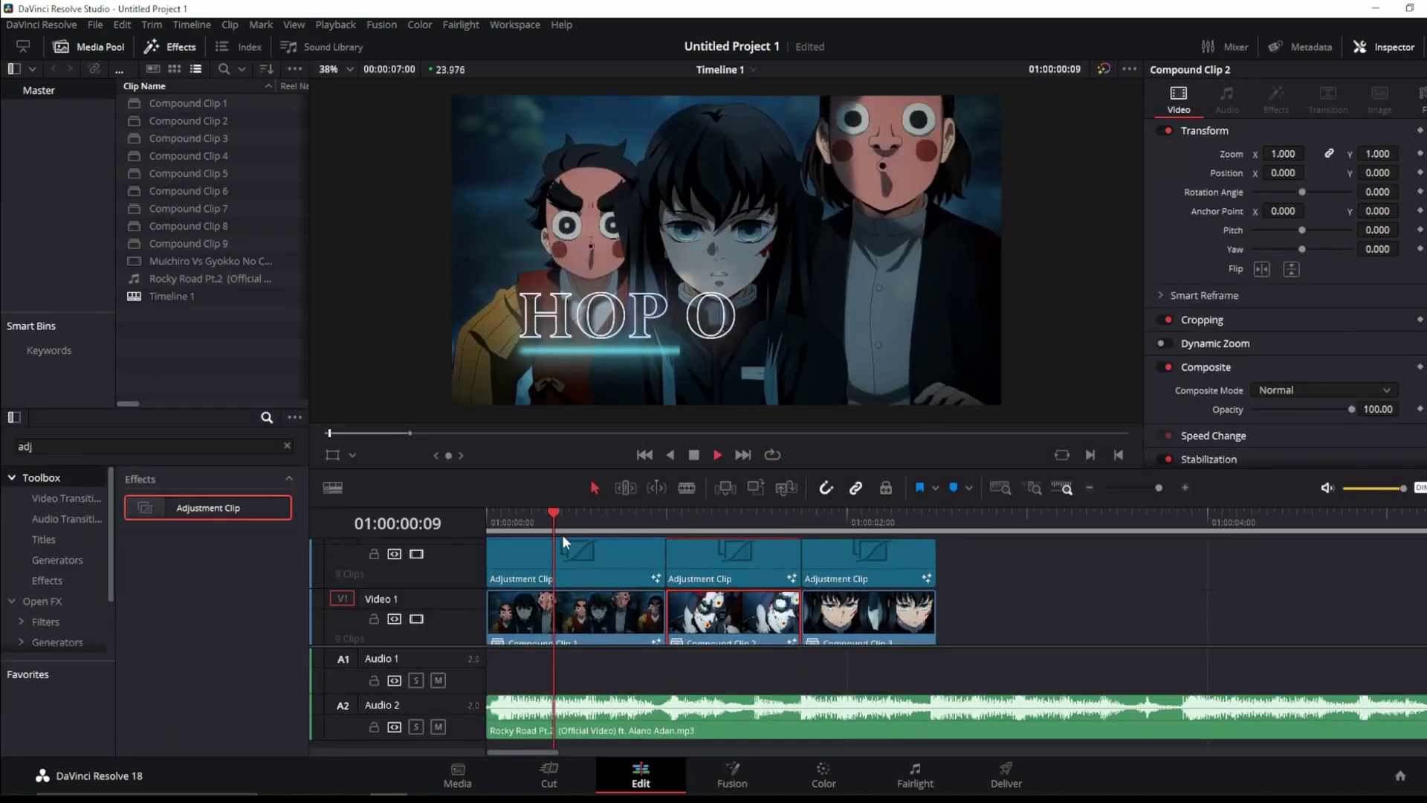
left_click(738, 529)
left_click(709, 529)
key("space")
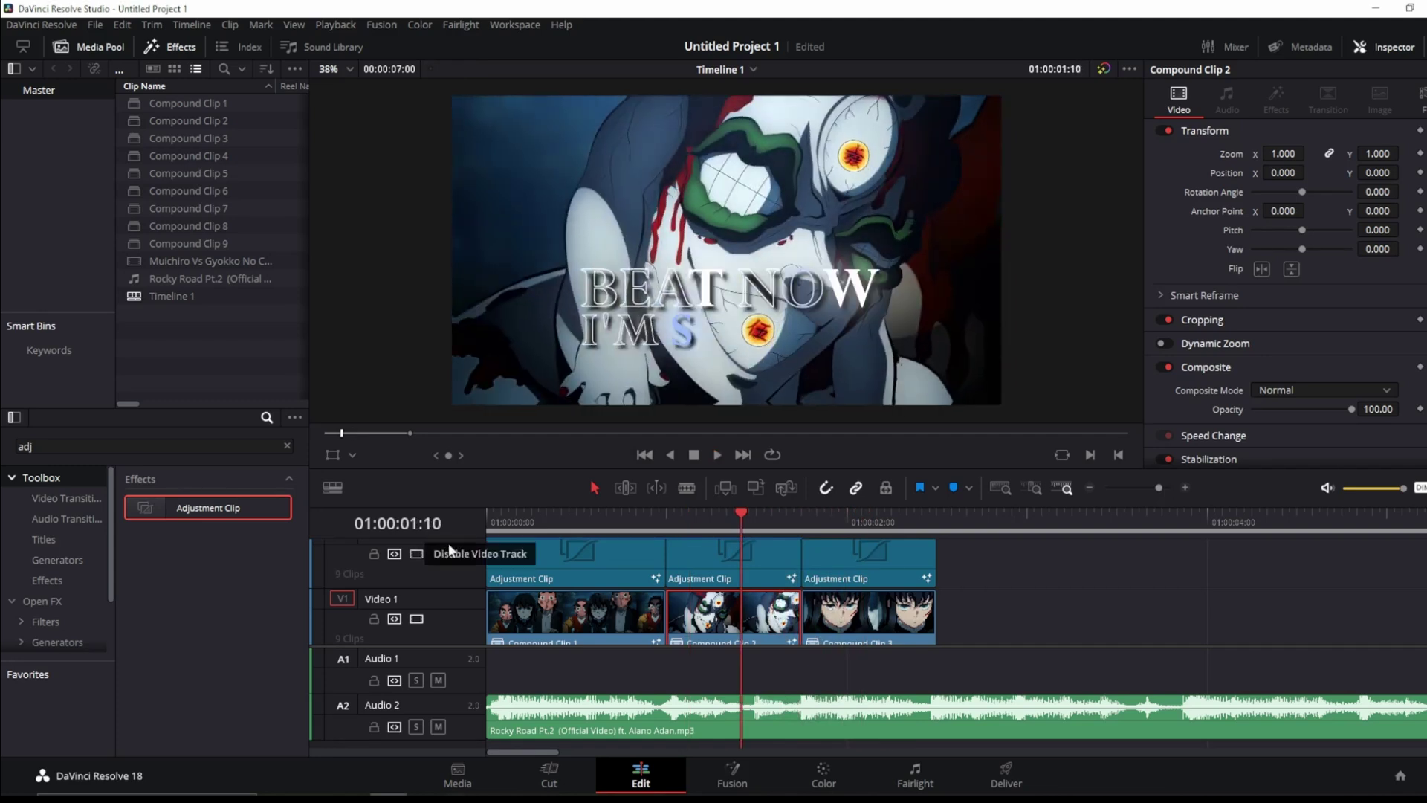
left_click(577, 527)
key("space")
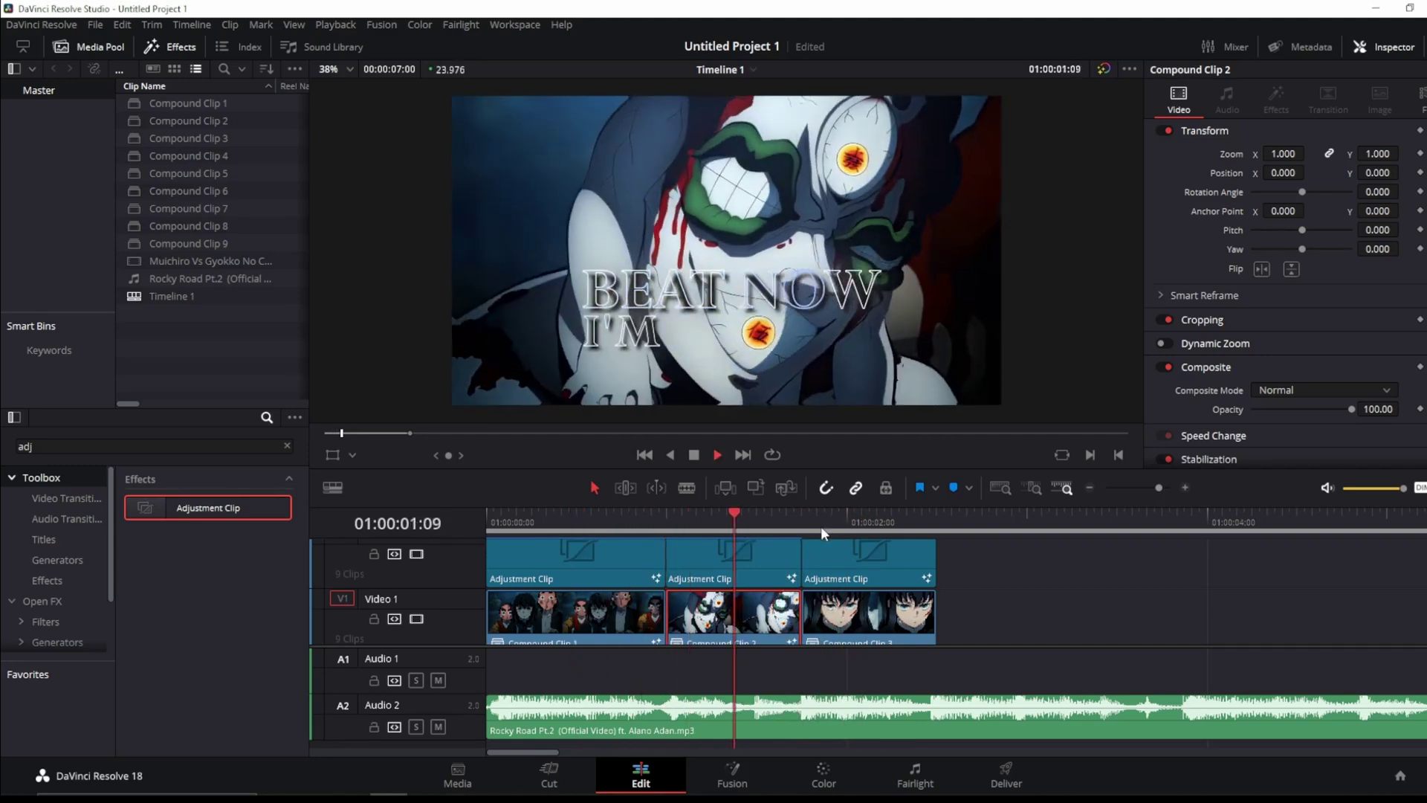
left_click(749, 526)
left_click(702, 528)
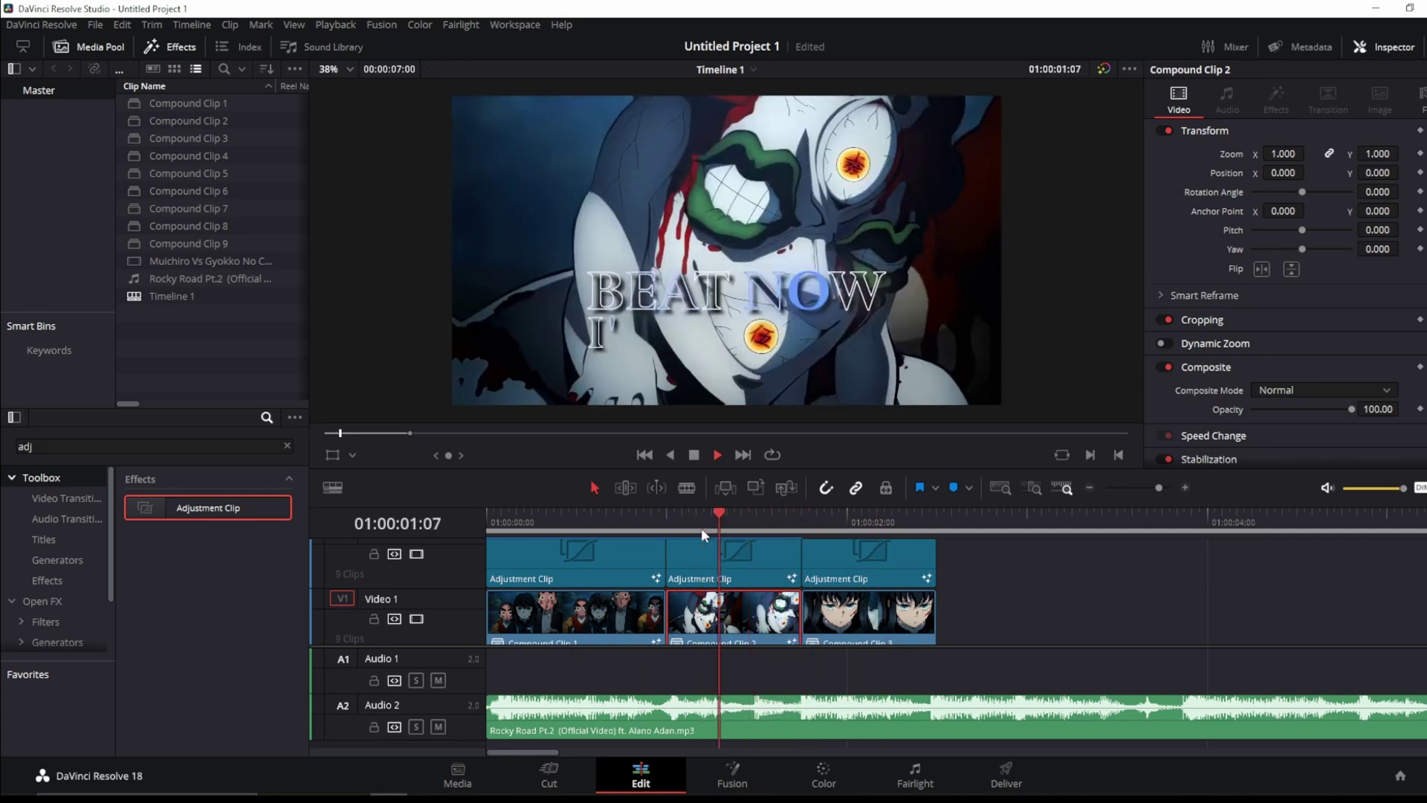
left_click(676, 527)
left_click(542, 524)
key("space")
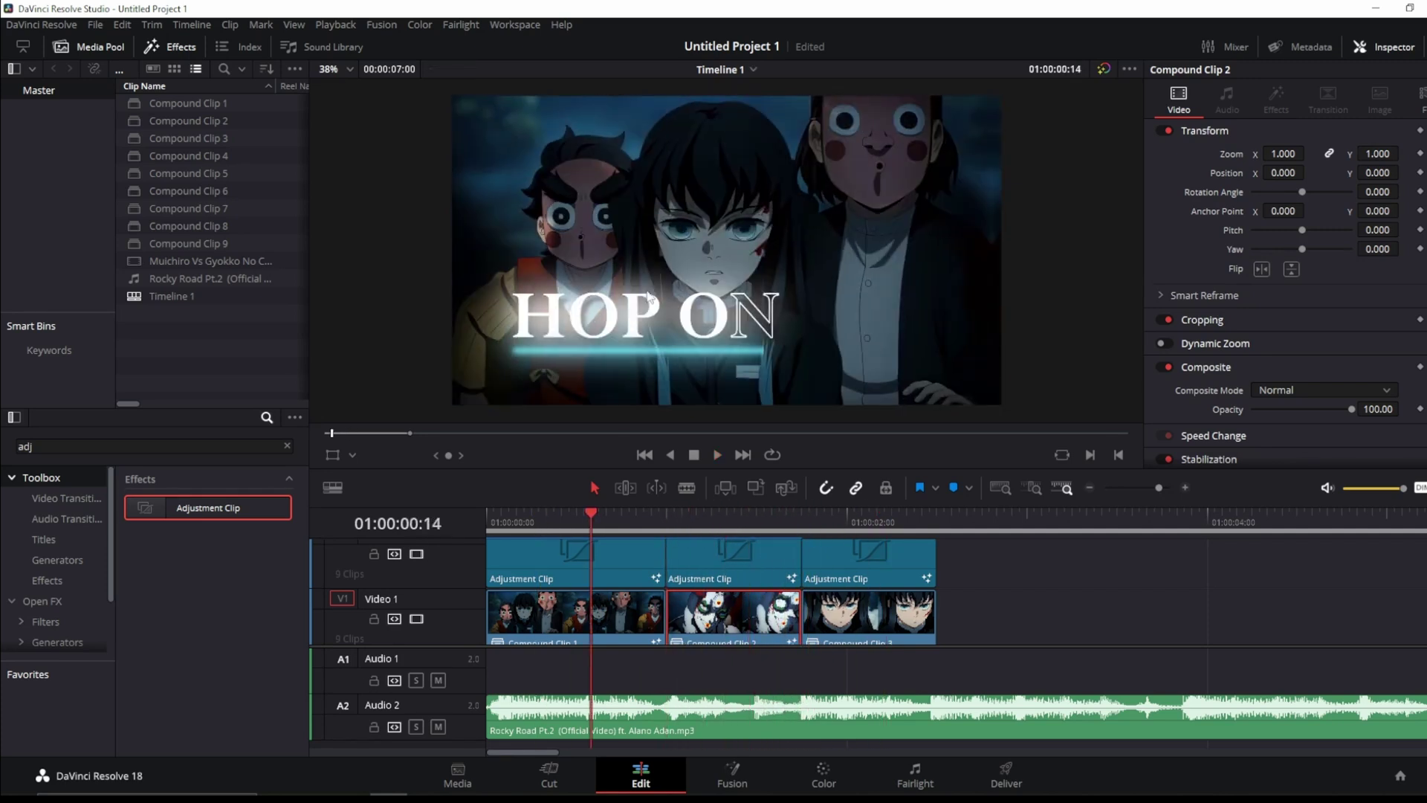
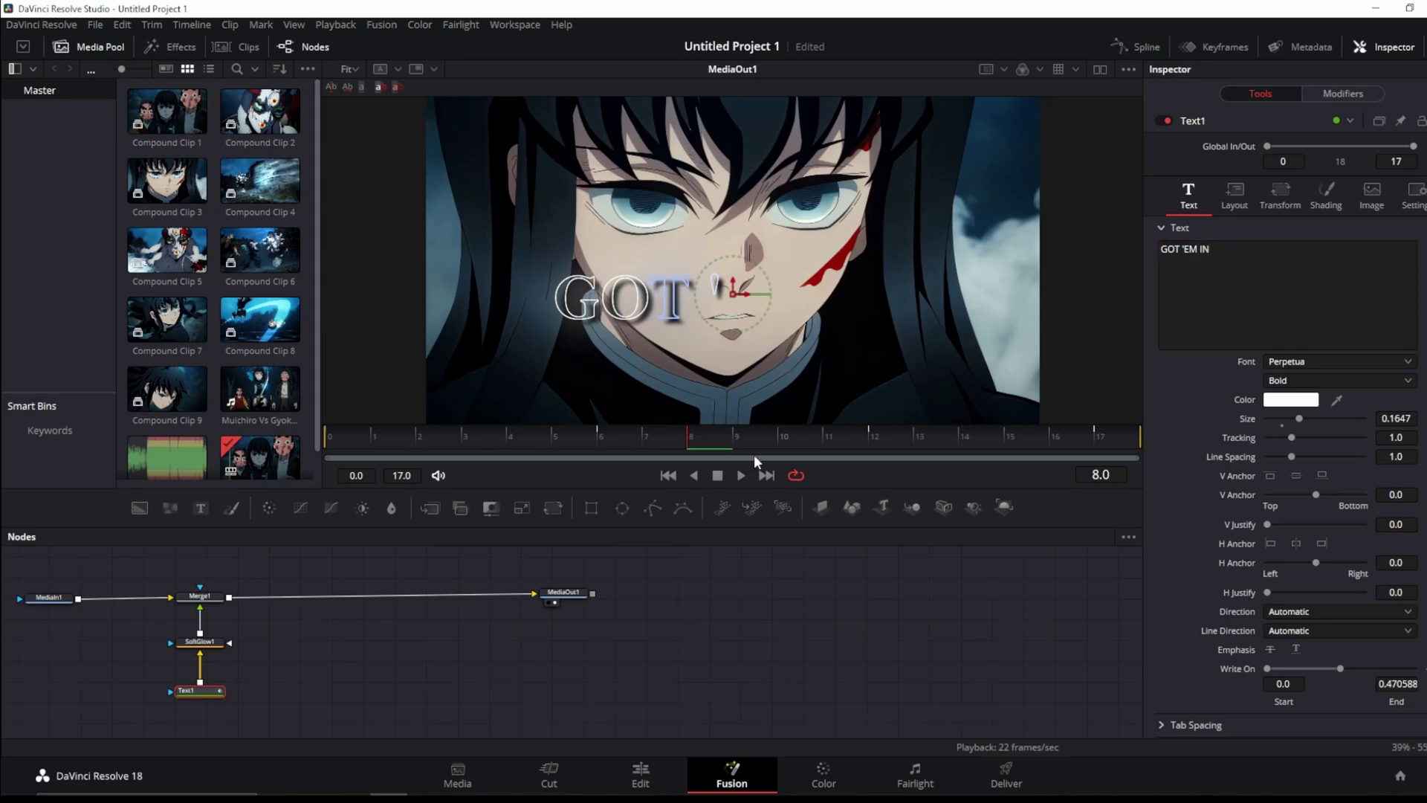
Play the GOT 'EM IN title animation in Fusion and review the three titled clips together on the Edit timeline.
left_click(823, 616)
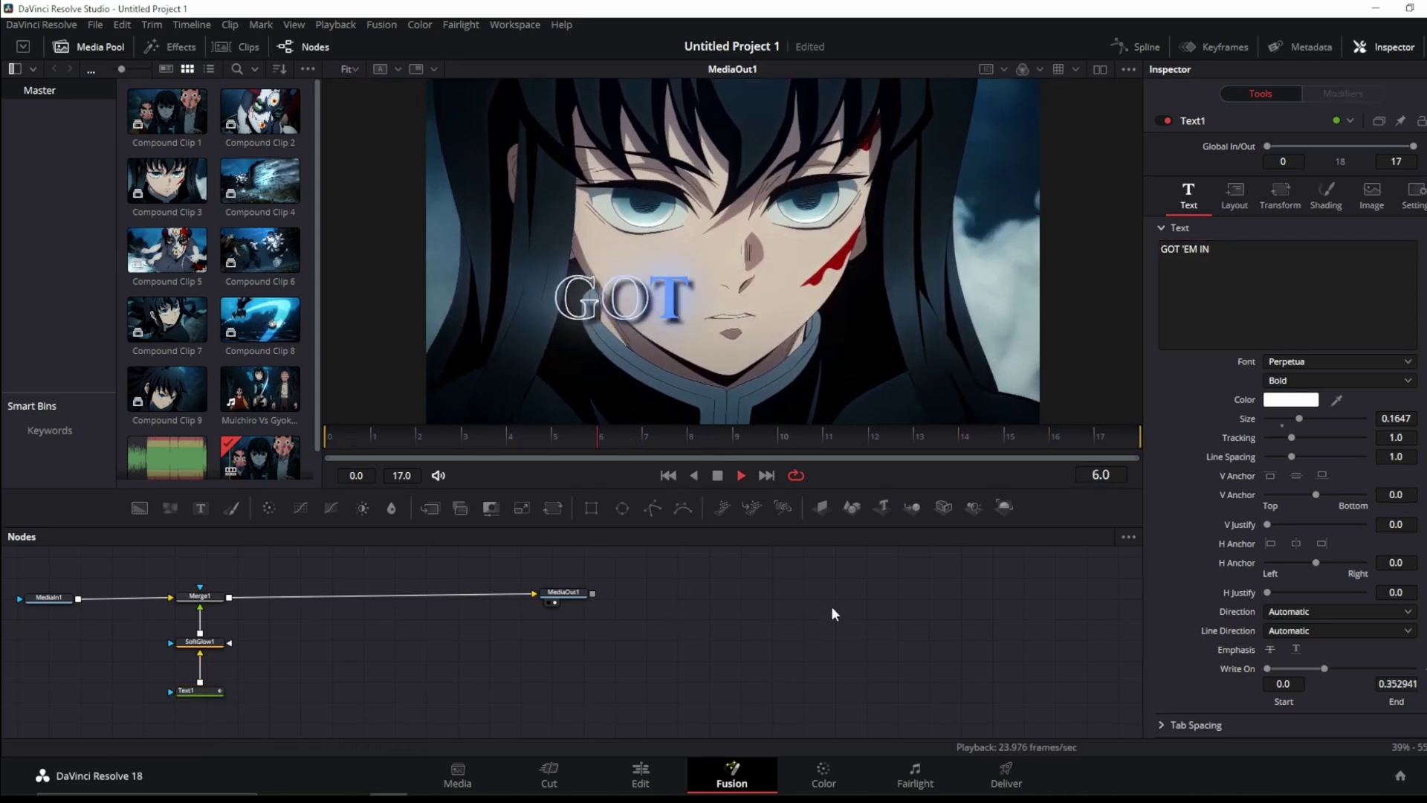
key("space")
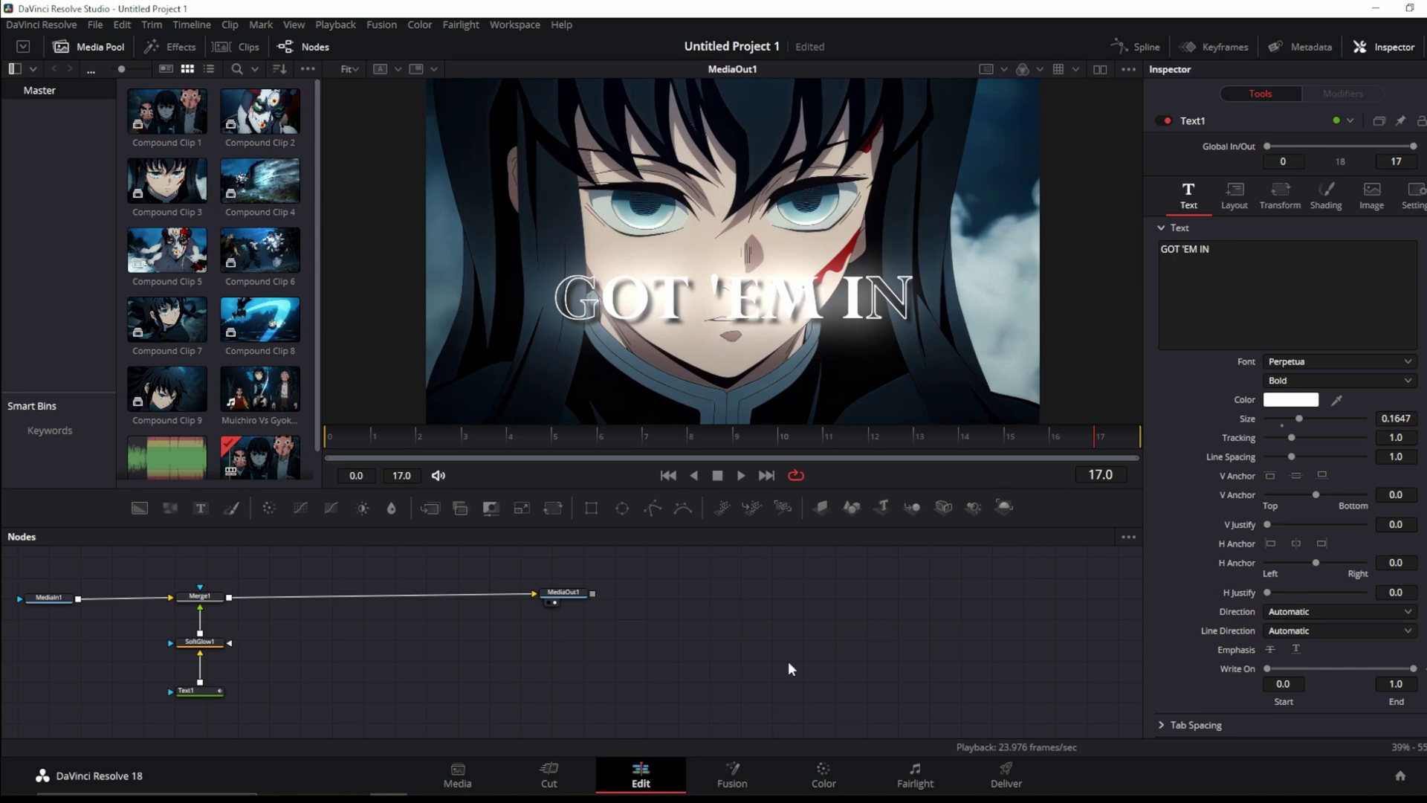
key("Home")
key("space")
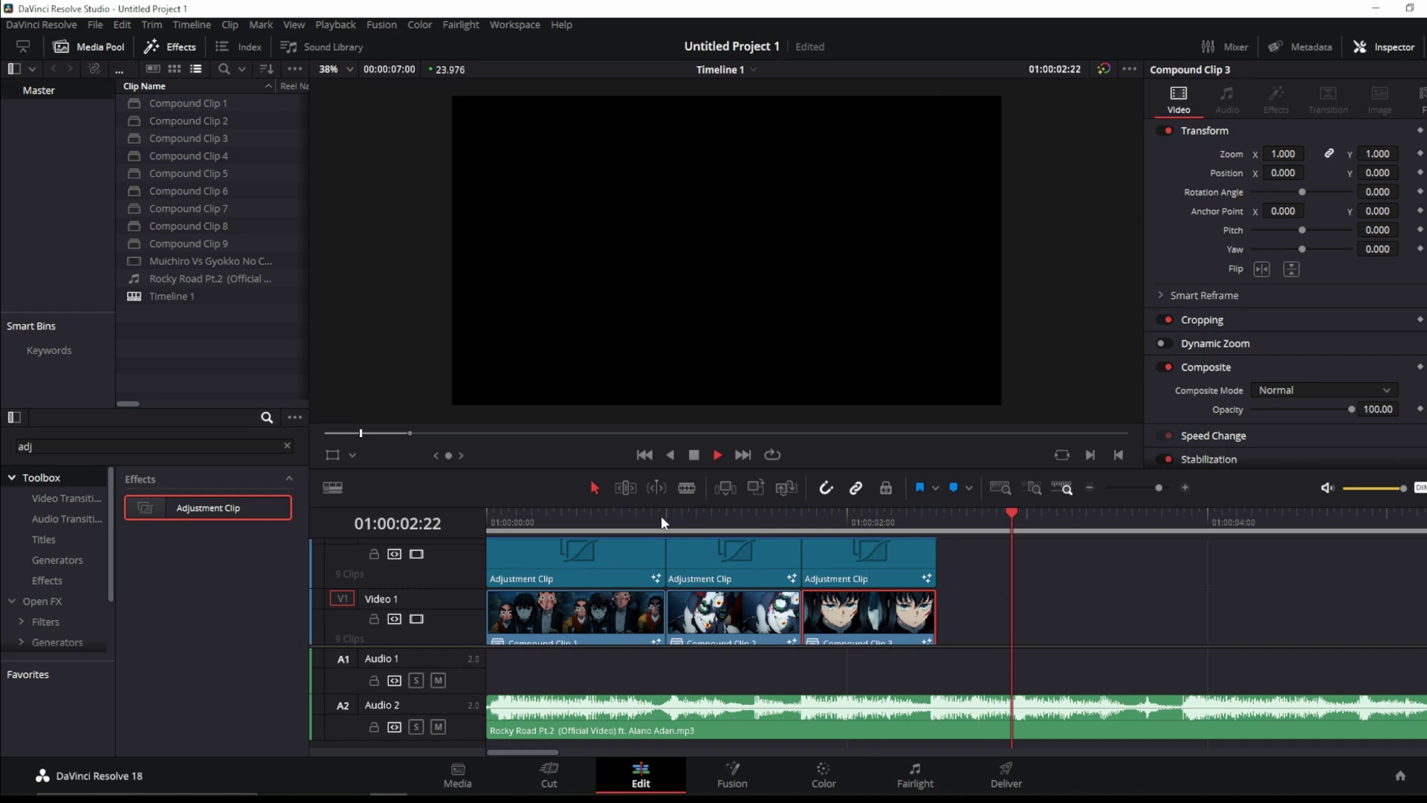
left_click(676, 518)
left_click(934, 519)
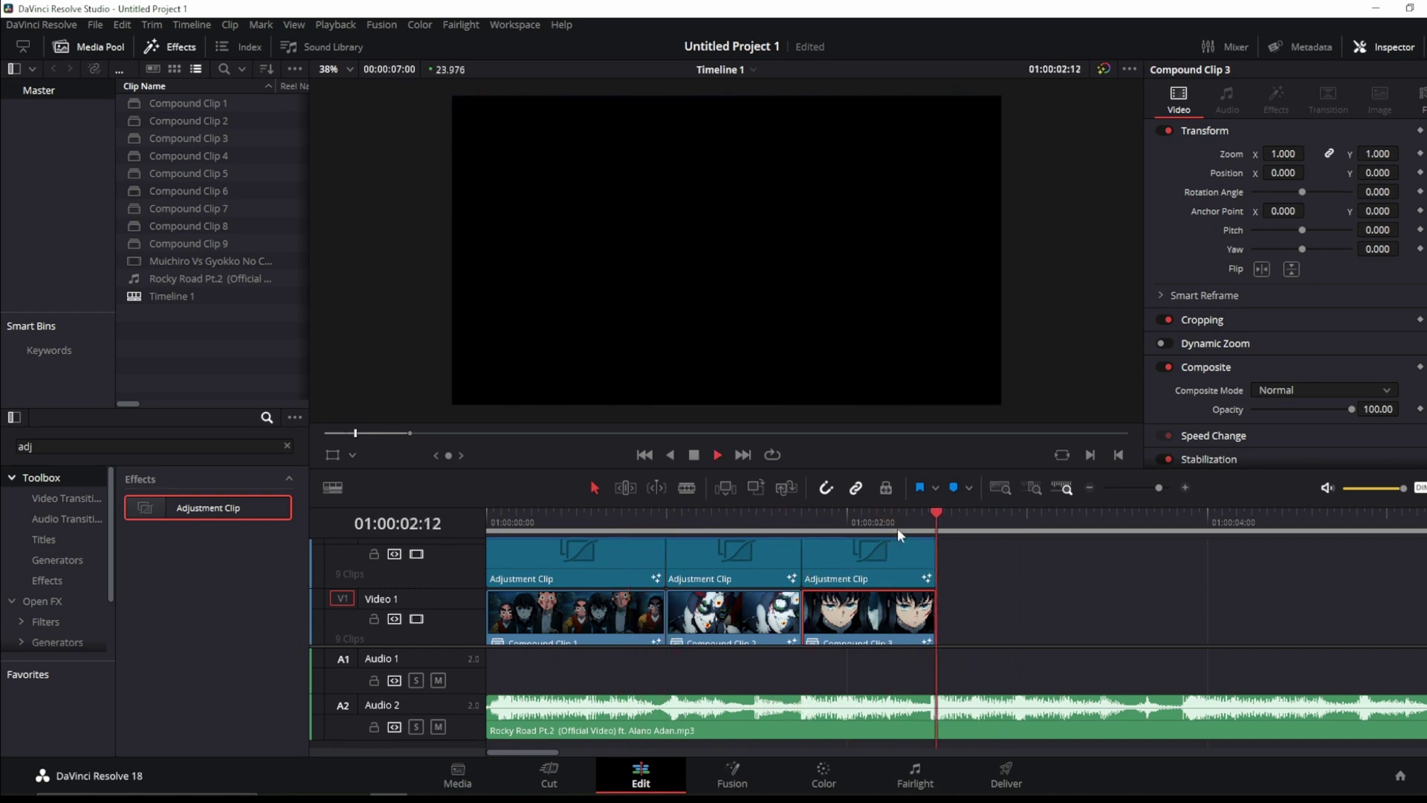
left_click_drag(706, 523, 472, 523)
key("space")
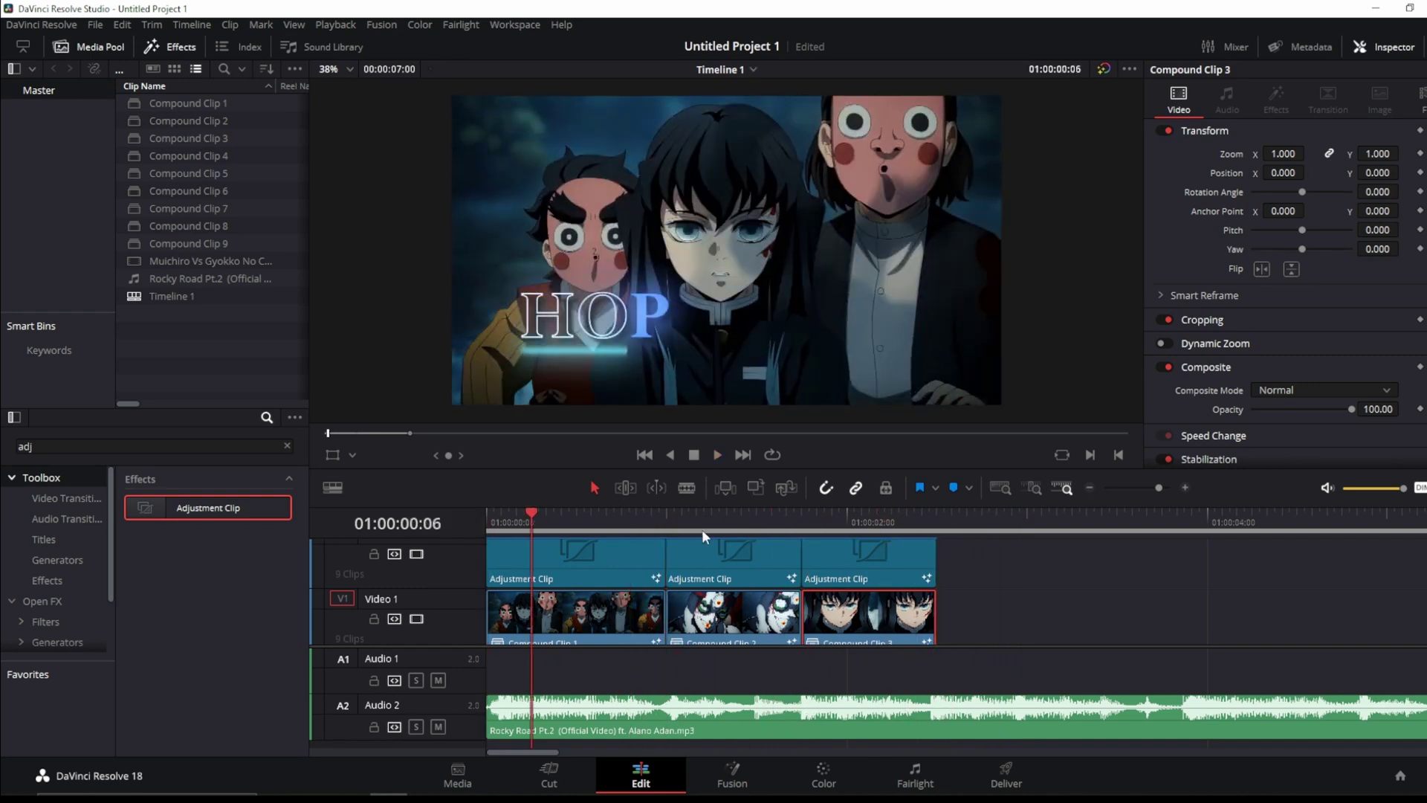
key("space")
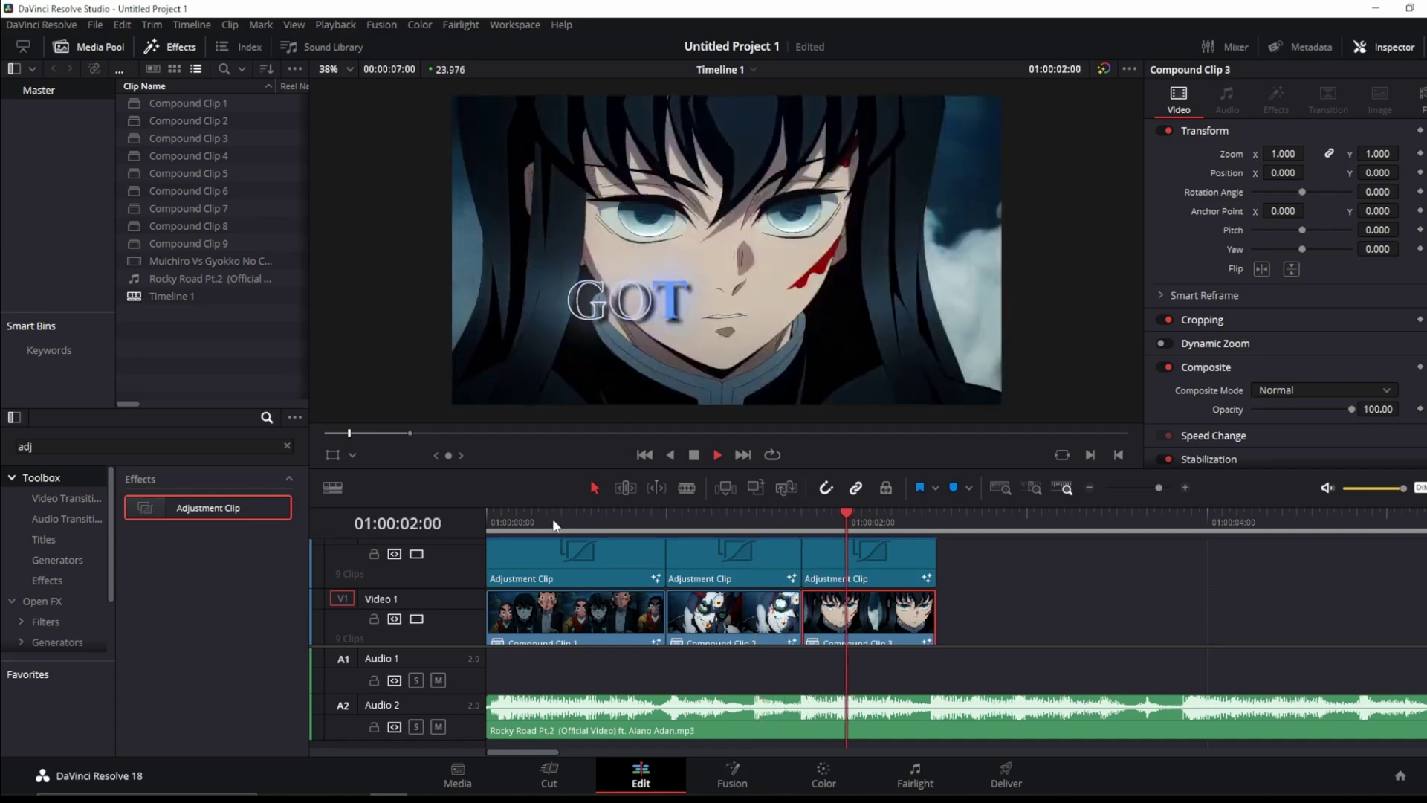
left_click(540, 525)
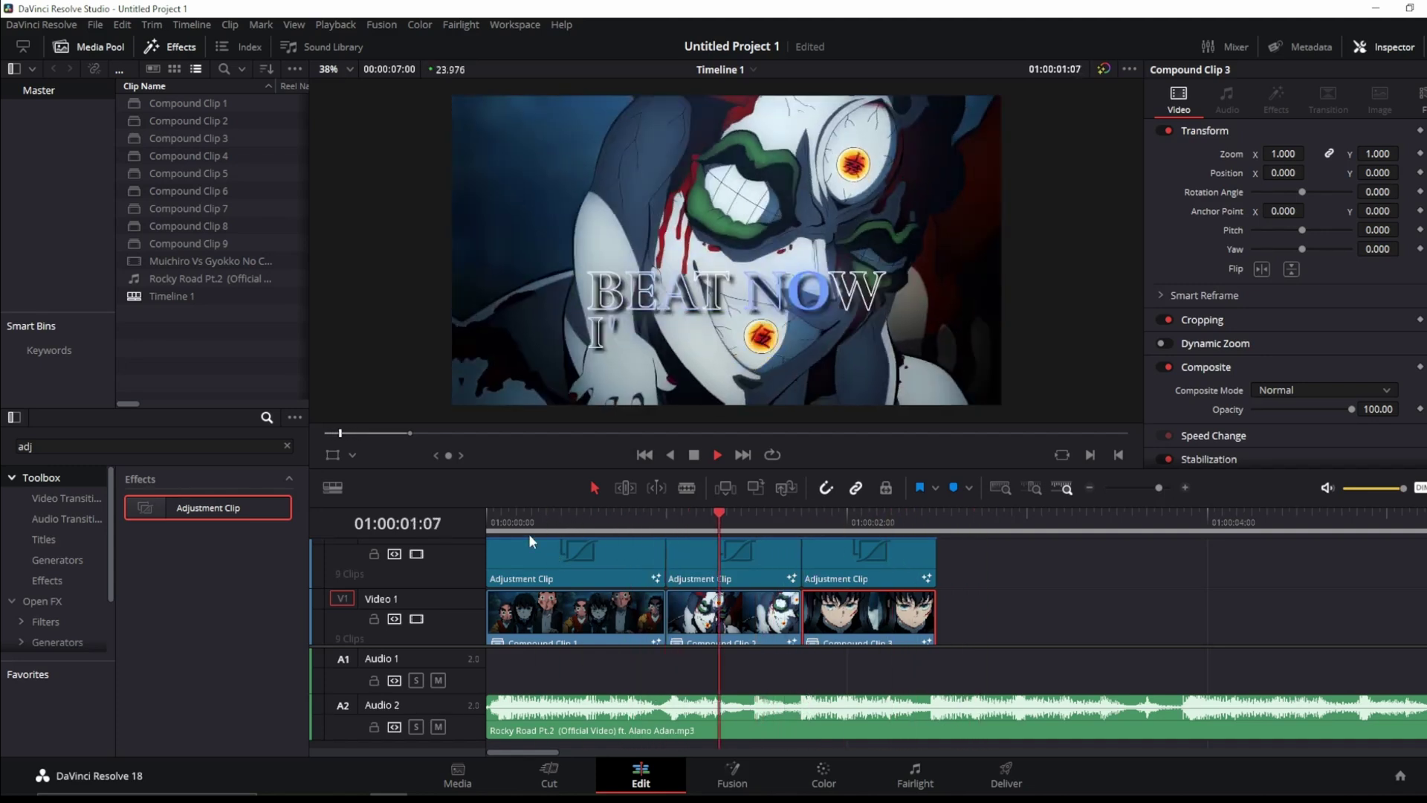
left_click(523, 523)
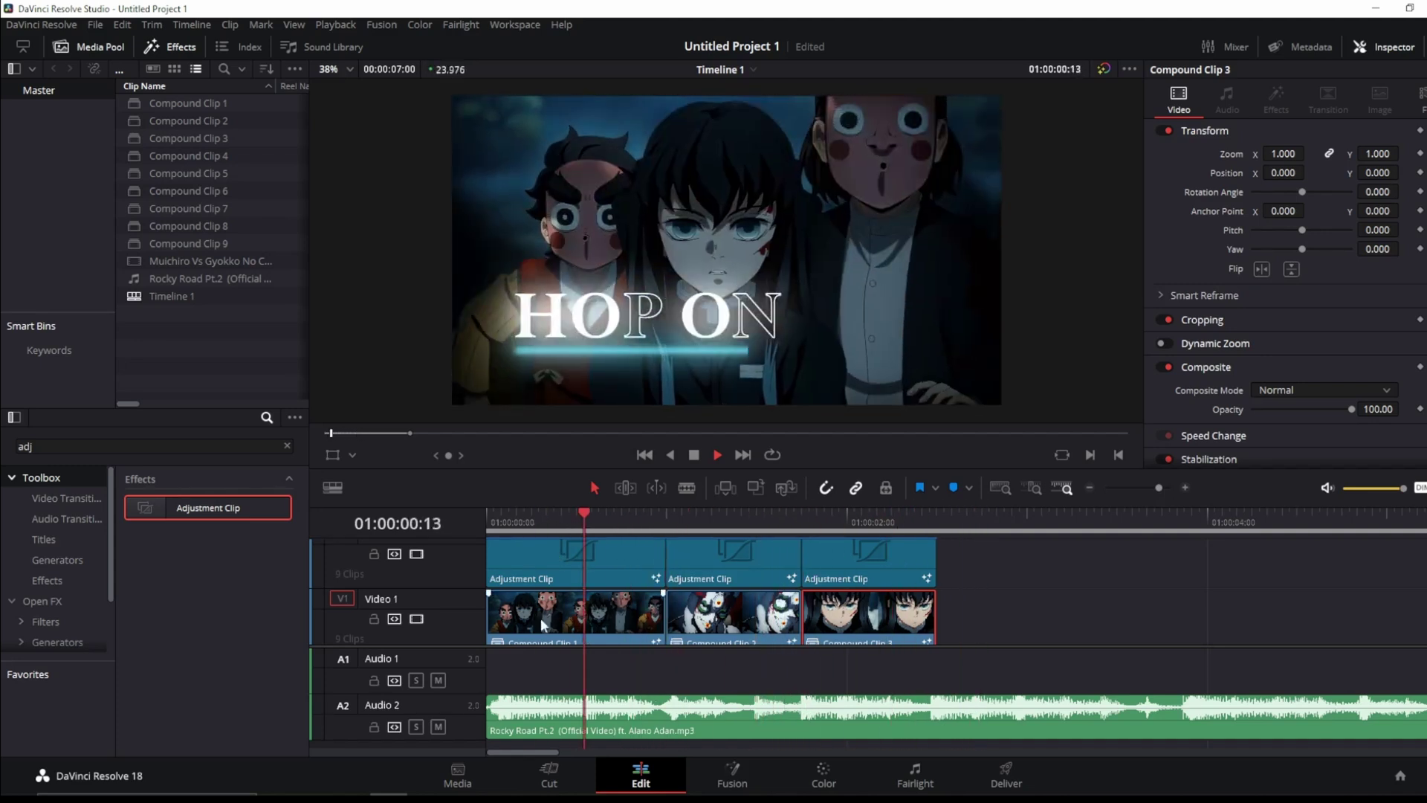
Open the first clip in Fusion and insert a Transform node between Merge2 and MediaOut1.
right_click(541, 617)
left_click(605, 358)
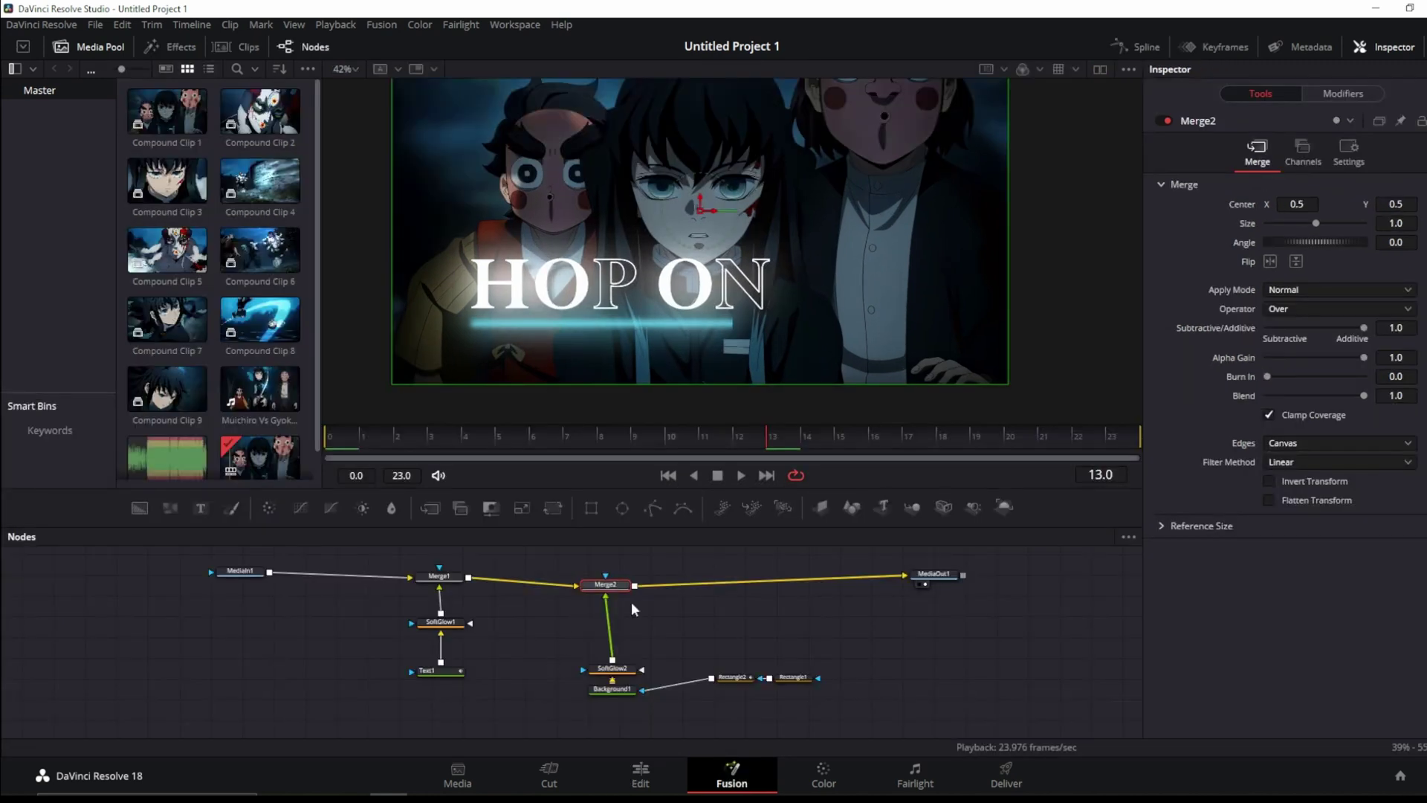
left_click(552, 506)
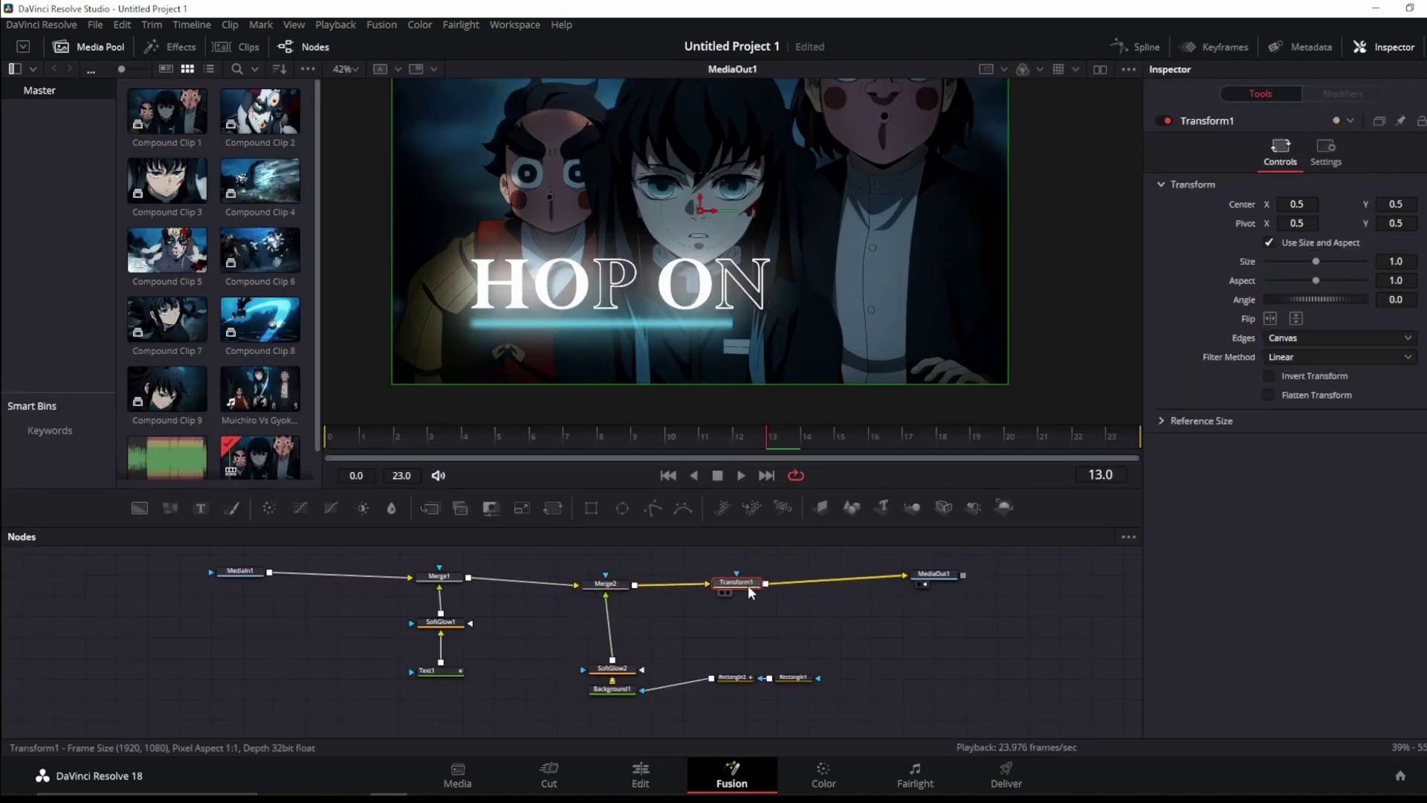
Keyframe the Transform1 size at 1.0 on frame 11 and at 1.89 on frame 0.
left_click(327, 444)
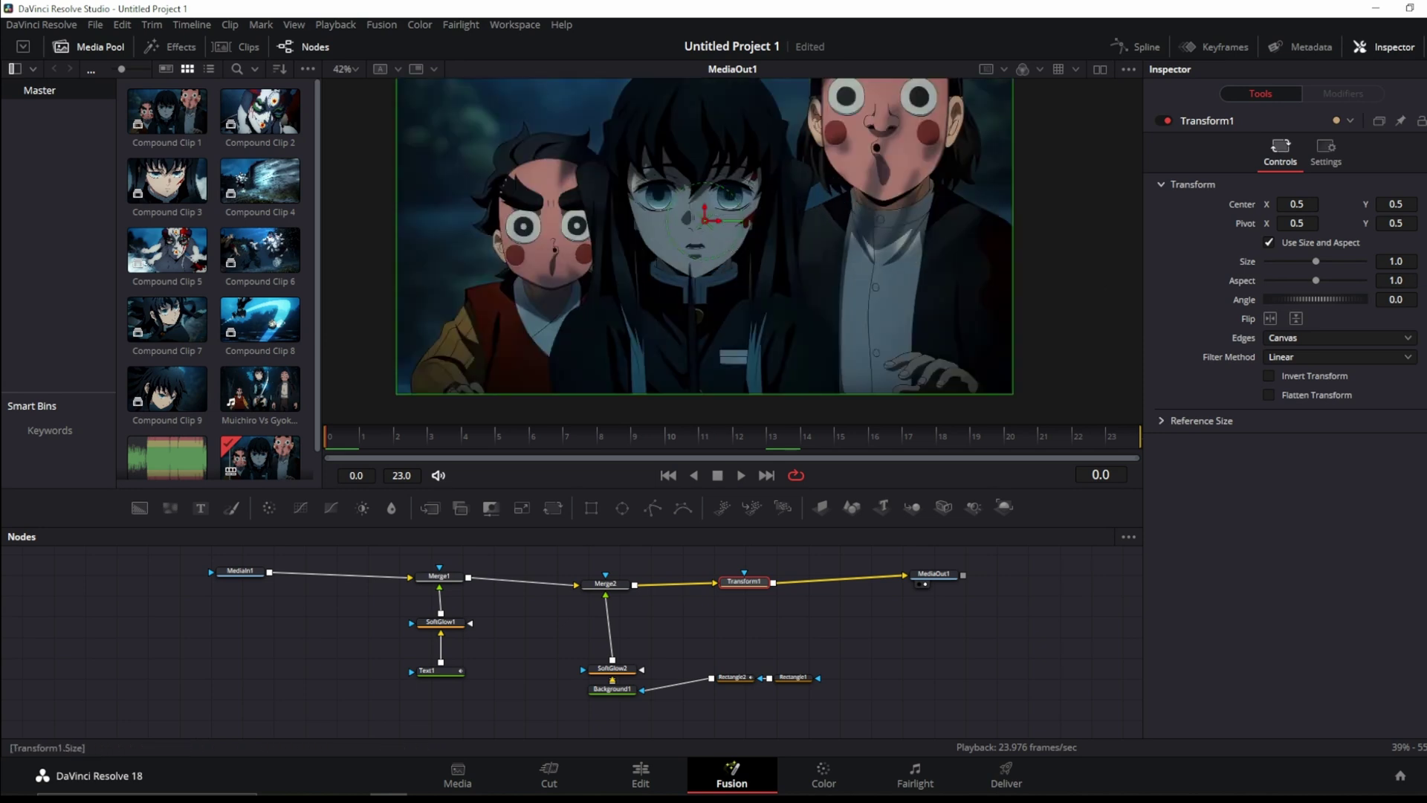
left_click_drag(864, 434, 698, 435)
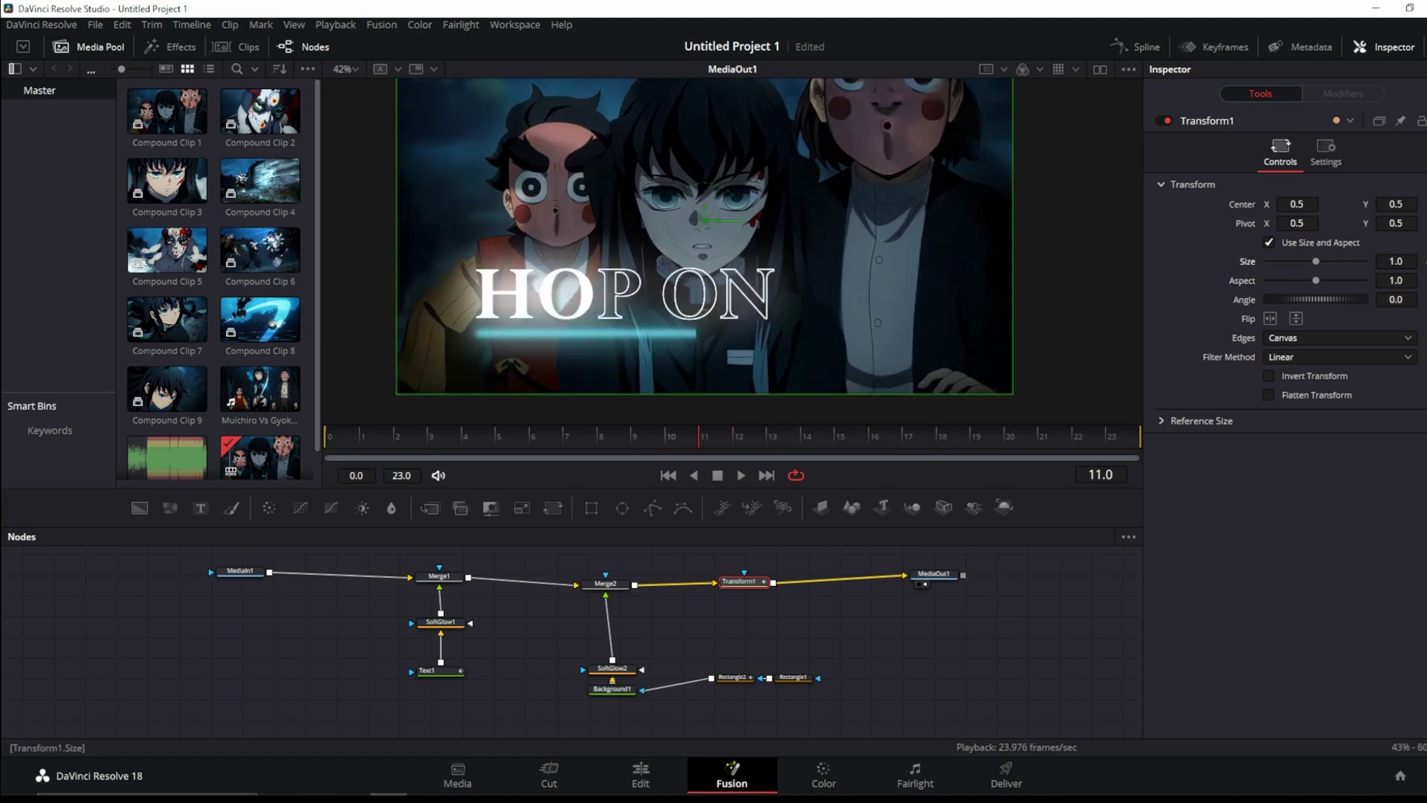
left_click(1425, 261)
key("Home")
left_click_drag(1319, 262, 1326, 261)
left_click(1426, 261)
Keyframe the Transform1 center, set center Y to 0.336 at frame 0, and play the zoom animation.
left_click(1425, 204)
scroll(813, 238, "down", 2)
scroll(808, 234, "up", 1)
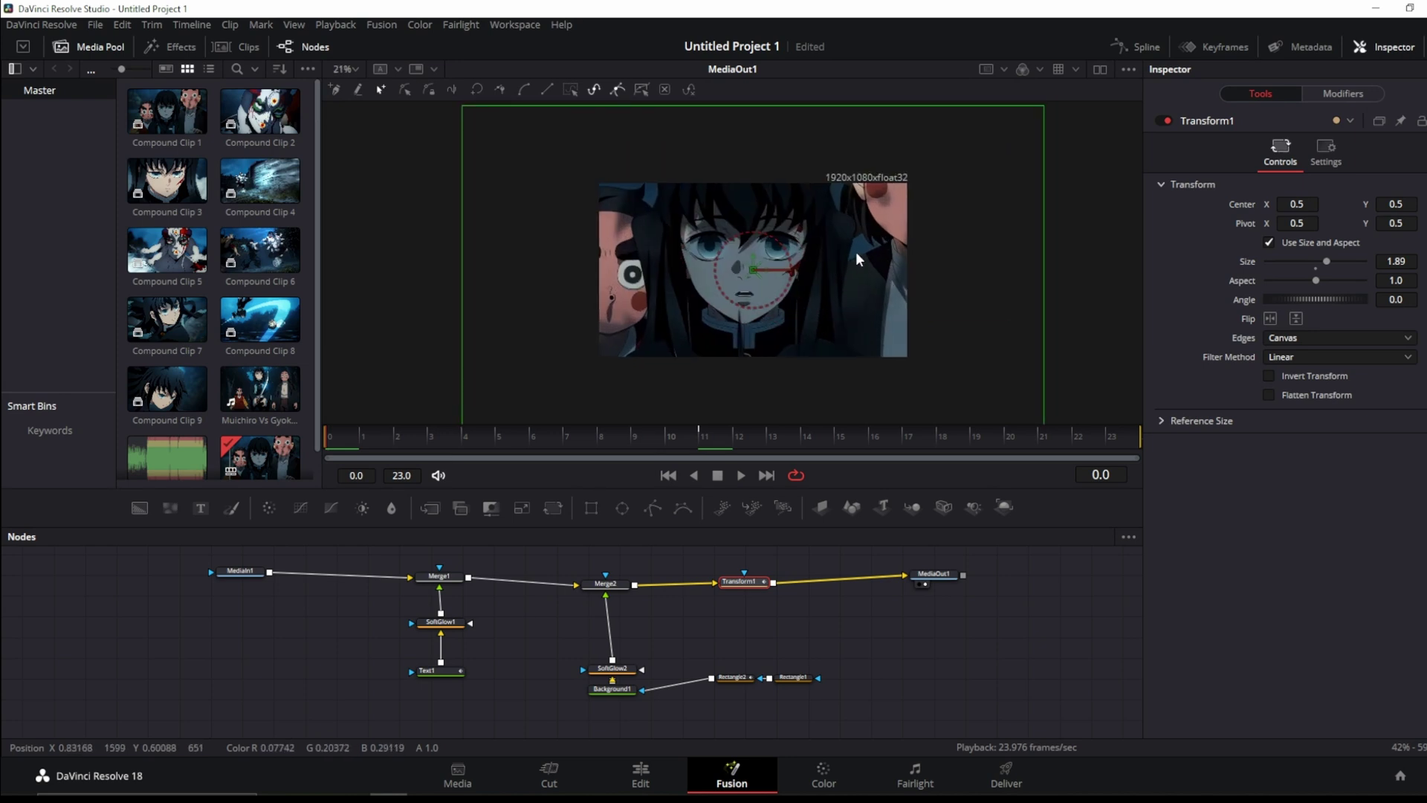
scroll(854, 251, "up", 1)
left_click_drag(1395, 204, 1257, 205)
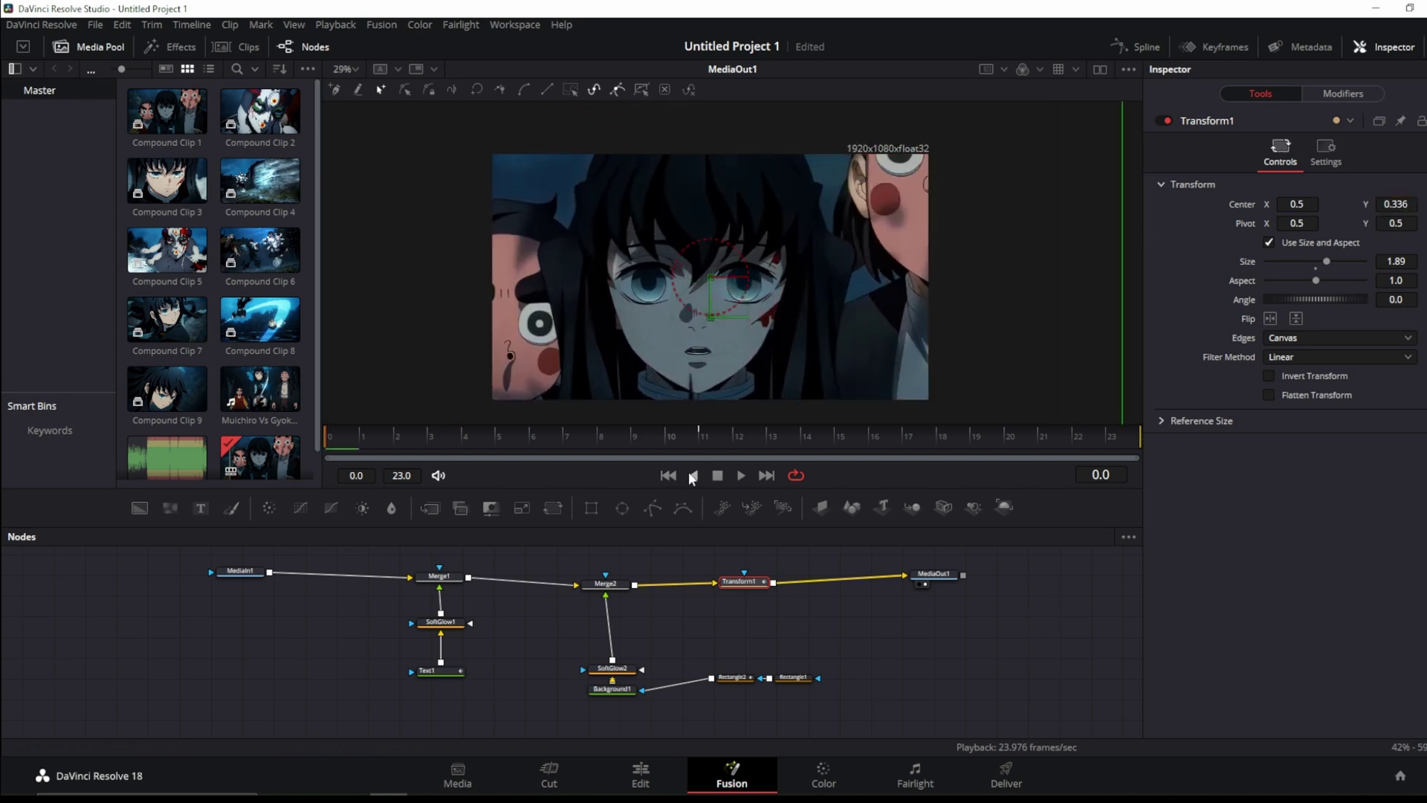
key("space")
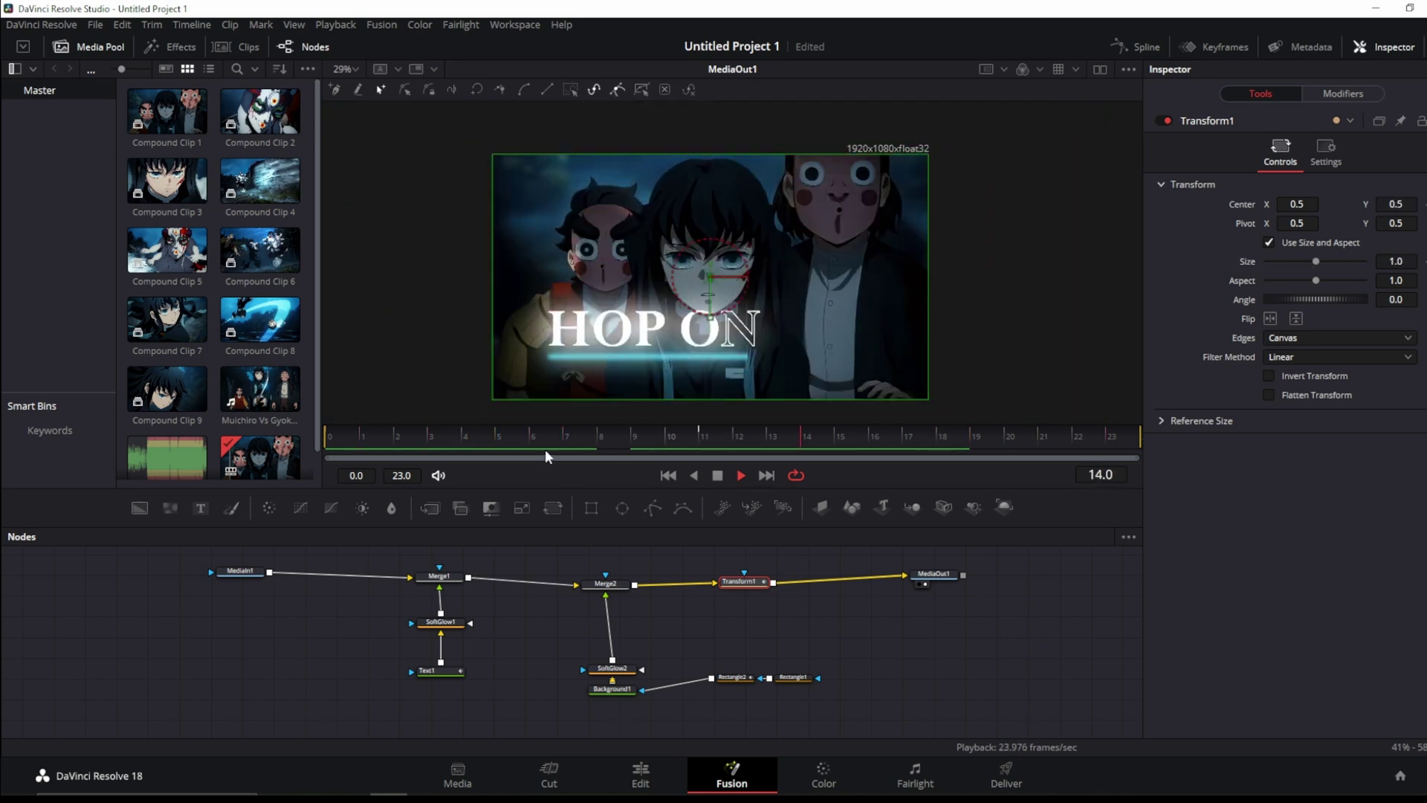
key("space")
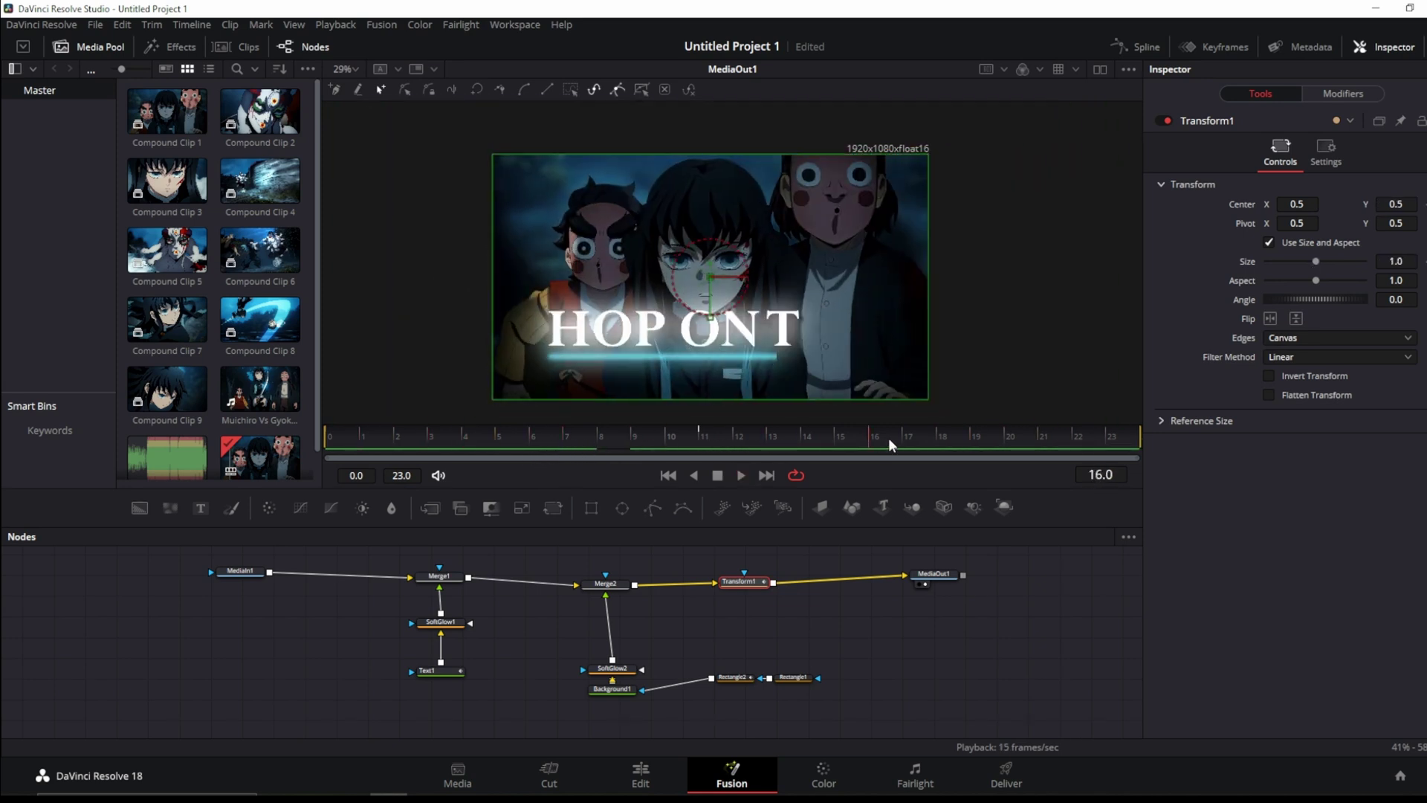
At frame 11, set the Transform1 size to 1.251 and center Y to 0.464, and preview the animation.
left_click_drag(877, 440, 699, 434)
left_click_drag(1399, 262, 1418, 262)
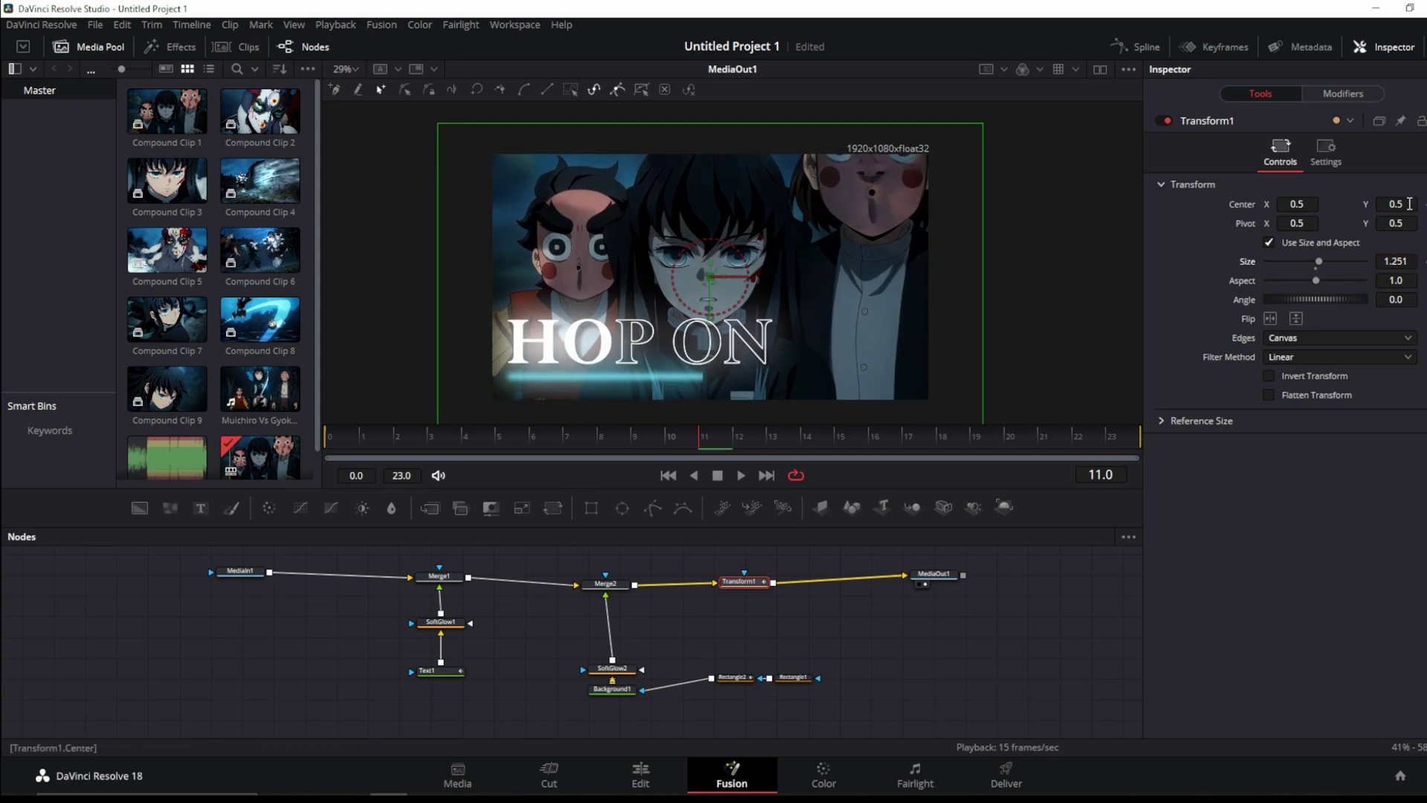
left_click_drag(446, 437, 311, 439)
left_click(734, 475)
left_click(734, 475)
At frame 23, set the Transform1 size to 1.0 and center Y to 0.5, and play the animation.
left_click_drag(871, 437, 1116, 437)
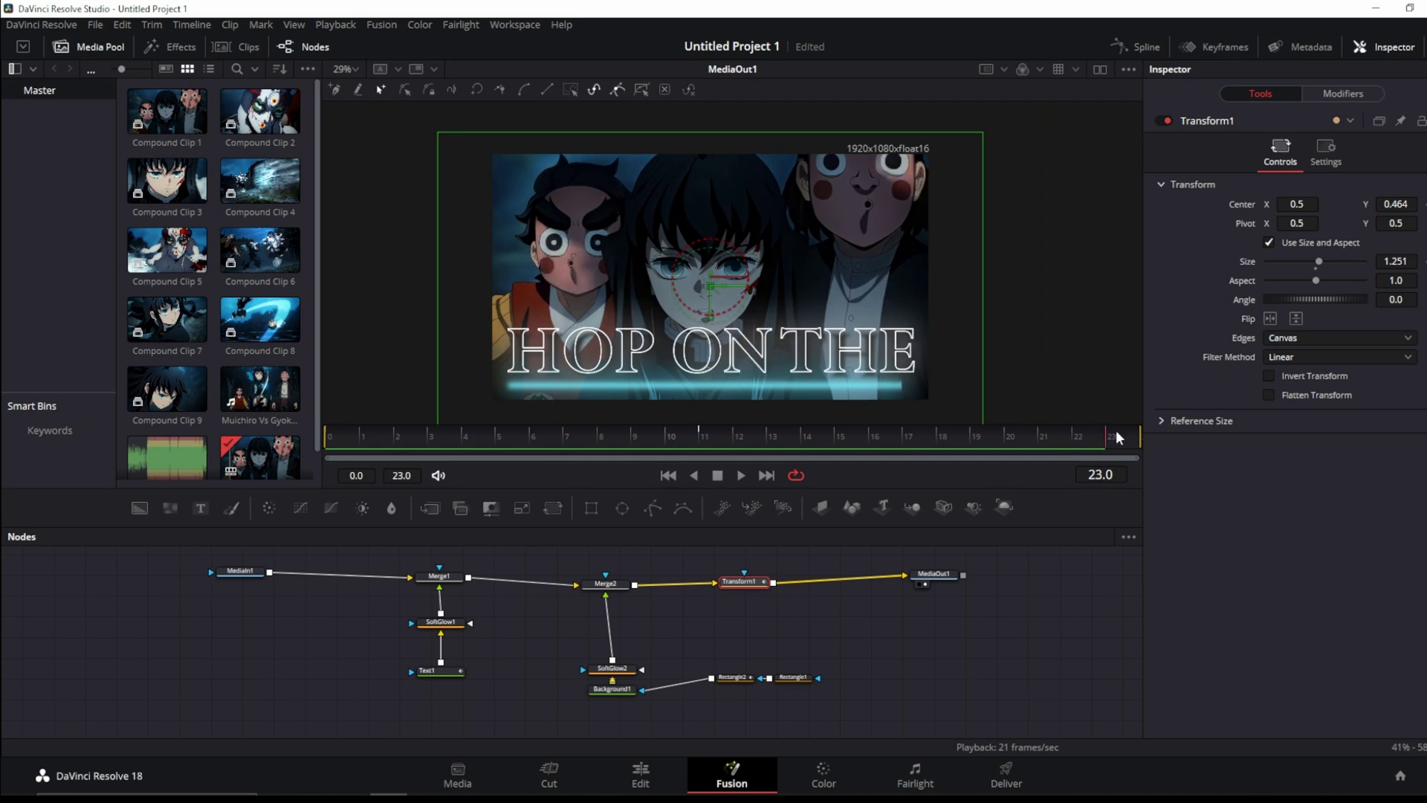
left_click(1315, 269)
left_click_drag(1385, 207, 1423, 207)
key("ctrl+z")
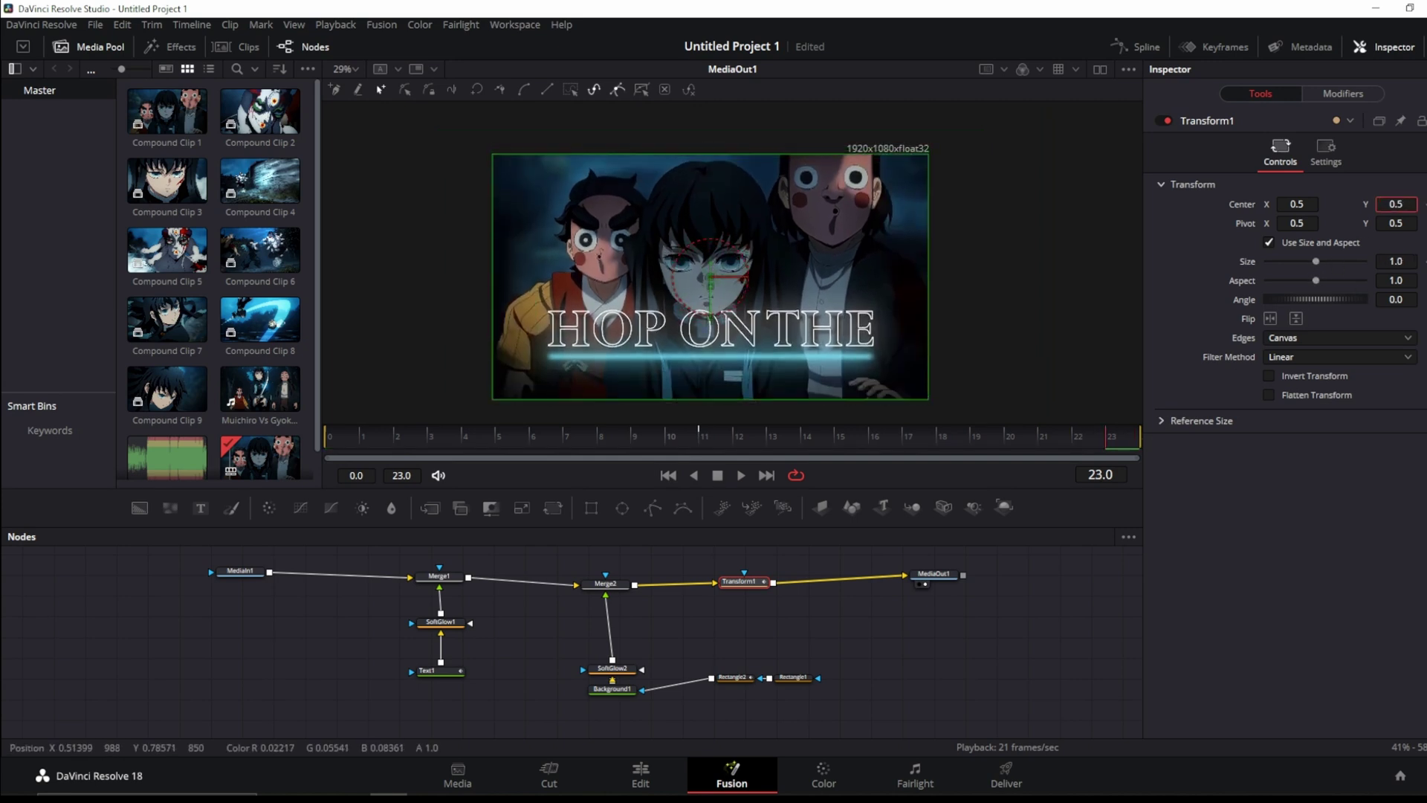
key("space")
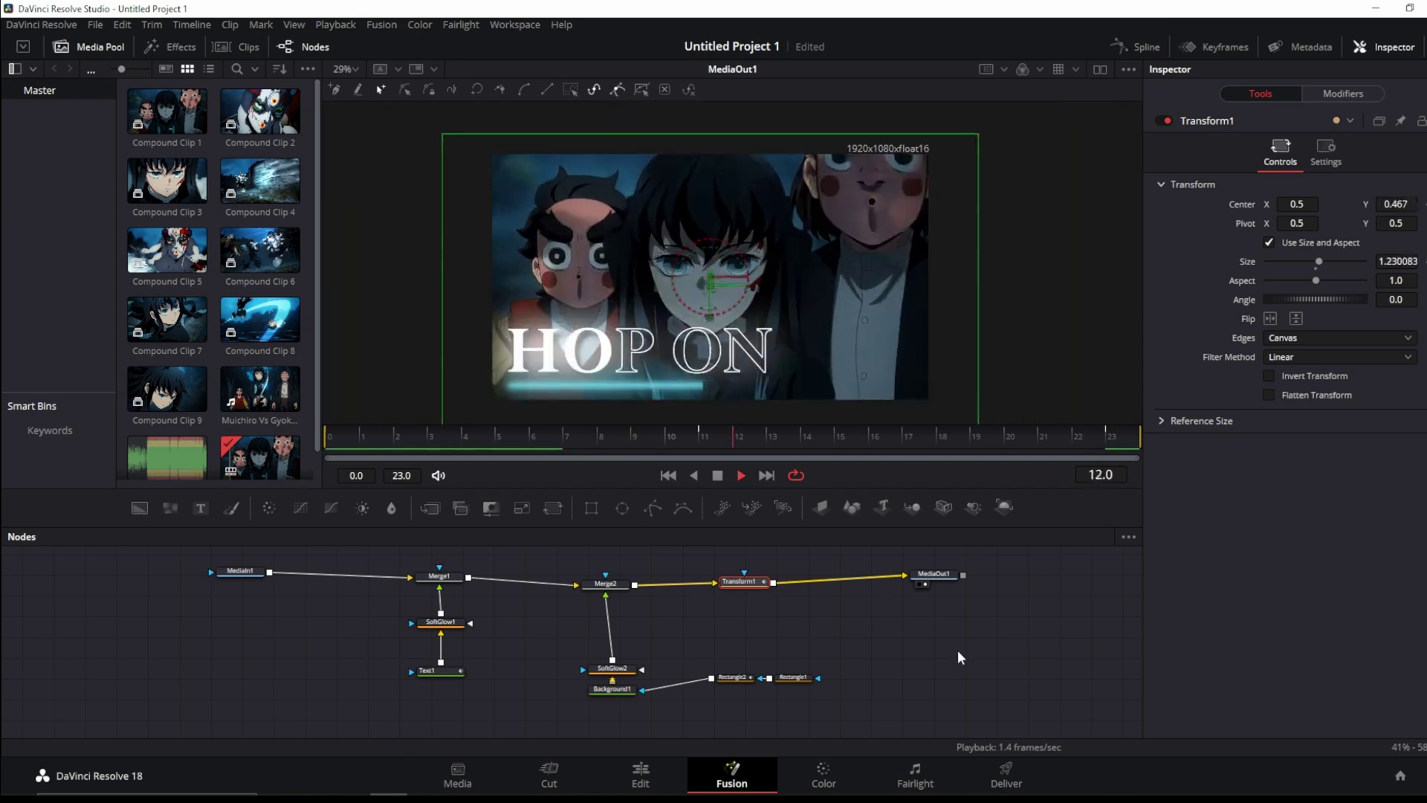
Return to the Edit page and play back the three clips with the first clip's new zoom animation.
left_click(641, 775)
key("space")
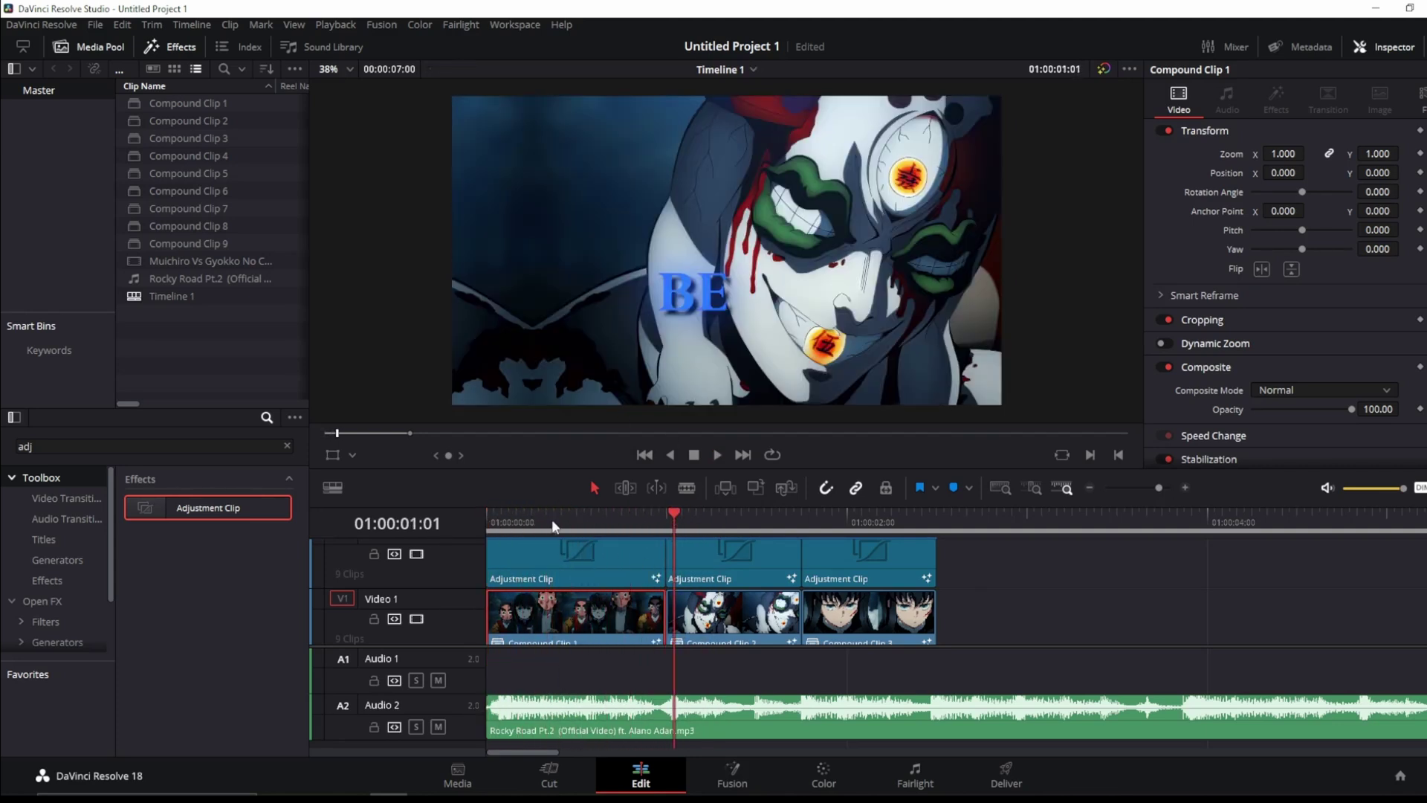
key("space")
left_click_drag(660, 567, 517, 527)
key("ctrl+z")
key("space")
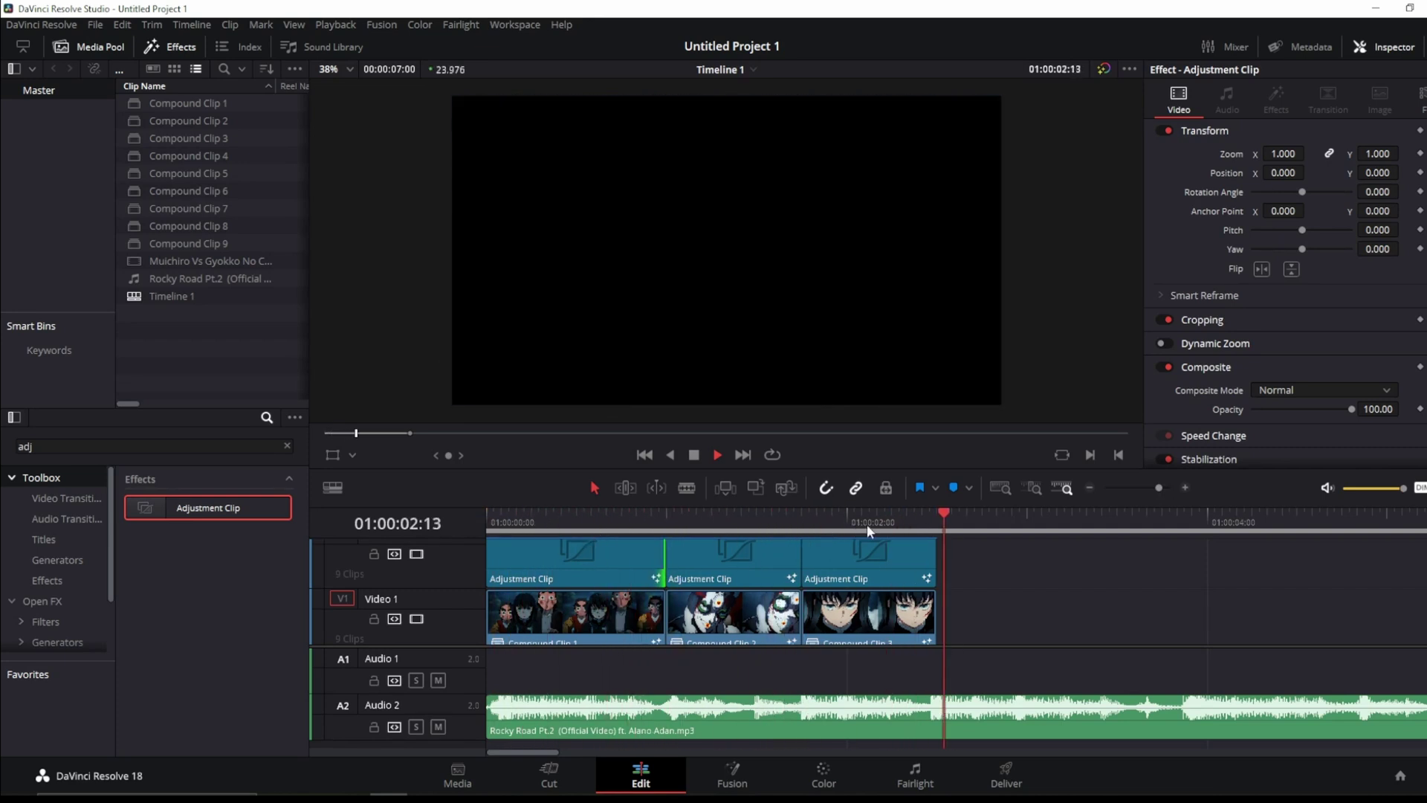
left_click(824, 520)
key("space")
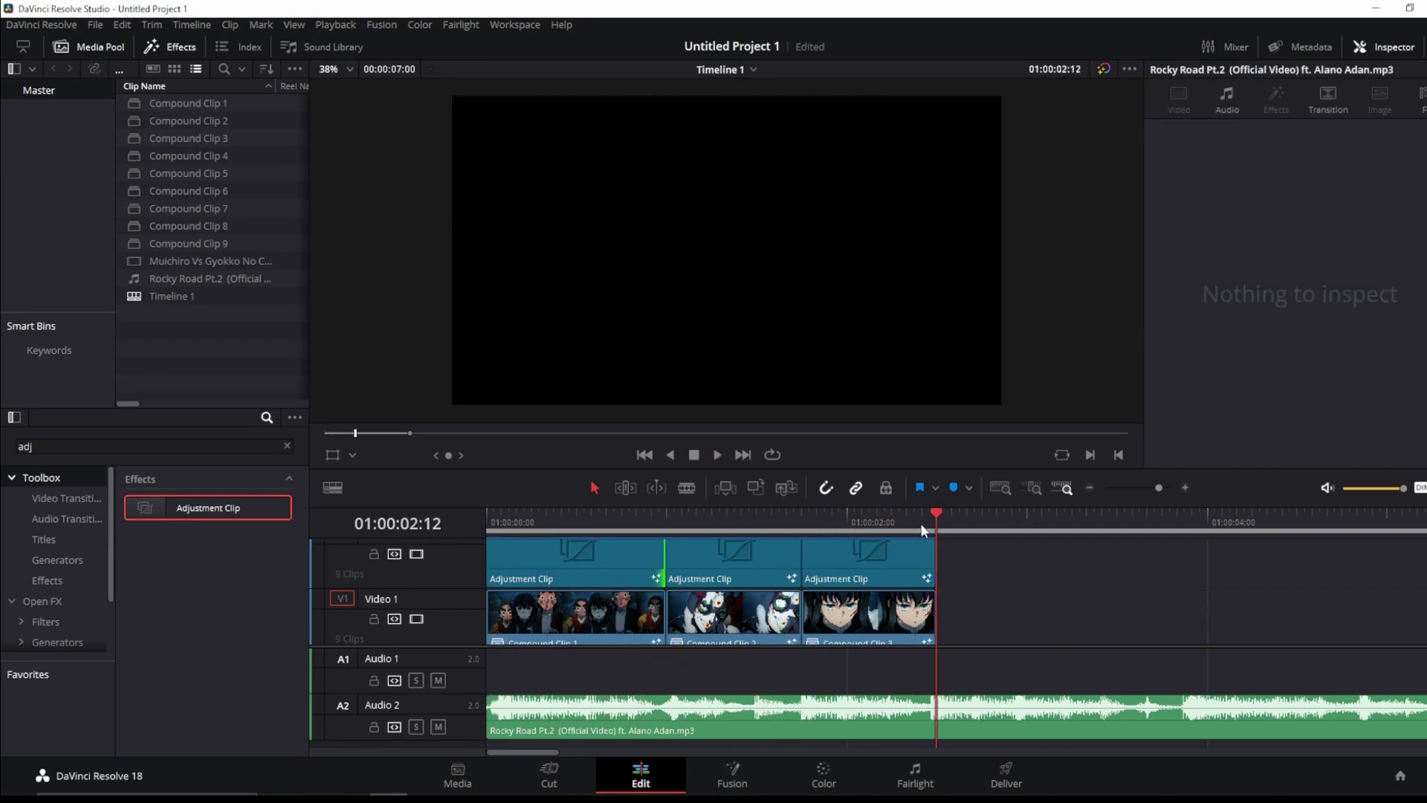
Replay the transition from the first to the second clip and the titled sequence from near its start.
left_click_drag(932, 525, 678, 526)
key("space")
key("space")
left_click(652, 547)
left_click(652, 527)
key("space")
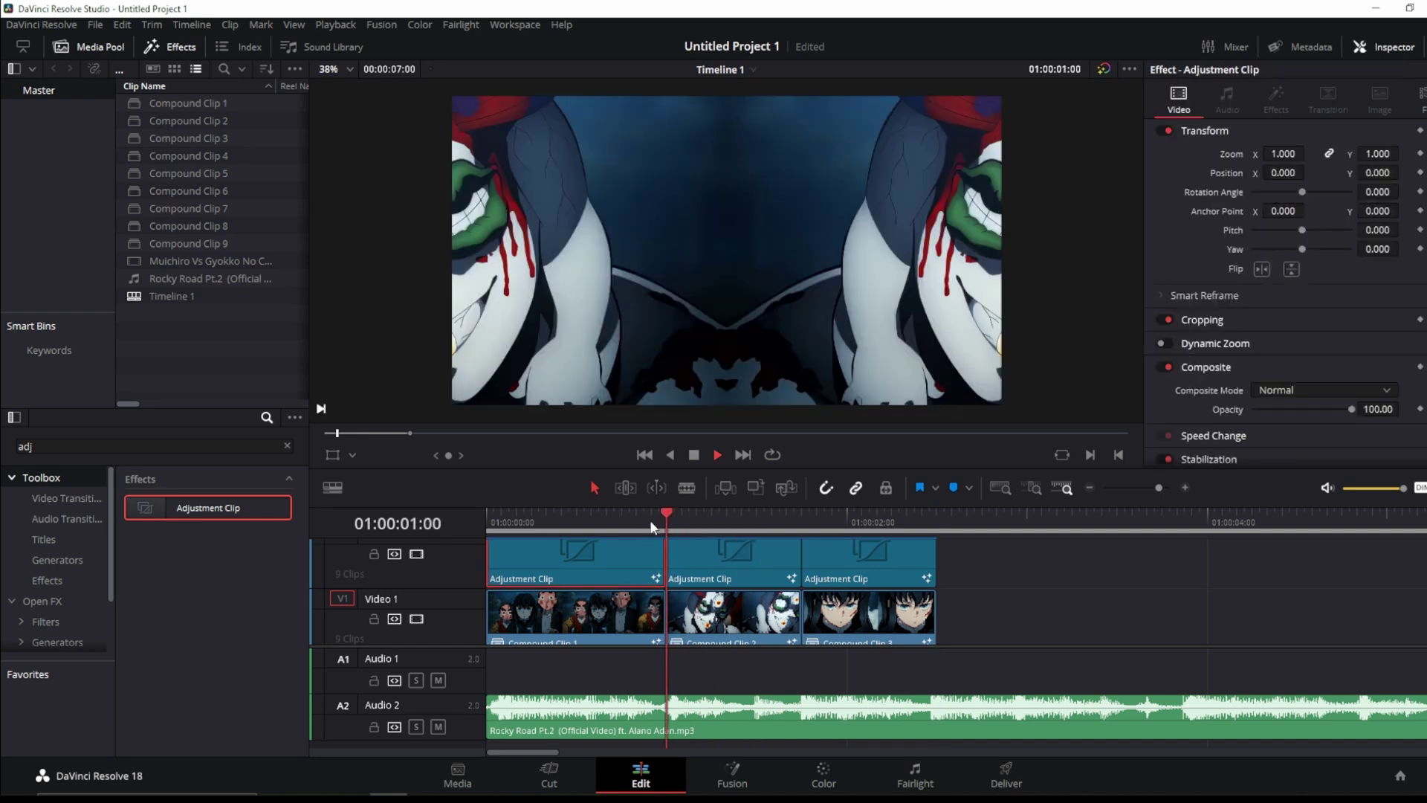
left_click(617, 528)
left_click(516, 522)
key("space")
key("space")
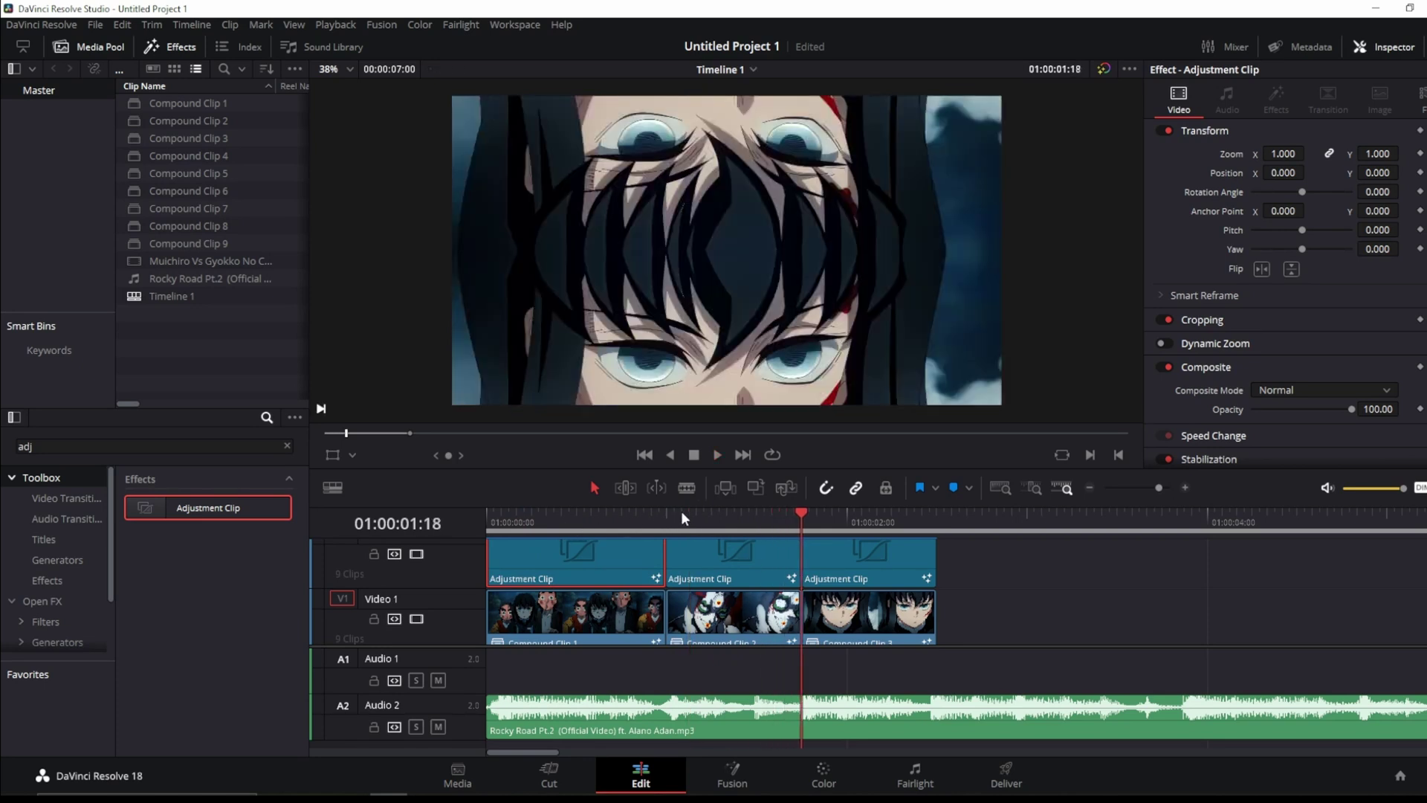